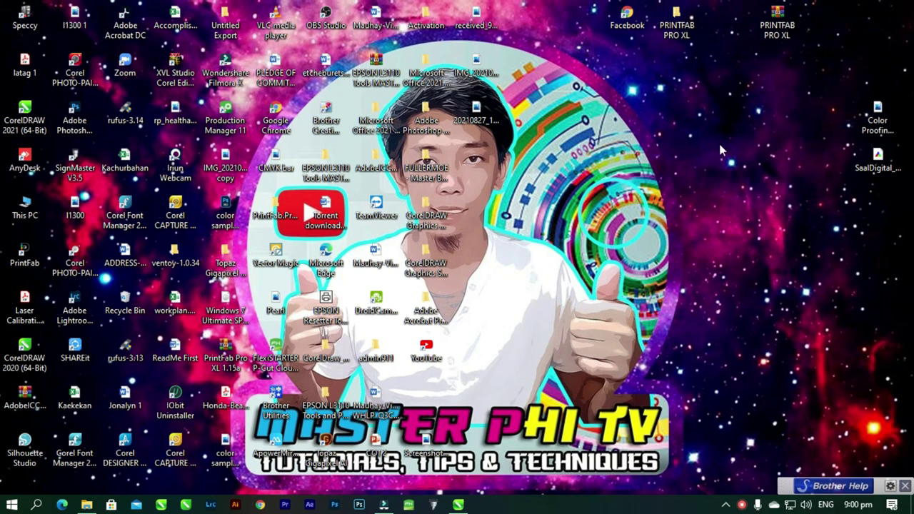
View the Color Proofing Econiva.jpg chart in Photos, then minimize the viewer.
double_click(875, 116)
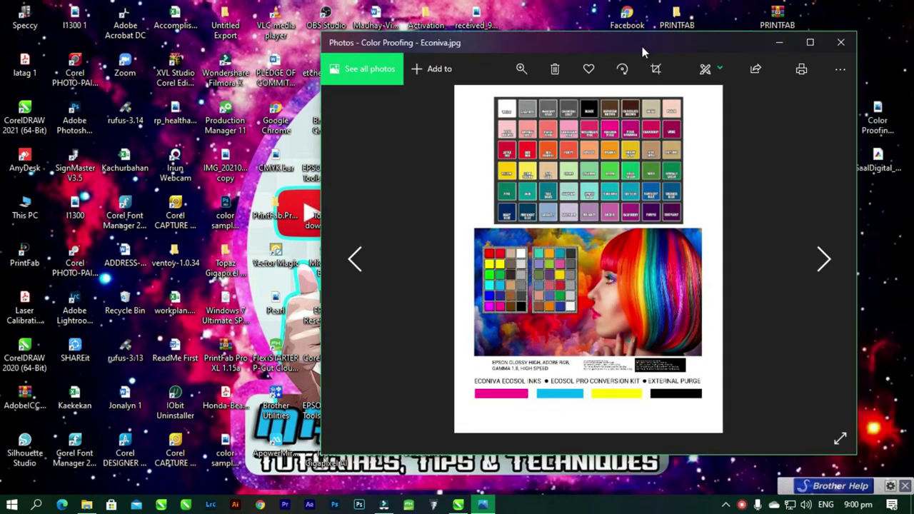
left_click(824, 259)
scroll(632, 230, "up", 1)
left_click(781, 44)
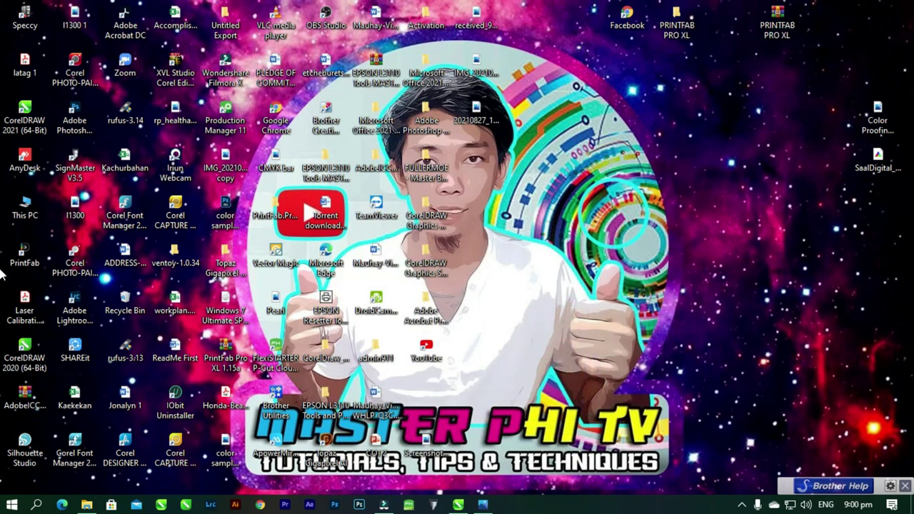
Install the SaalDigital_Fotobuch_Highend-Druck_matt ICC profile from the desktop with Install Profile.
left_click(876, 170)
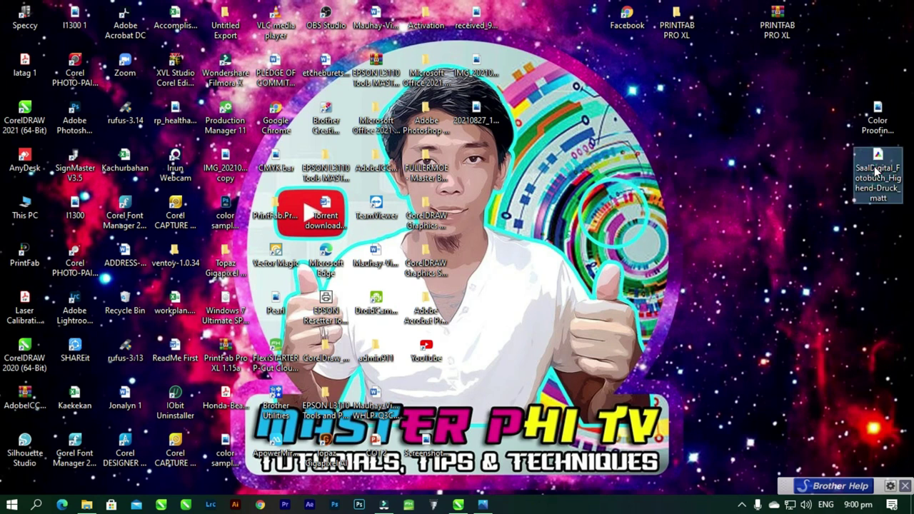
mouse_move(878, 159)
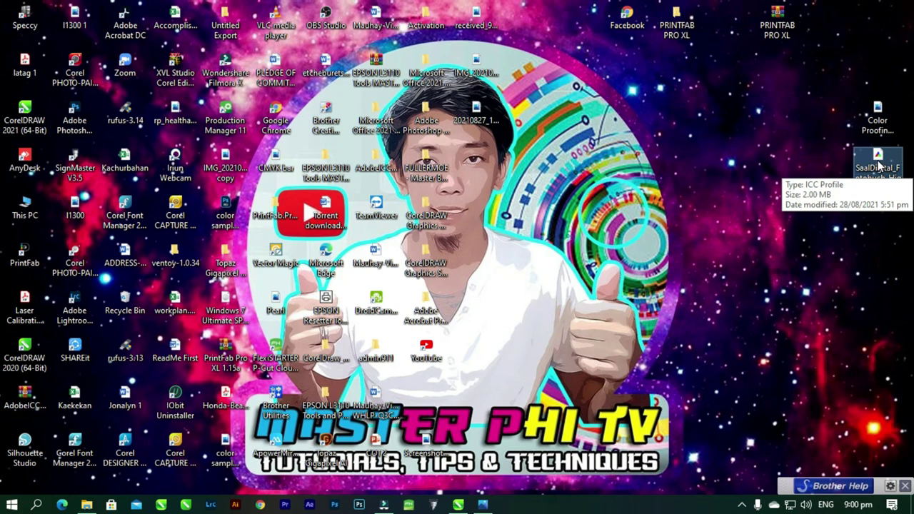
right_click(880, 165)
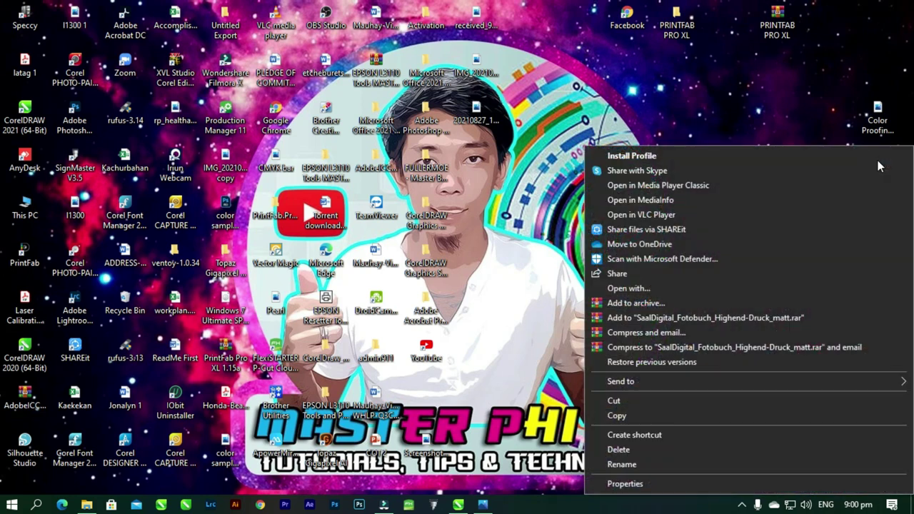
left_click(811, 100)
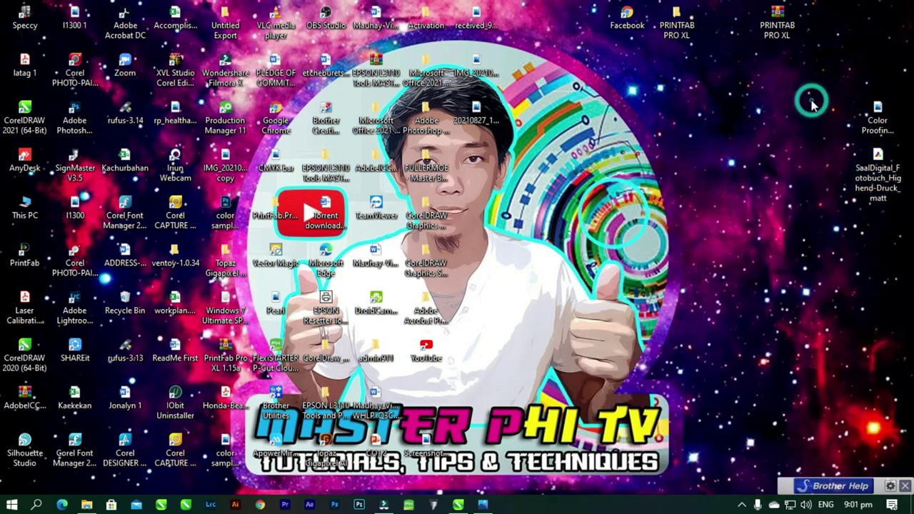
right_click(871, 176)
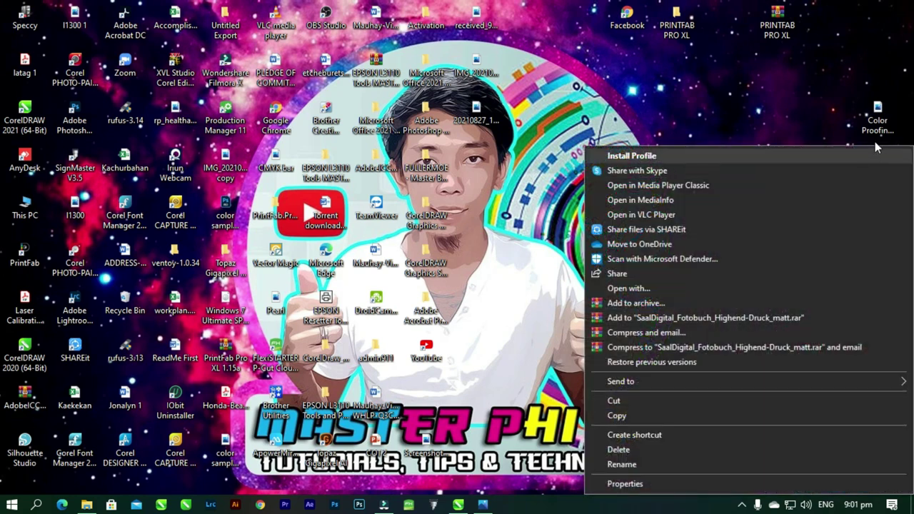
left_click(700, 157)
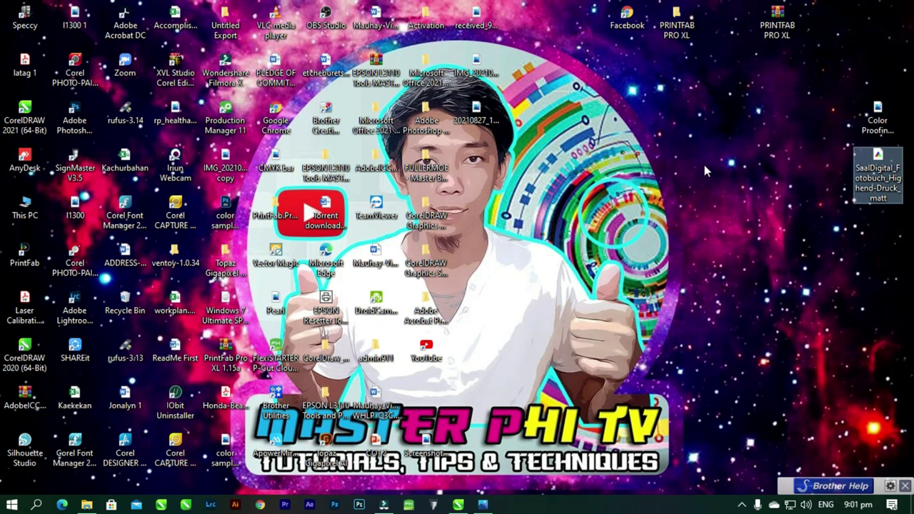
Launch PrintFab Pro XL and select the Epson_L120 (PrintFab) Pigment printer.
double_click(32, 263)
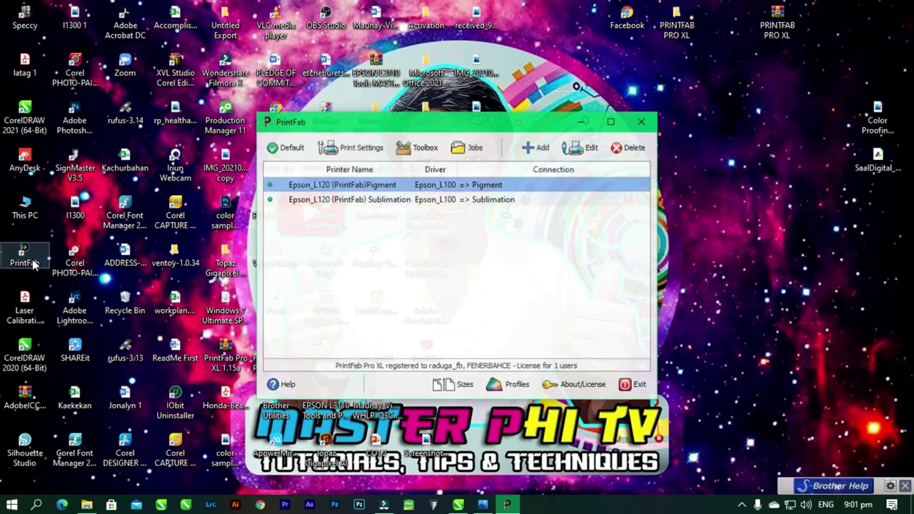
left_click_drag(438, 124, 558, 80)
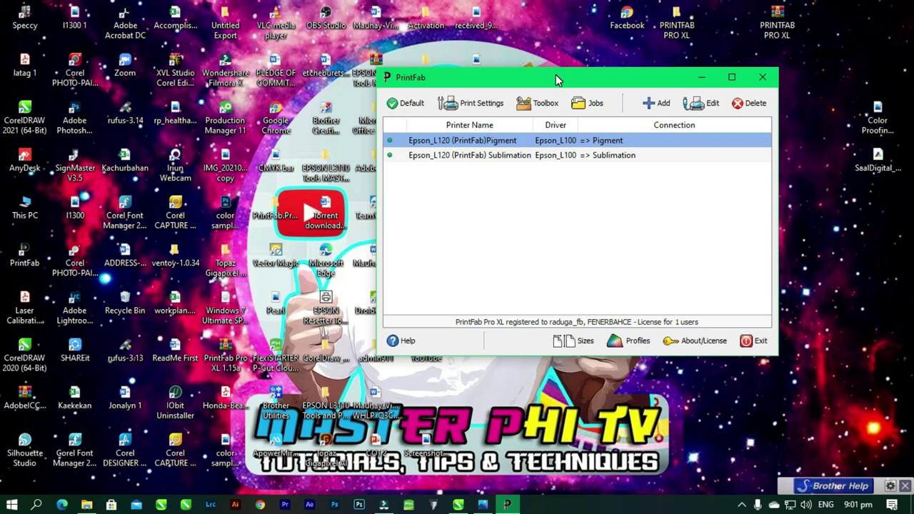
left_click(530, 160)
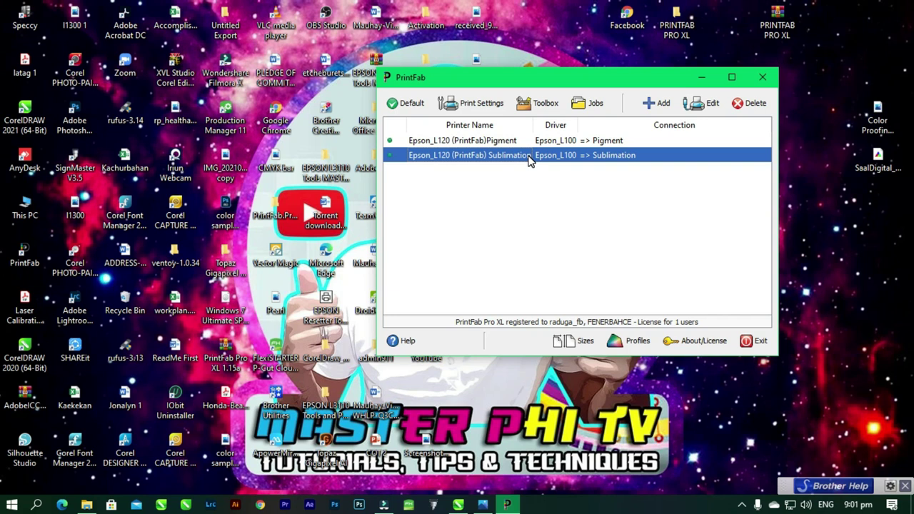
left_click(500, 146)
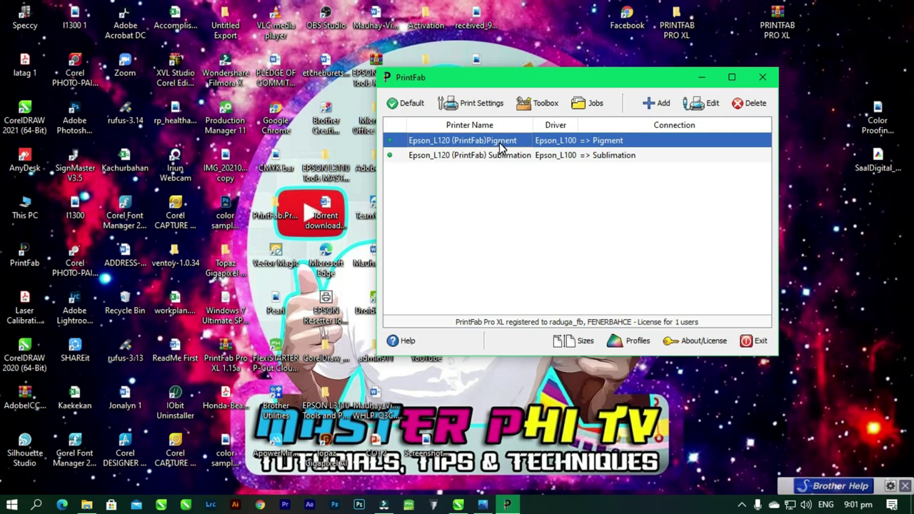
left_click(492, 155)
Check the Pigment printer's preferences: A4 paper, Automatic Feed and 5 - 1440dpi quality.
left_click(482, 107)
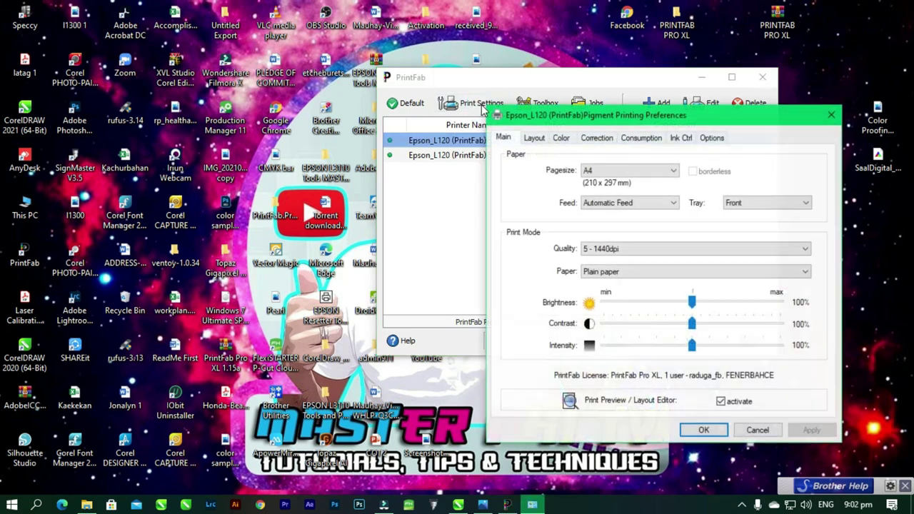
left_click_drag(610, 117, 514, 57)
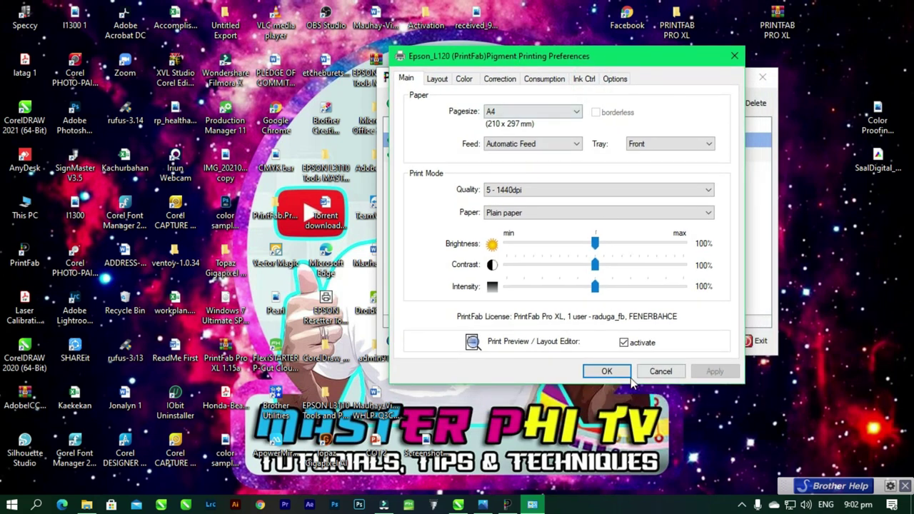
left_click_drag(597, 61, 592, 74)
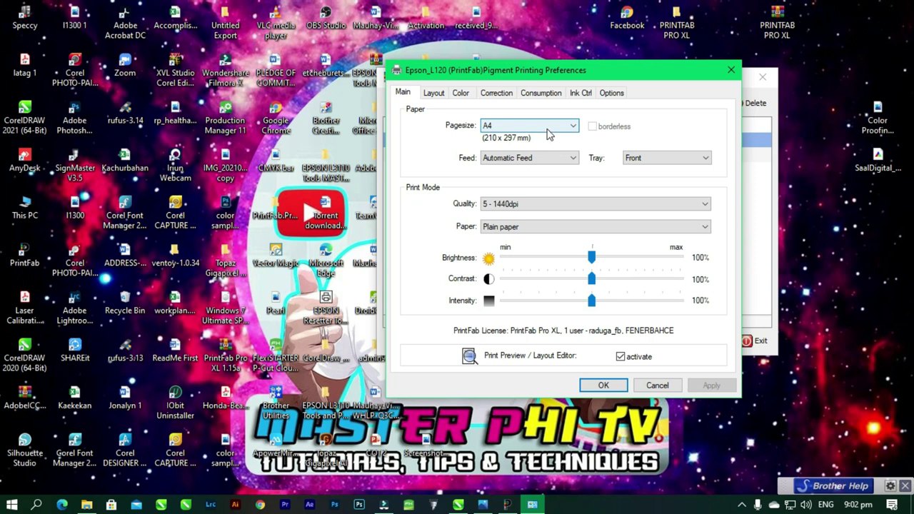
left_click(560, 161)
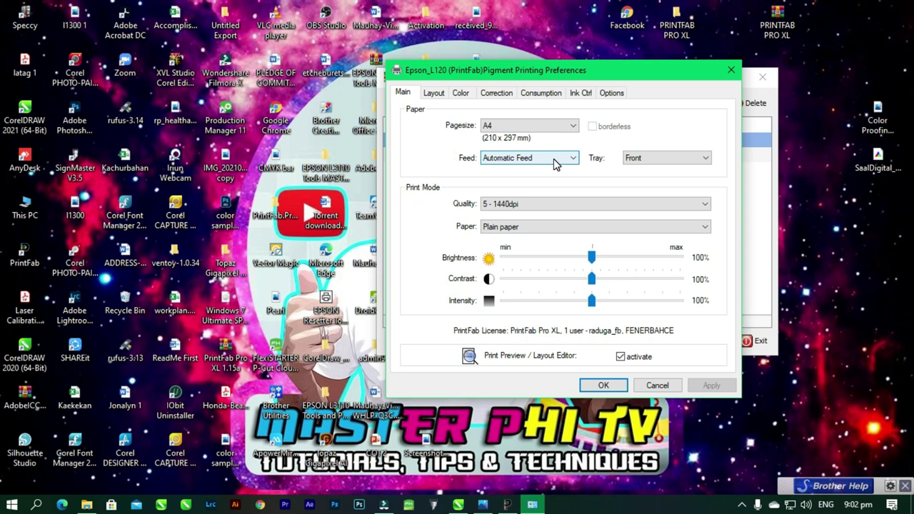
left_click(600, 207)
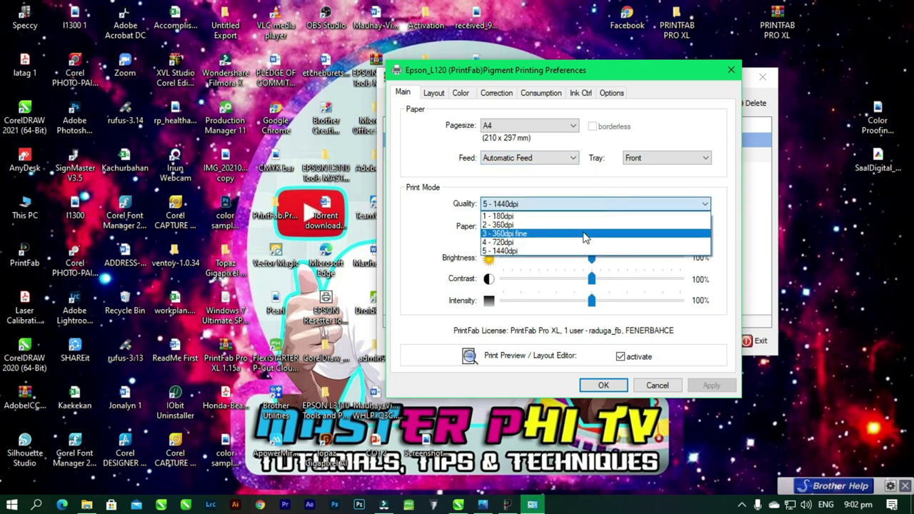
left_click(570, 252)
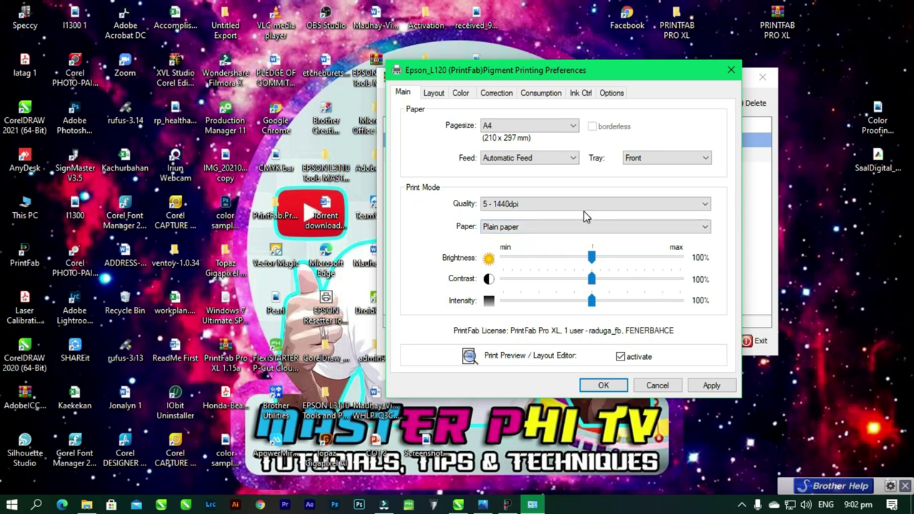
left_click_drag(612, 77, 657, 59)
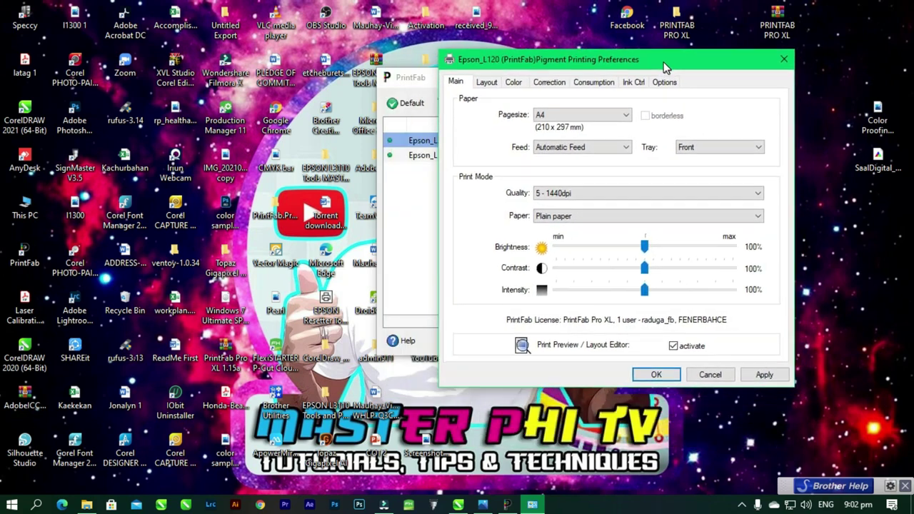
Set the Pigment printer's CMYK Proof intent to No Correction (print profile chart).
left_click(481, 78)
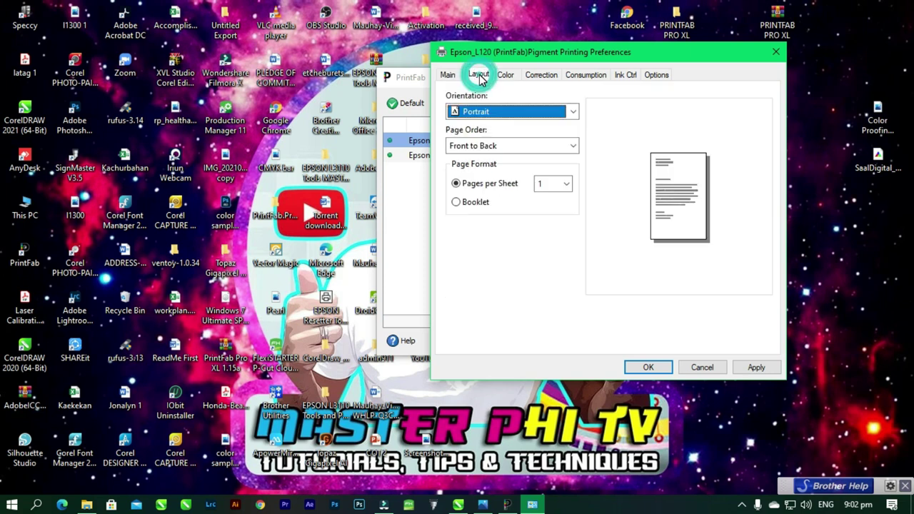
left_click(508, 76)
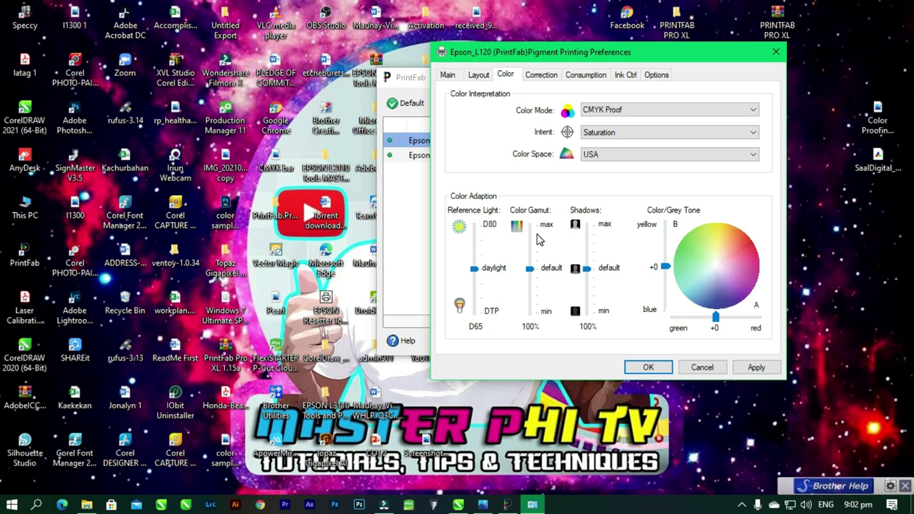
left_click_drag(678, 51, 552, 81)
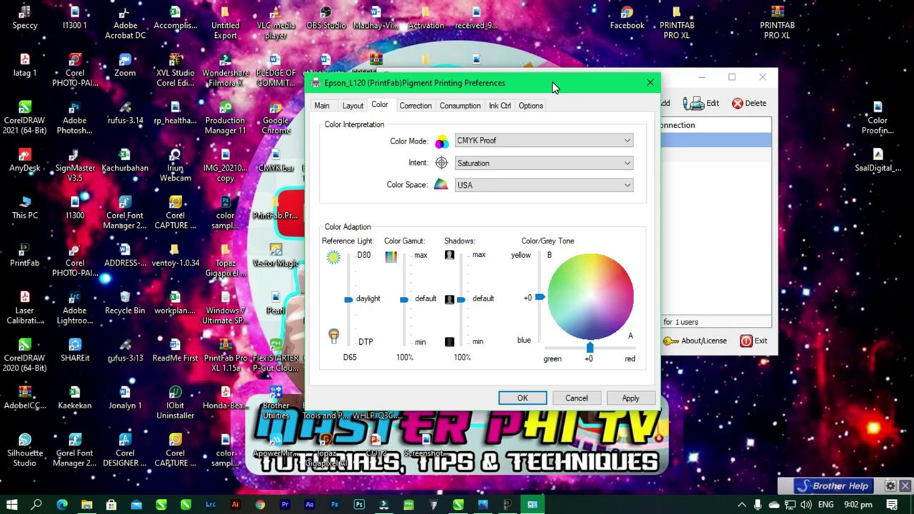
left_click(510, 165)
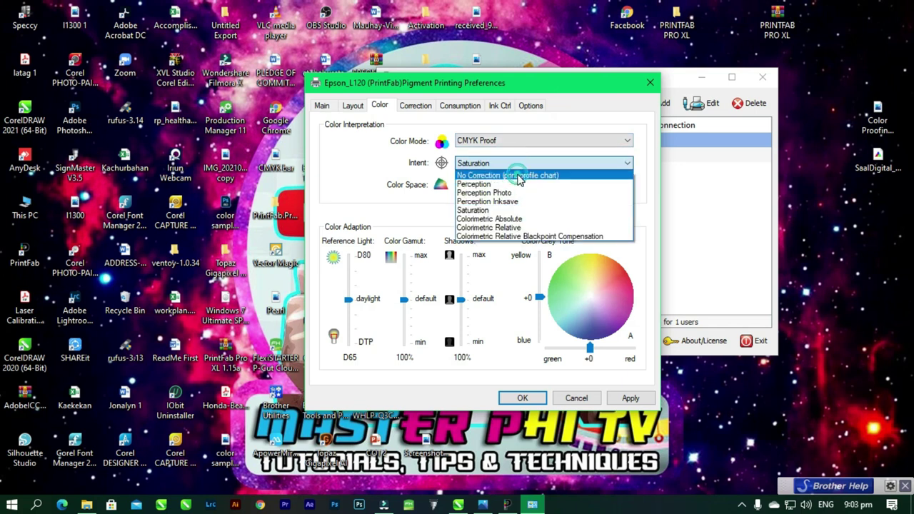
left_click(519, 177)
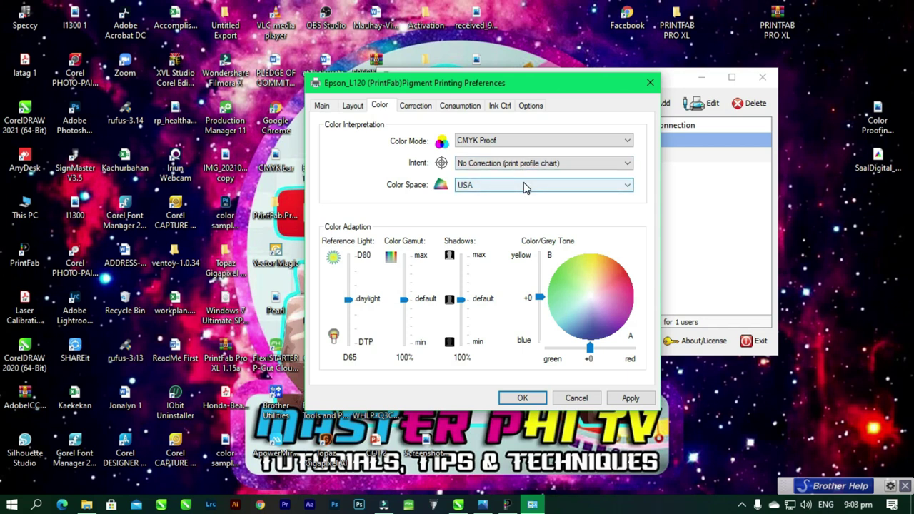
left_click(416, 106)
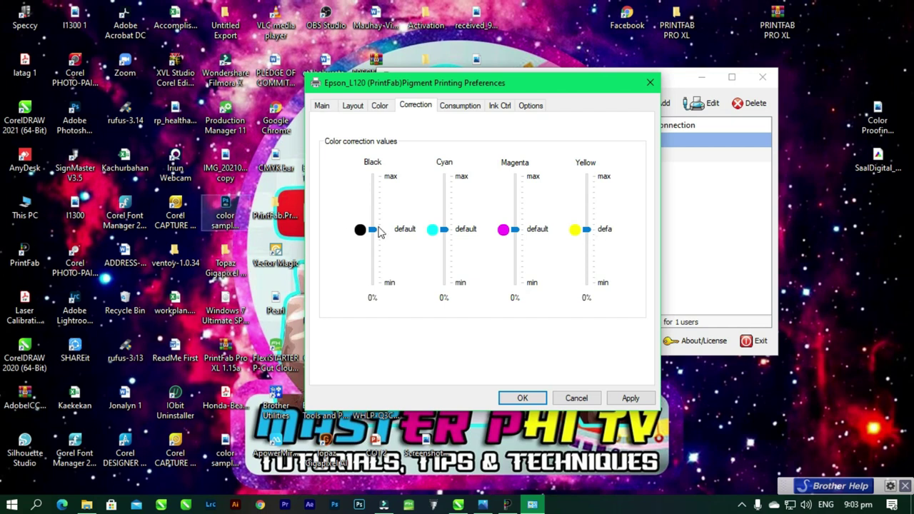
Review the consumption, ink control and advanced tabs, then close the Pigment printer's preferences.
left_click(471, 107)
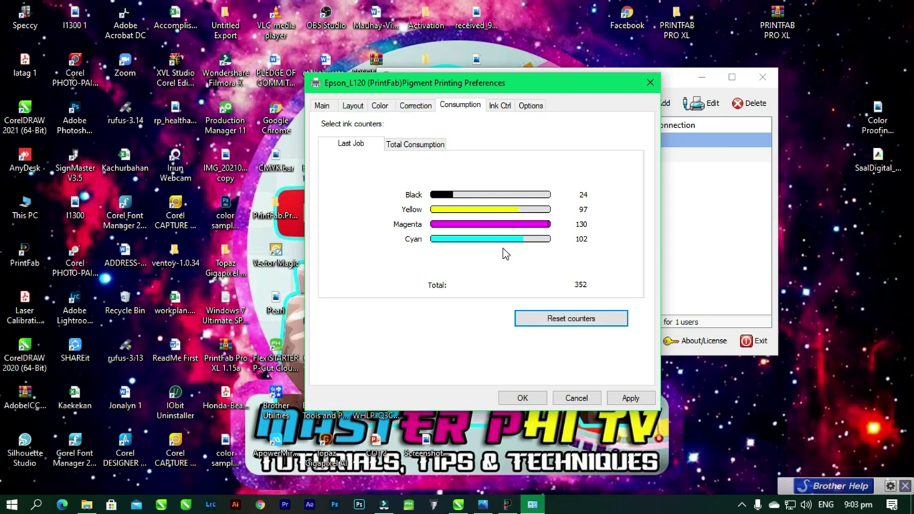
left_click(502, 108)
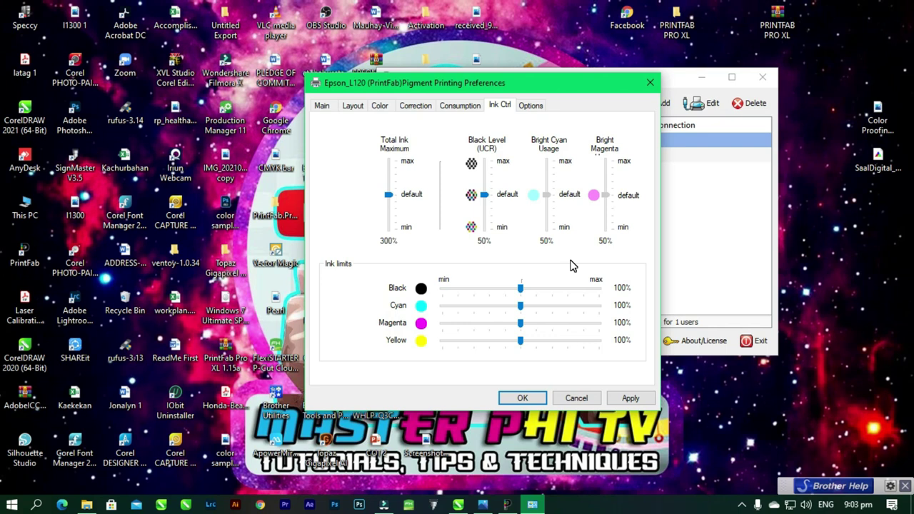
left_click(530, 107)
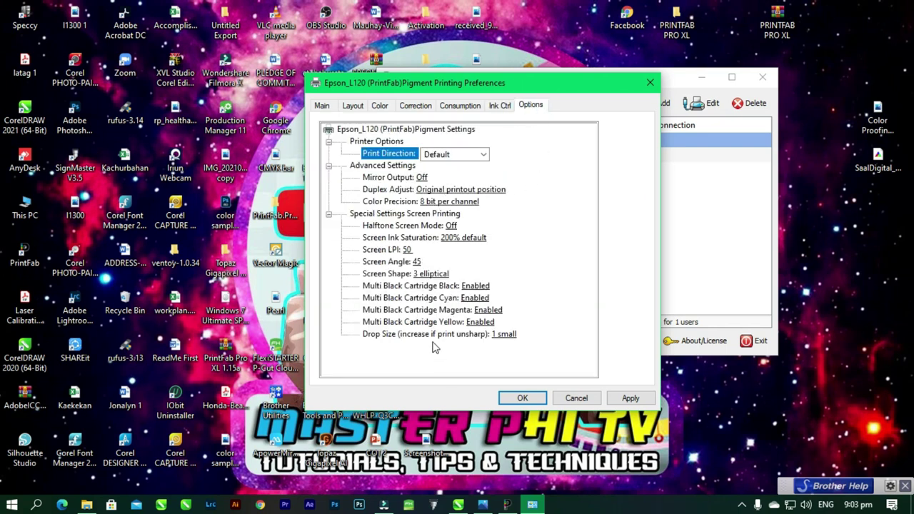
left_click(648, 88)
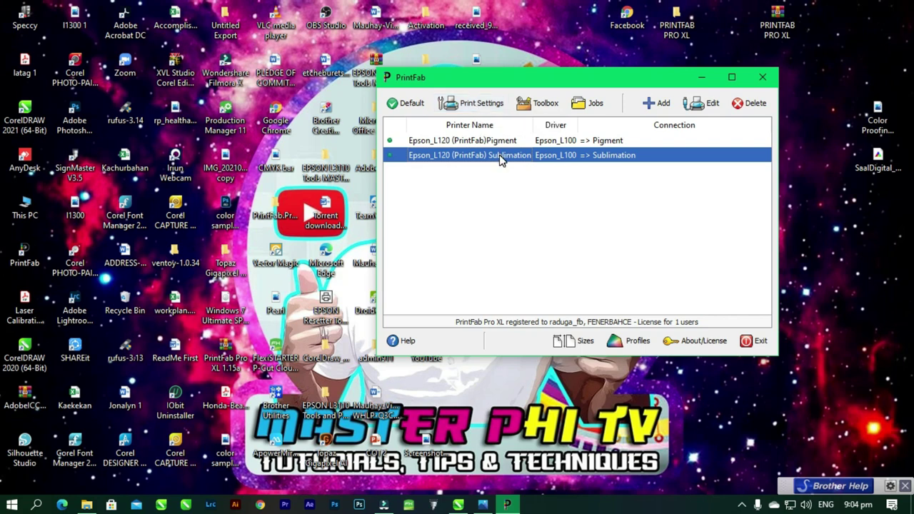
Set the Sublimation printer to A4 page size and 5 - 1440dpi quality, keeping Plain paper.
left_click(478, 103)
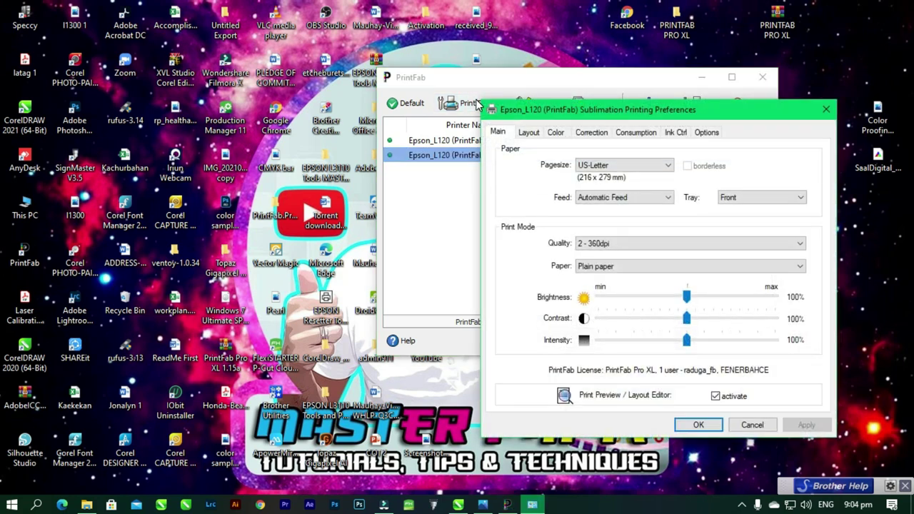
left_click_drag(629, 113, 563, 62)
left_click(552, 117)
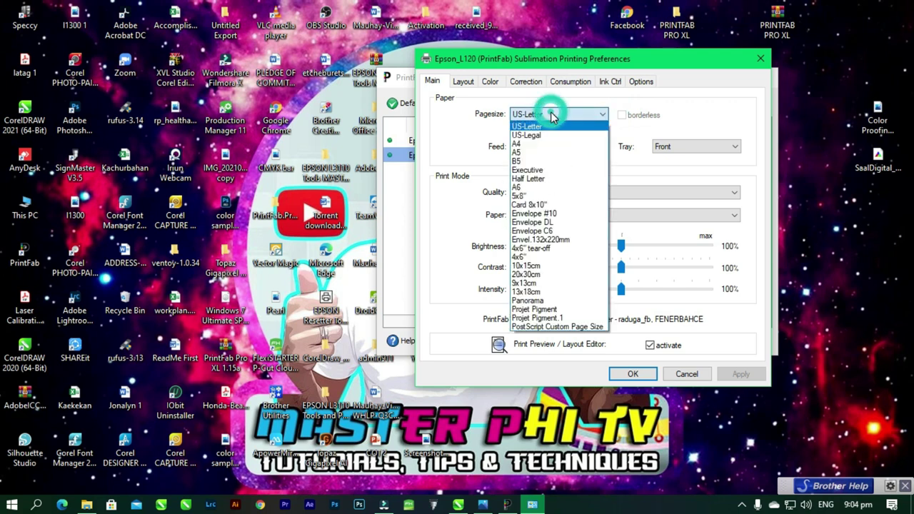
left_click(546, 144)
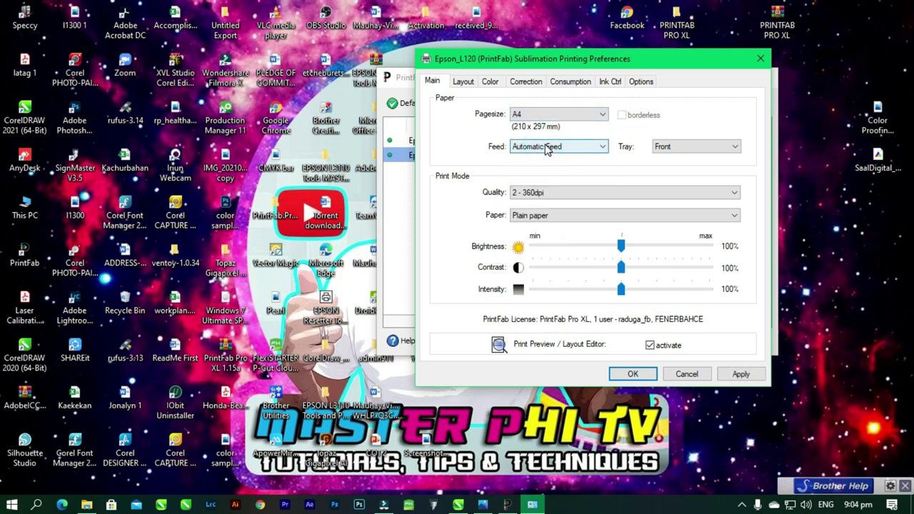
left_click(617, 191)
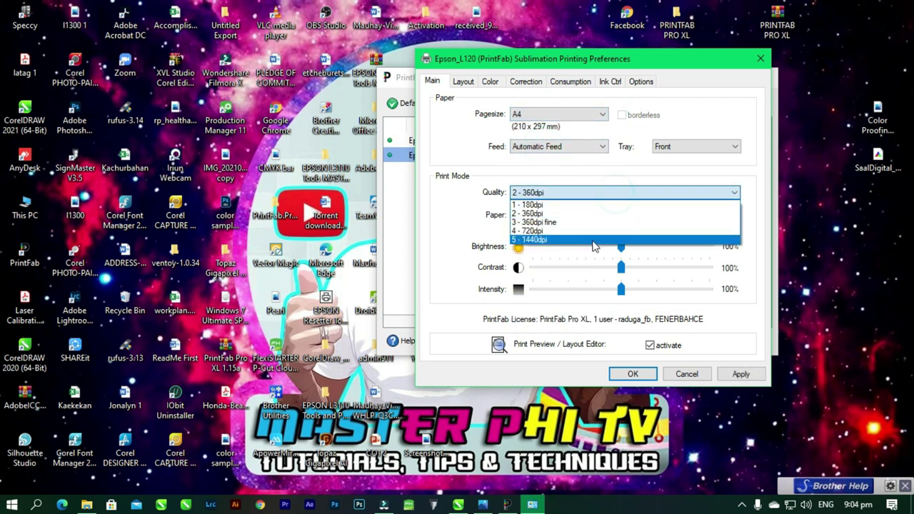
left_click(592, 240)
left_click(598, 217)
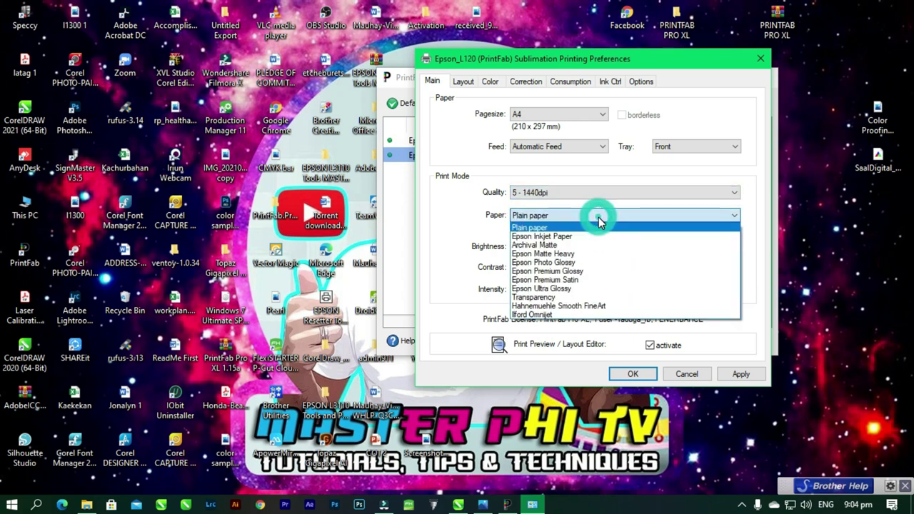
left_click(598, 217)
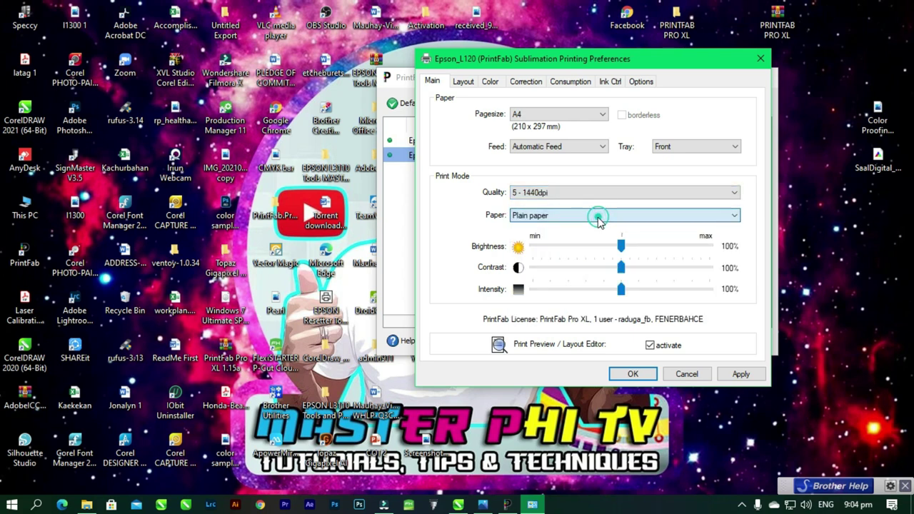
left_click(464, 82)
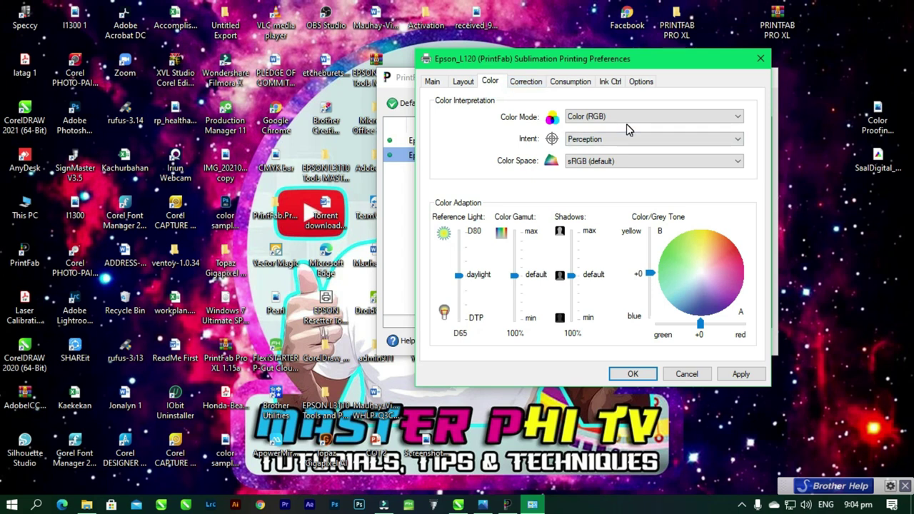
Set the Sublimation colour space to Apple RGB (bright) and rendering intent to Saturation.
left_click(640, 161)
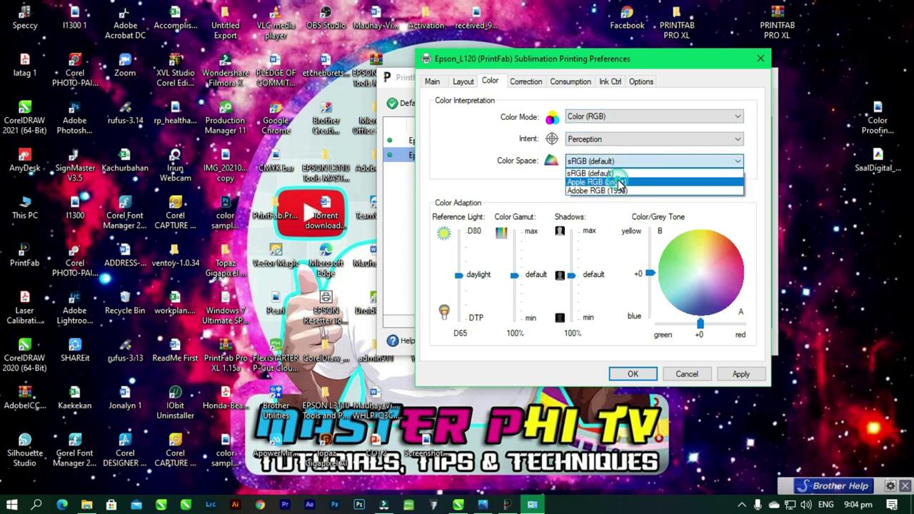
left_click(619, 182)
left_click(614, 140)
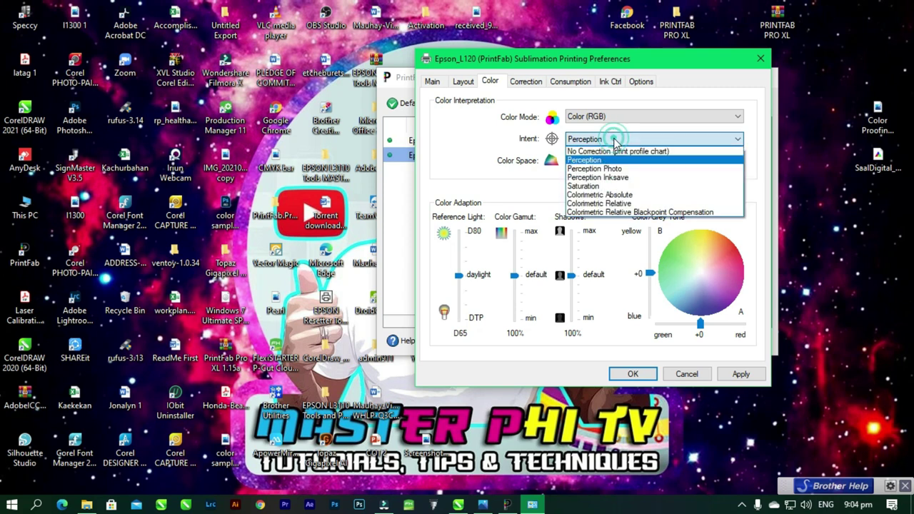
left_click(615, 140)
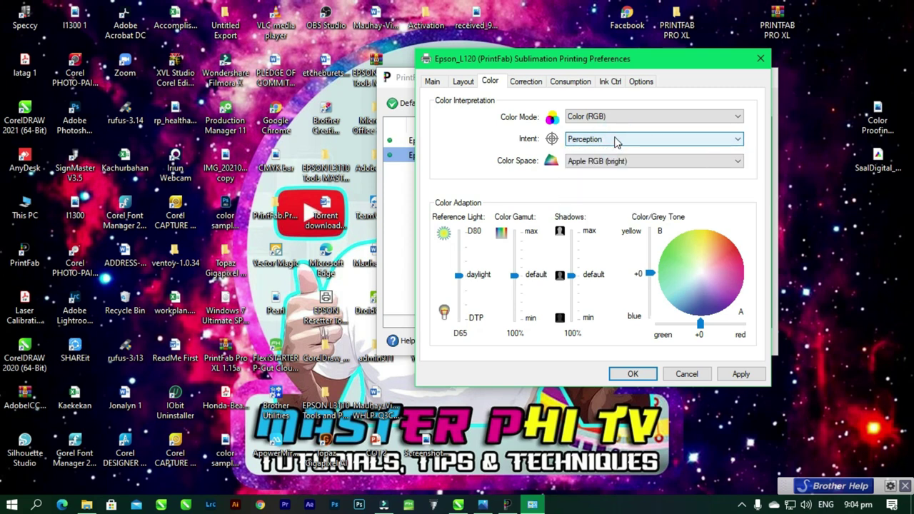
left_click(616, 140)
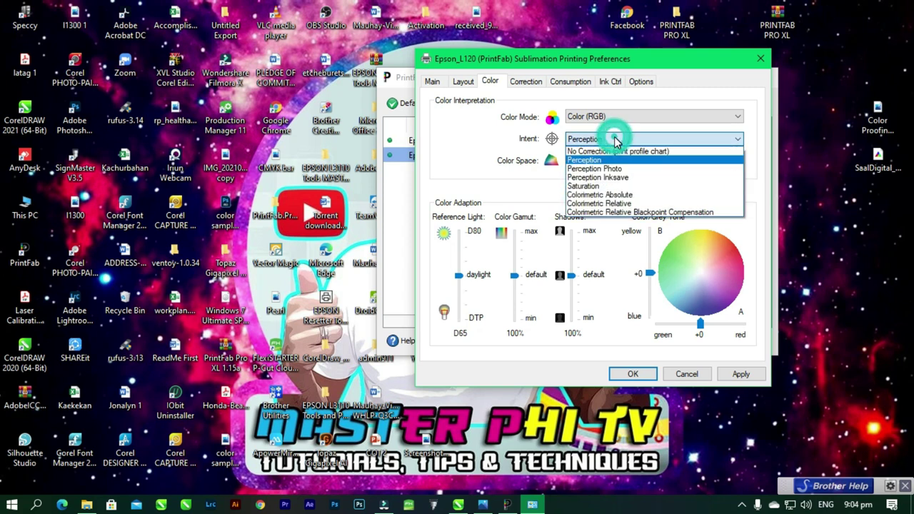
left_click(616, 188)
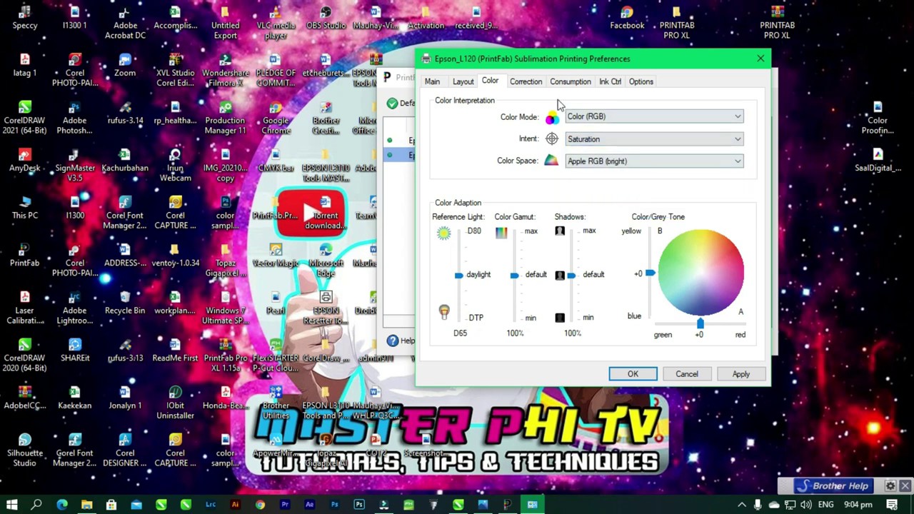
left_click(533, 86)
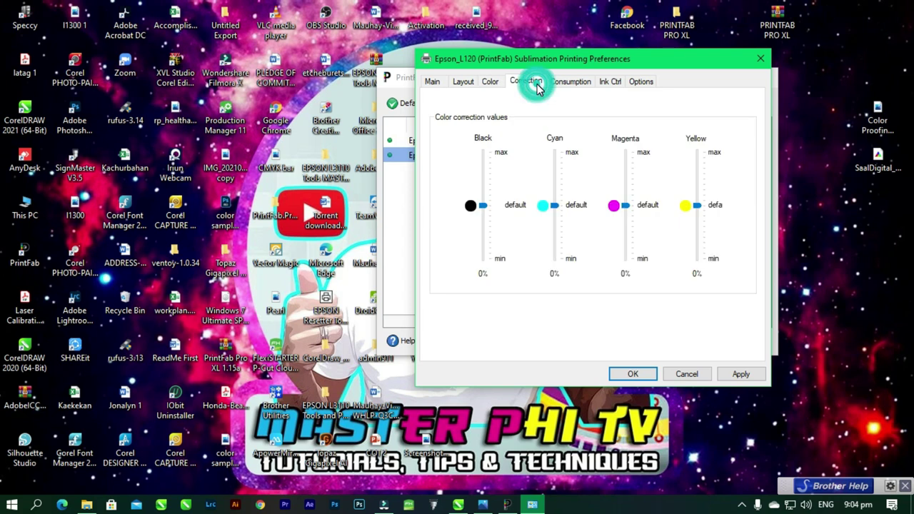
left_click(586, 84)
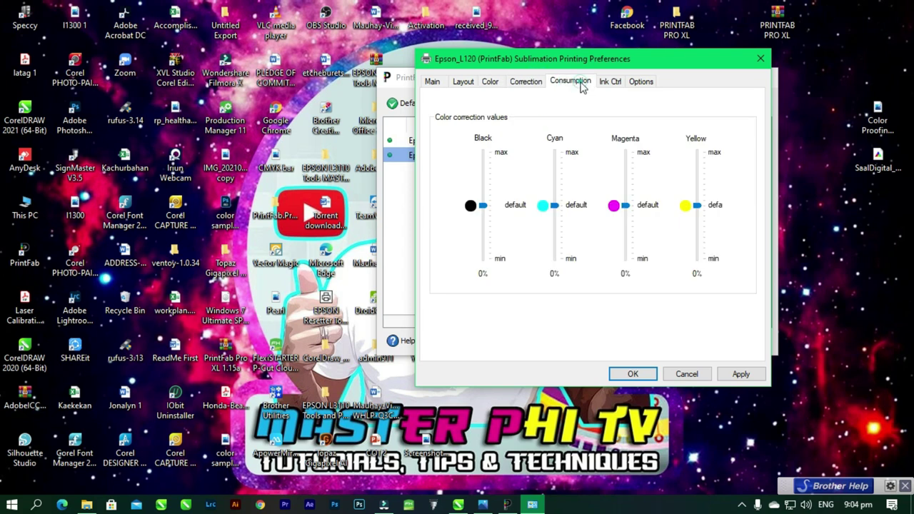
Raise the Cyan, Magenta and Yellow ink limits to 200% and apply them.
left_click(608, 84)
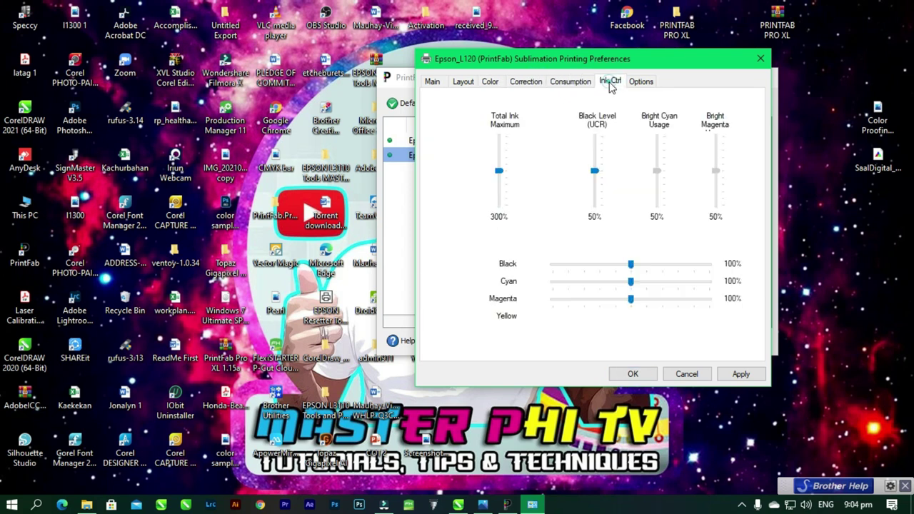
left_click(631, 284)
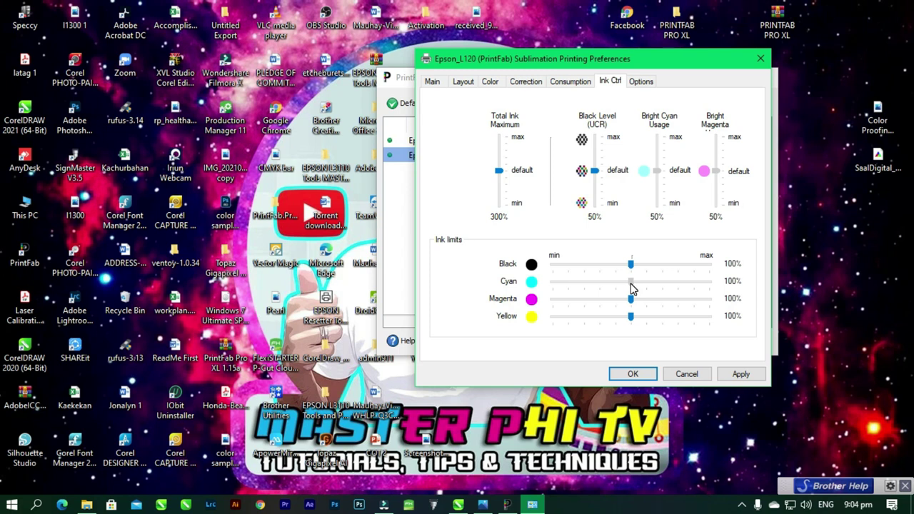
left_click_drag(632, 284, 710, 283)
left_click_drag(630, 298, 714, 300)
left_click_drag(631, 316, 746, 322)
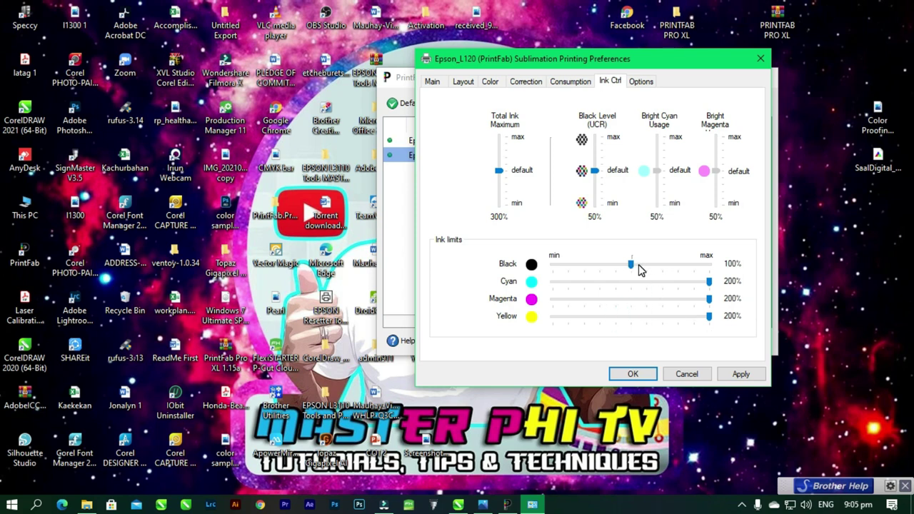
left_click(744, 377)
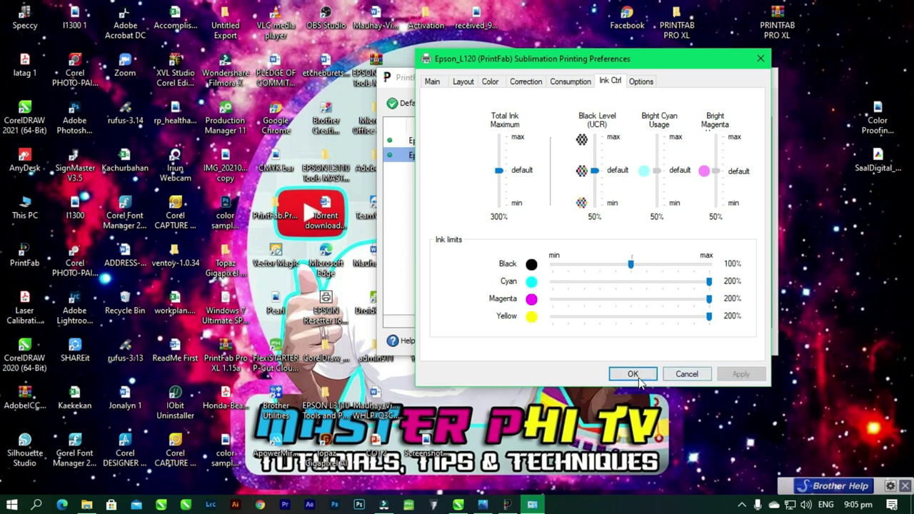
Confirm the Sublimation printer preferences with OK and close them.
left_click(640, 83)
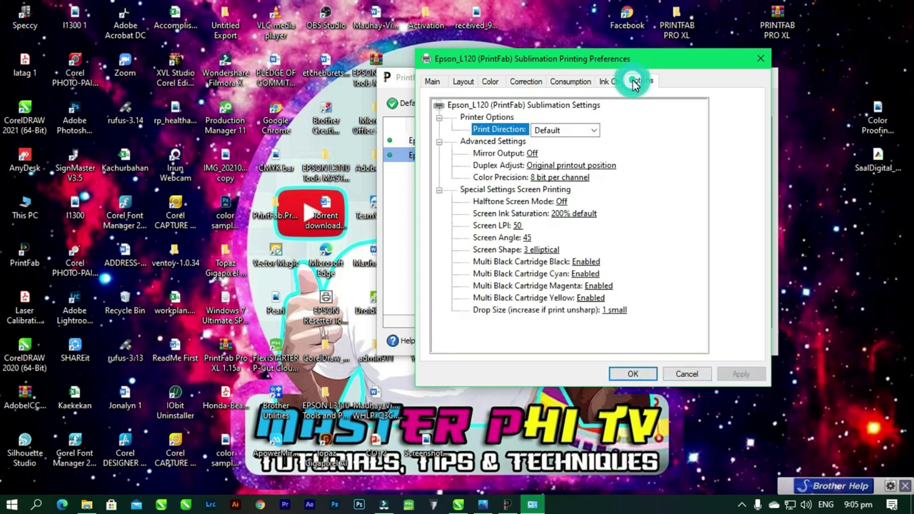
left_click(610, 82)
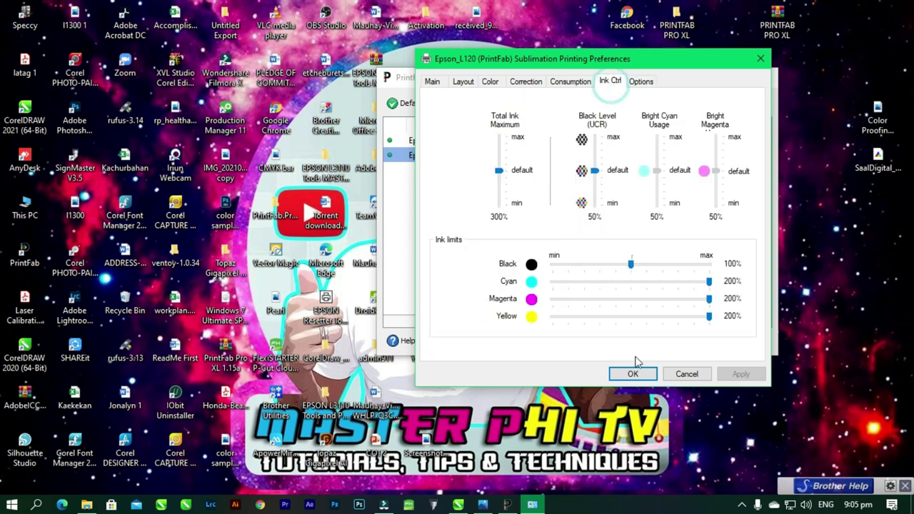
left_click(633, 374)
left_click(652, 220)
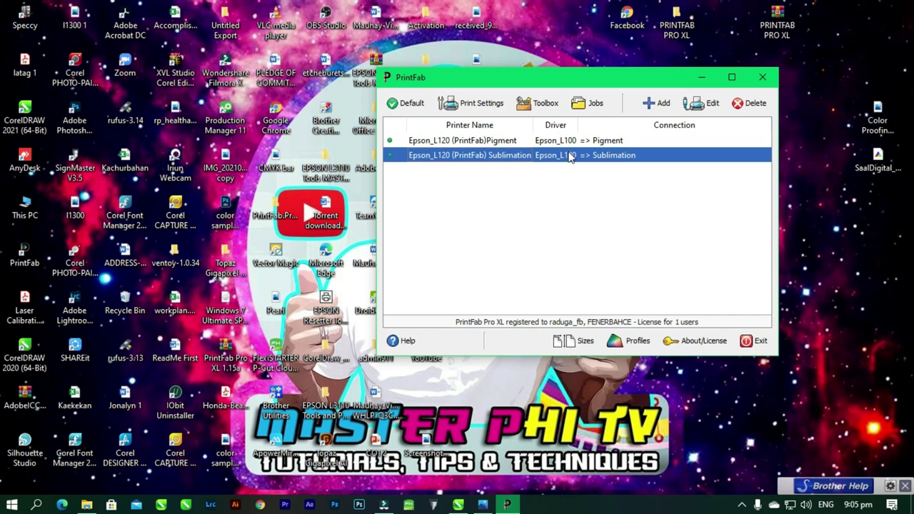
Select the Pigment printer, close PrintFab Pro XL and refresh the desktop.
left_click(594, 141)
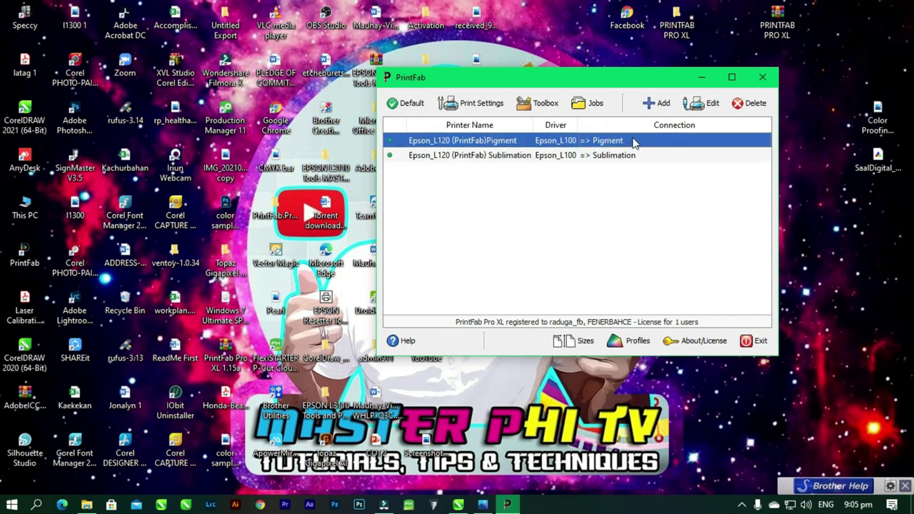
left_click(764, 78)
right_click(667, 261)
left_click(697, 319)
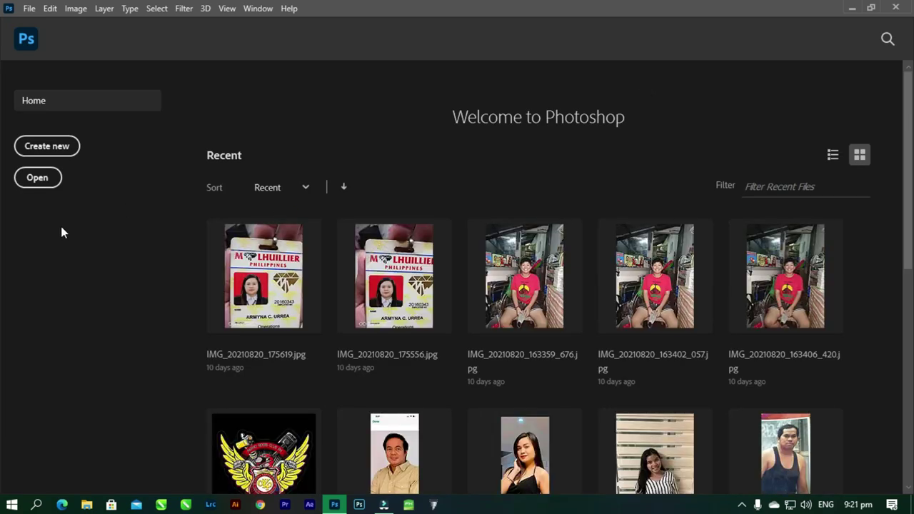
Create a blank 8.5 x 11 in, 300 ppi document from the Print tab's Letter preset.
left_click(56, 154)
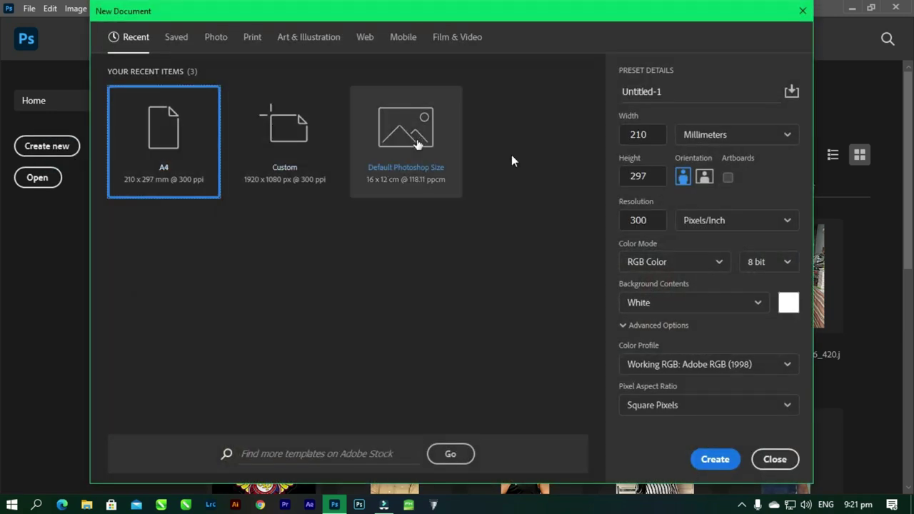
left_click(248, 40)
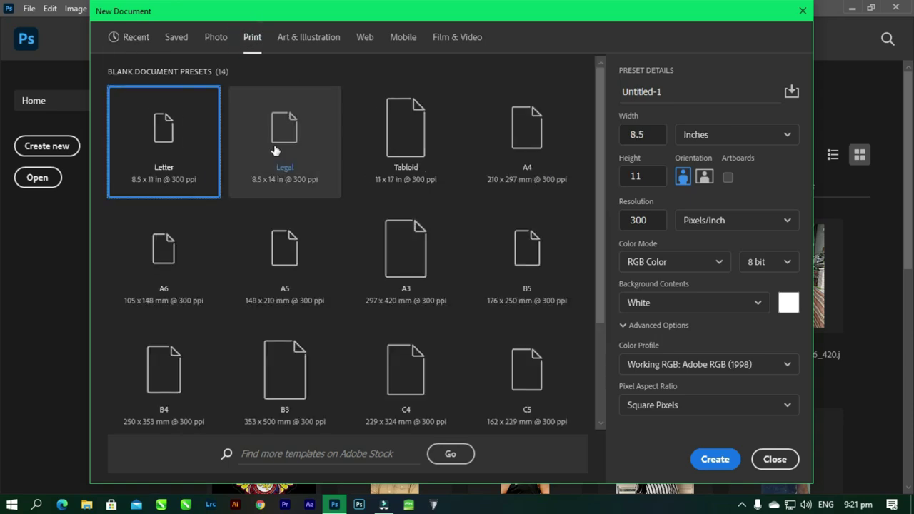
double_click(190, 158)
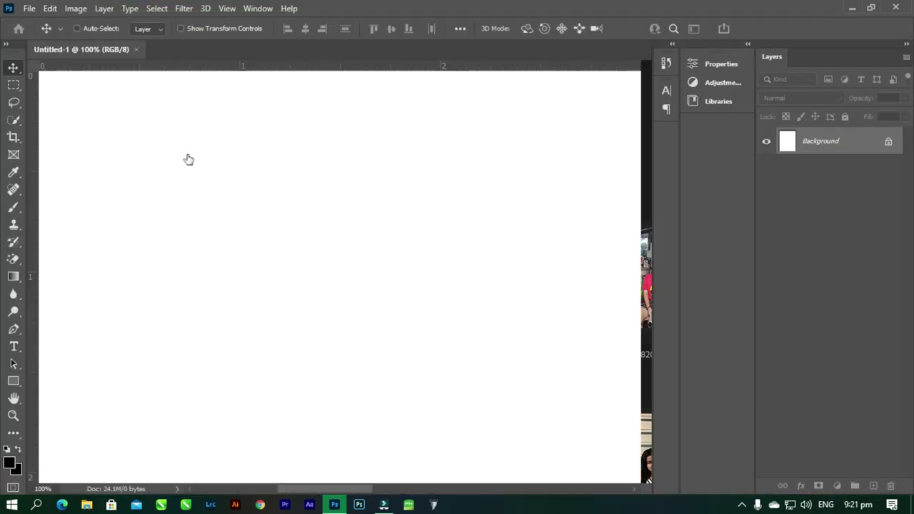
left_click(31, 10)
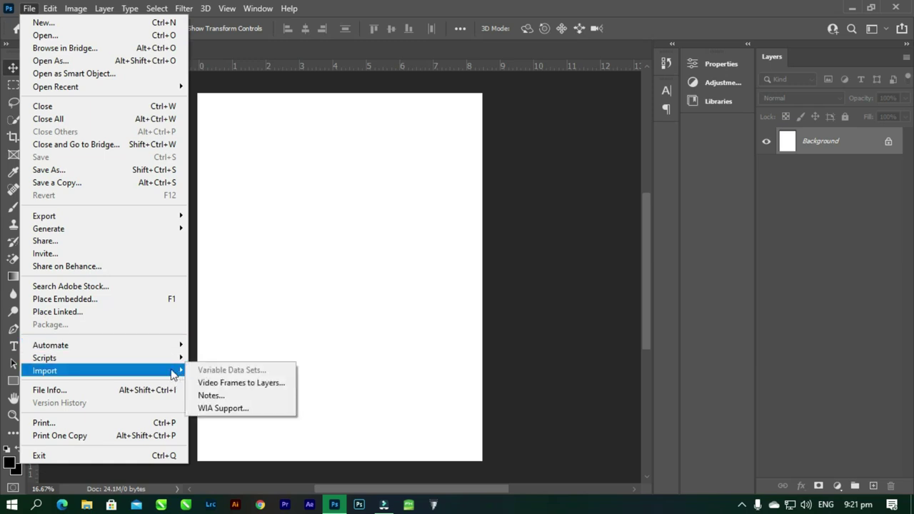
Place the Color Proofing - Econiva chart into Untitled-1 and start printing it.
left_click(330, 214)
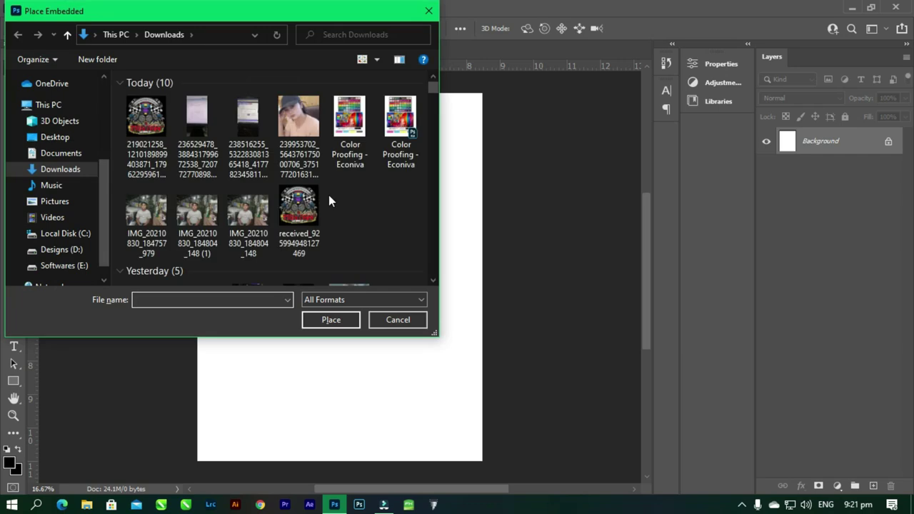
double_click(344, 135)
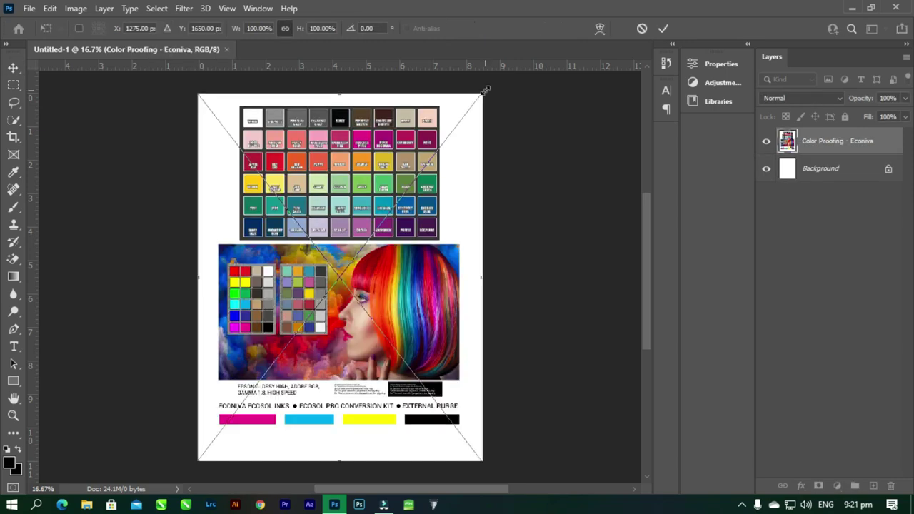
key("Return")
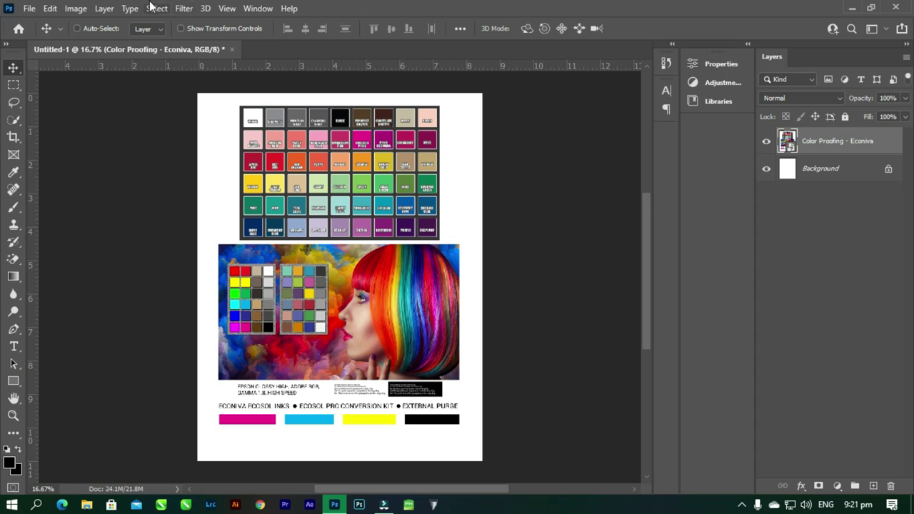
left_click(30, 8)
left_click(113, 424)
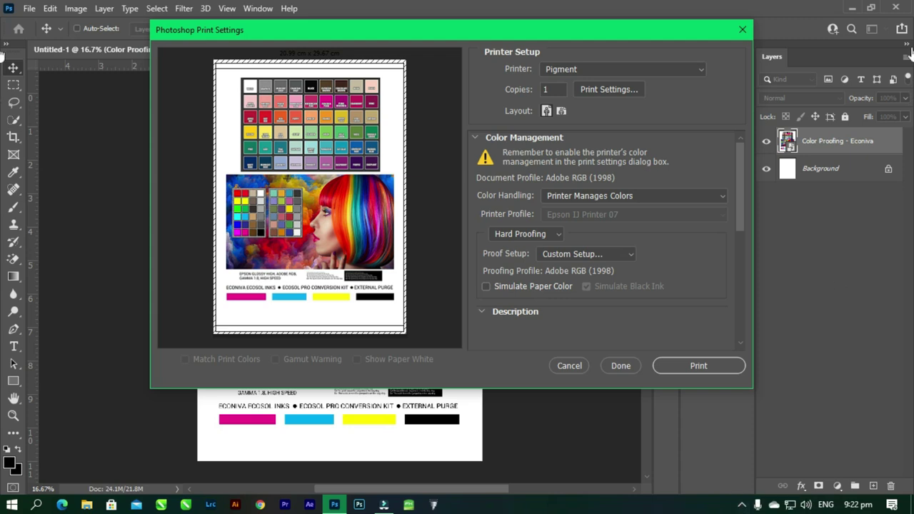
Select Epson_L120 (PrintFab)Pigment as the printer and bring up its document properties.
left_click(697, 70)
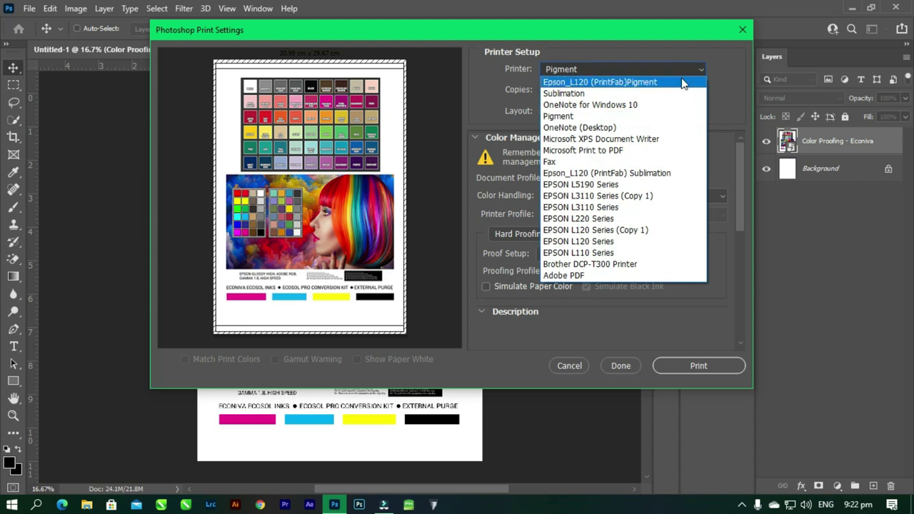
left_click(683, 82)
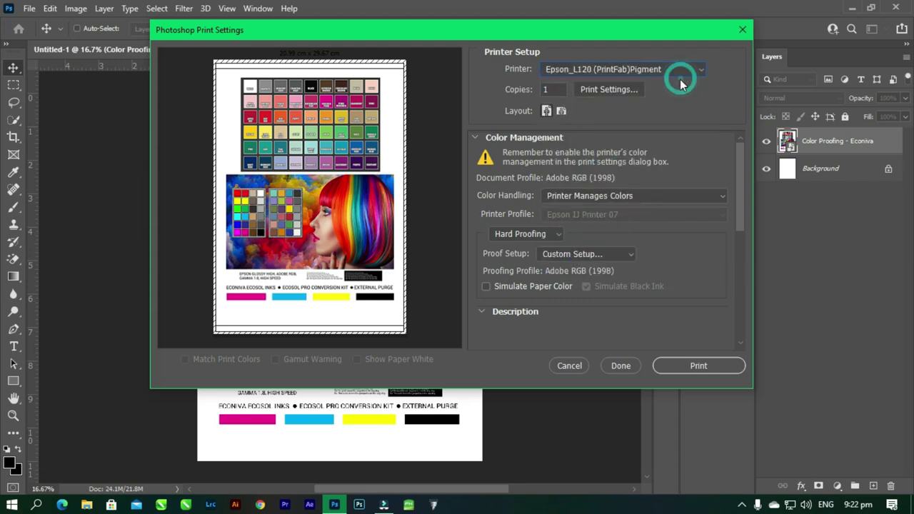
left_click(617, 90)
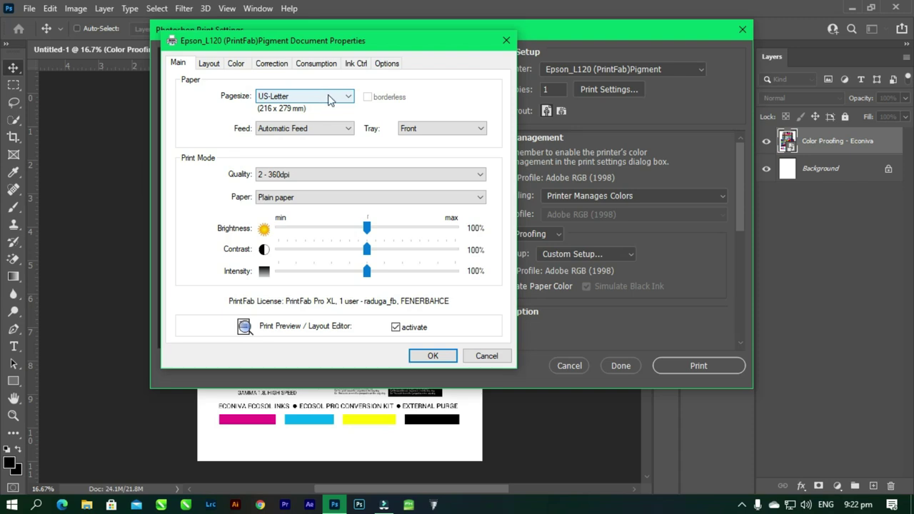
Set the PrintFab print quality to 5 - 1440dpi.
left_click(315, 175)
left_click(306, 220)
left_click(315, 175)
left_click(312, 222)
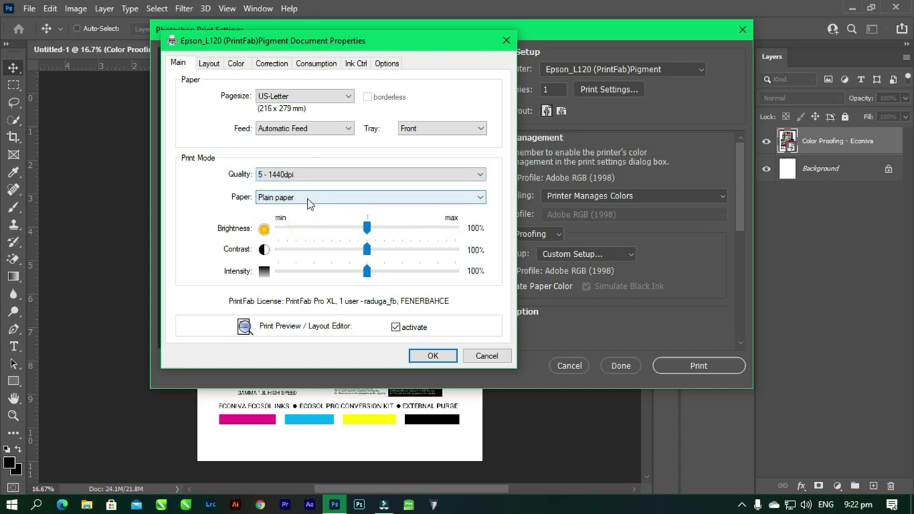
Set colour mode to CMYK Proof, intent to No Correction, and colour space to USA.
left_click(213, 65)
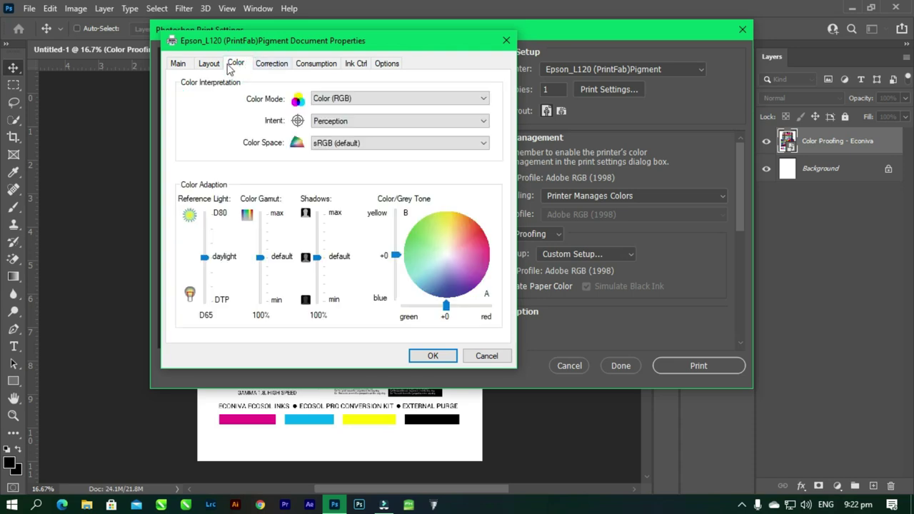
left_click(377, 101)
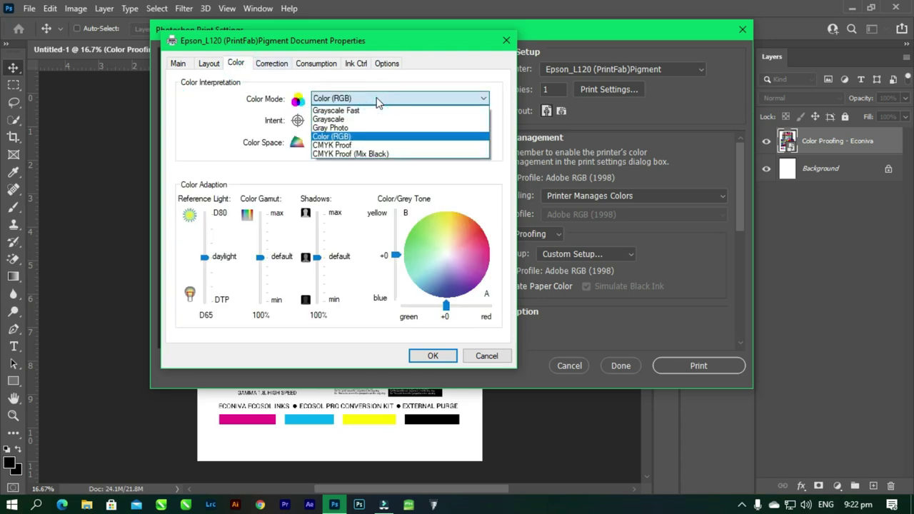
left_click(377, 146)
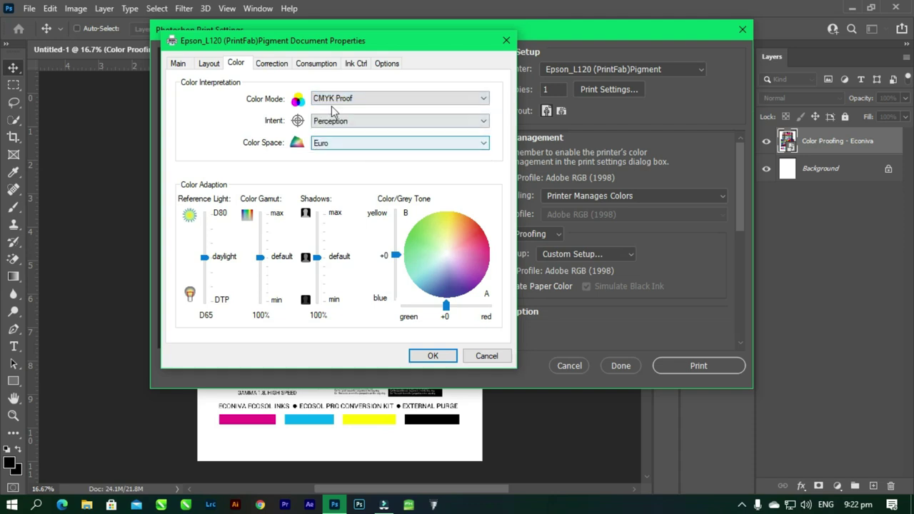
left_click(334, 123)
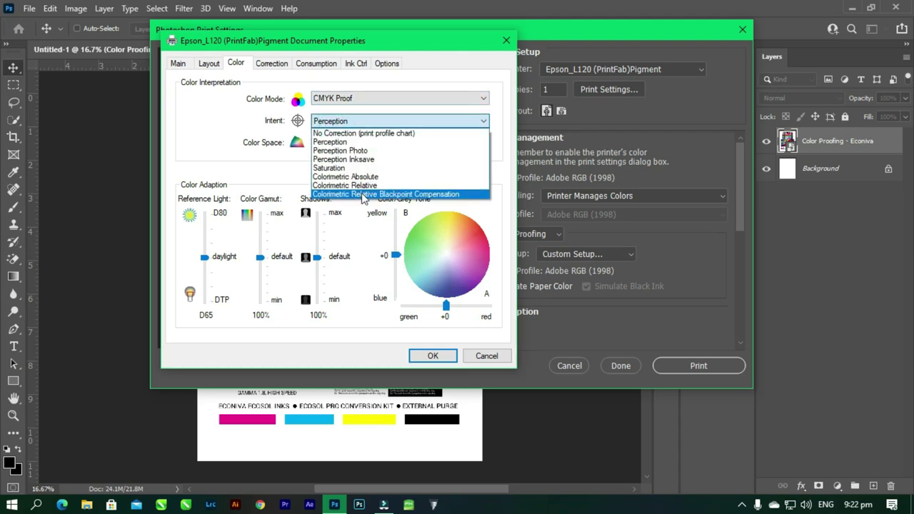
left_click(362, 134)
left_click(362, 145)
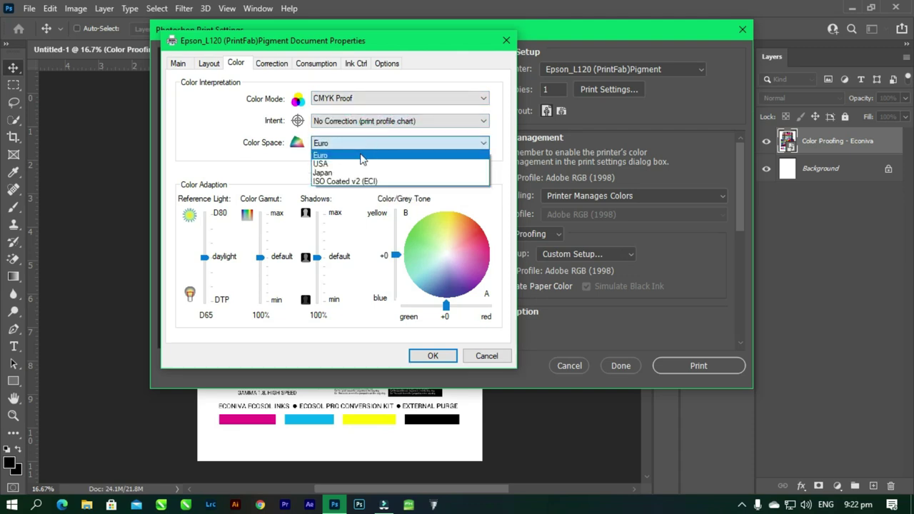
left_click(360, 158)
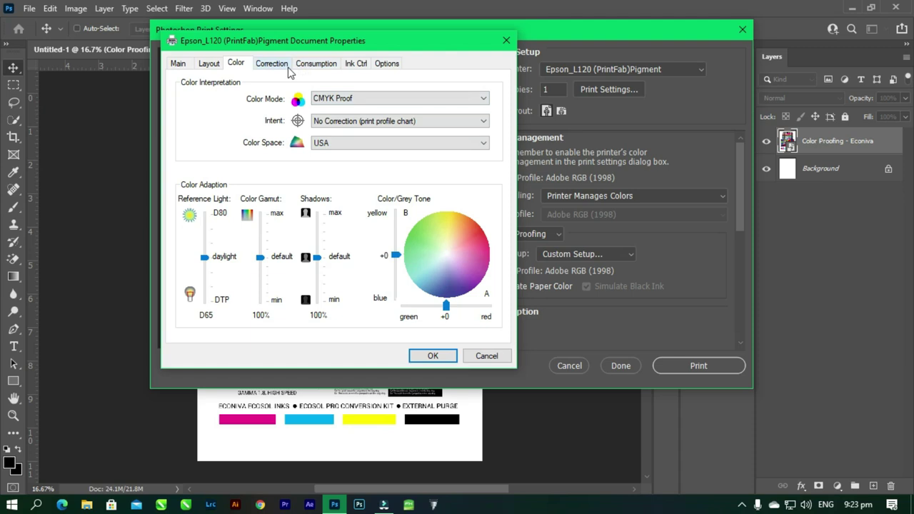
Review the correction, ink counter, ink control and advanced tabs, then accept the driver settings.
left_click(285, 65)
left_click(329, 68)
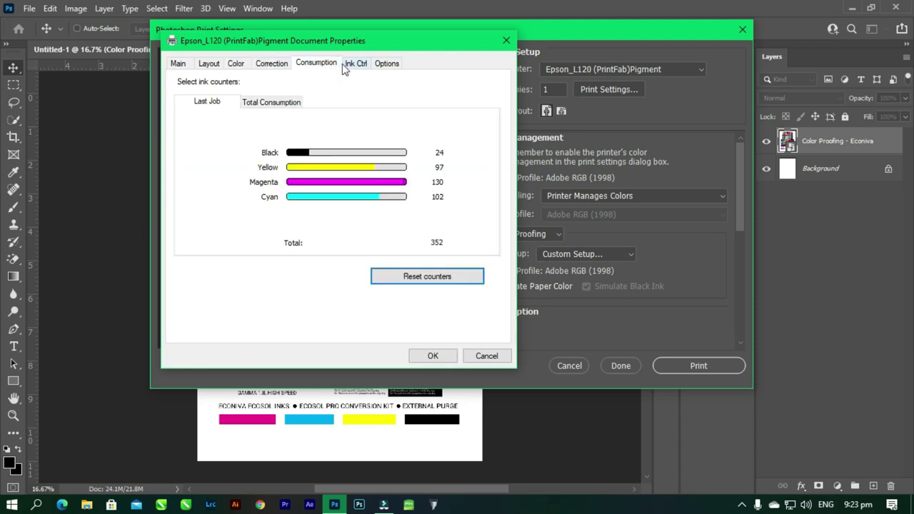
left_click(350, 66)
left_click(395, 66)
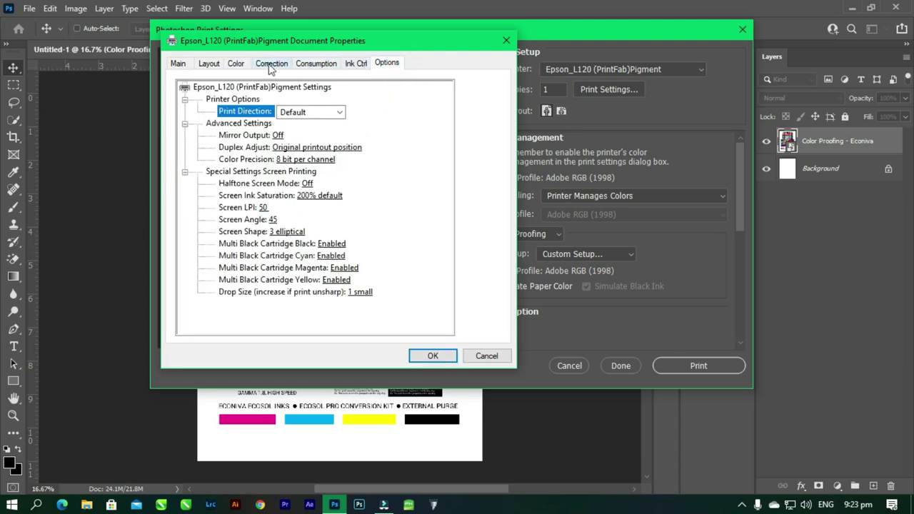
left_click(428, 355)
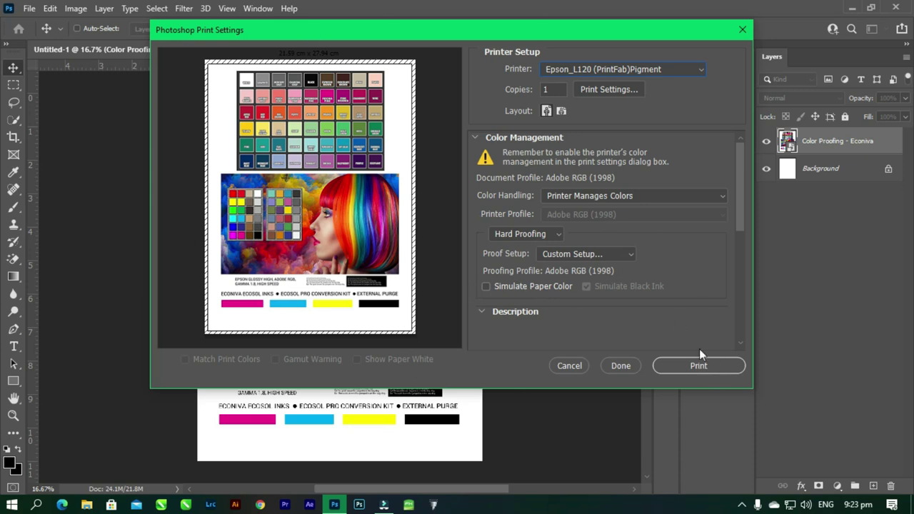
Send the Econiva chart to the Epson_L120 Pigment printer.
left_click(710, 367)
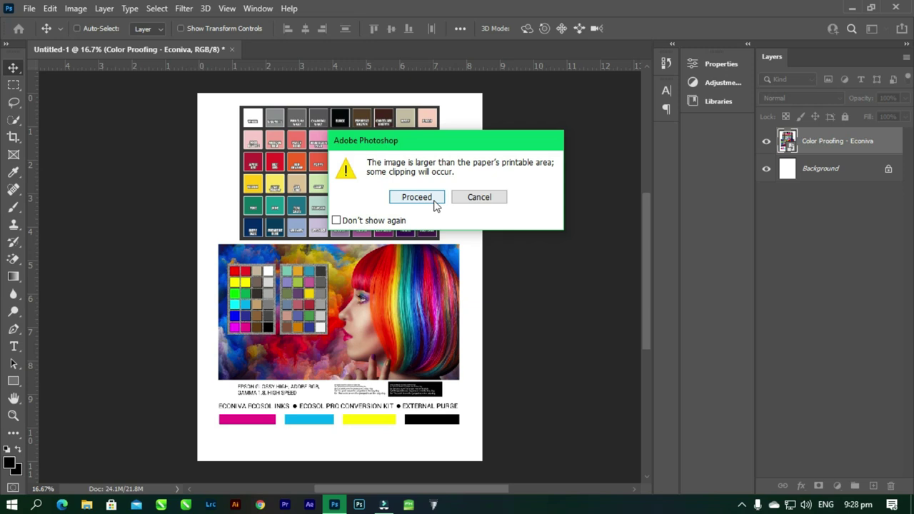
Proceed past the clipping warning and acknowledge the PrintFab licence notice.
left_click(417, 197)
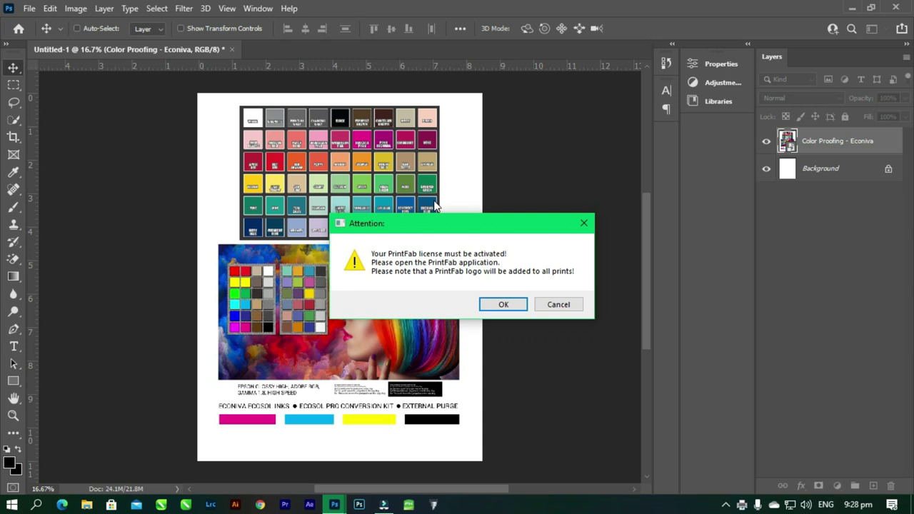
left_click_drag(463, 226, 450, 120)
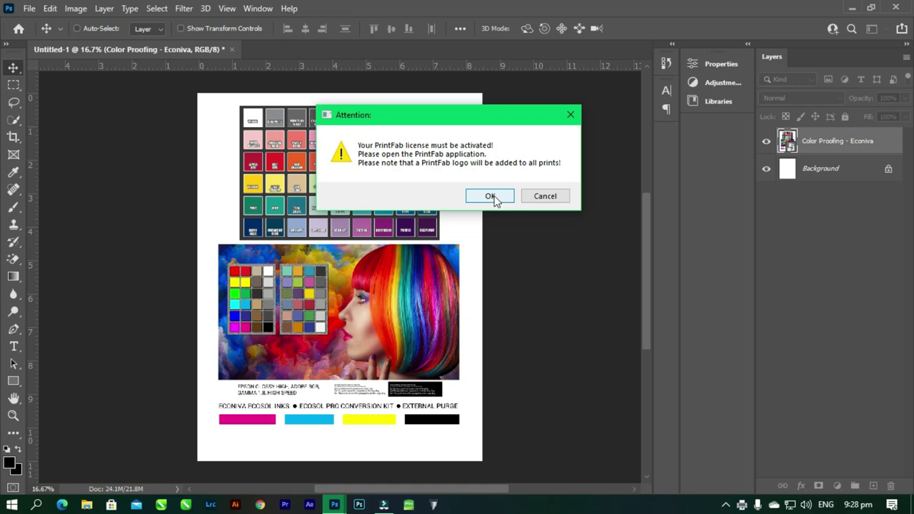
left_click(490, 196)
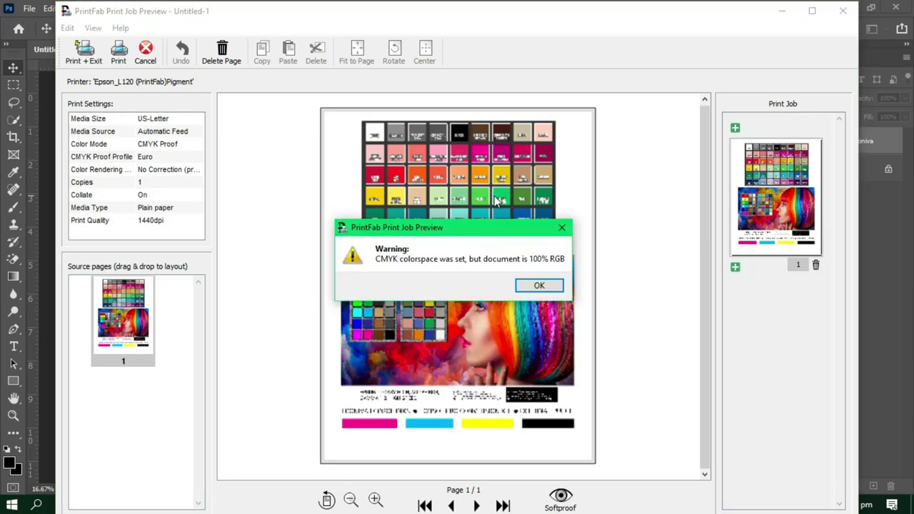
Dismiss the RGB warning, widen the settings panel, and select SaalDigital_Fotobuch_HighEnd-Print_matt.icc as CMYK proof profile.
left_click_drag(447, 229, 585, 37)
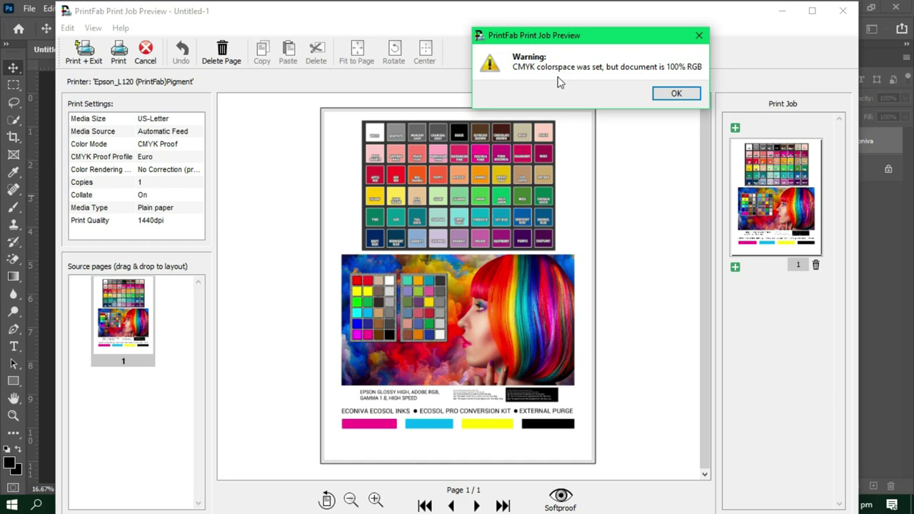
left_click(676, 95)
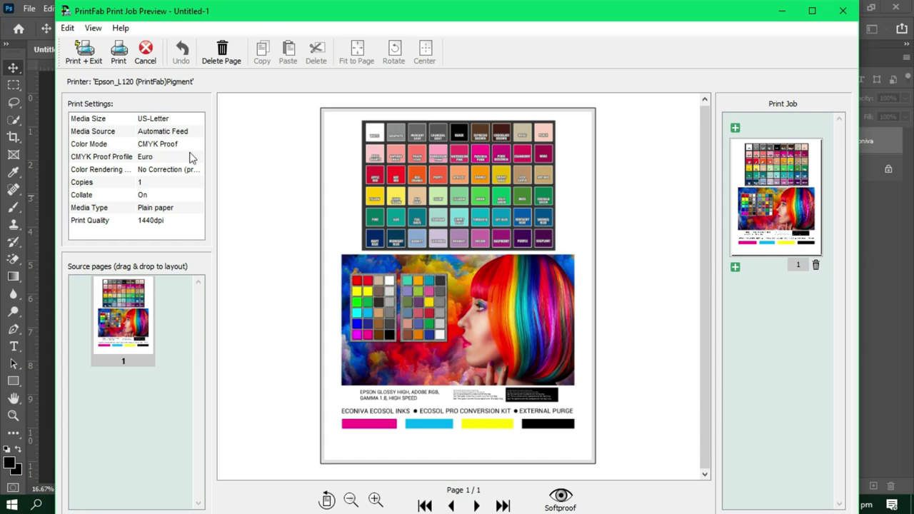
left_click(158, 158)
left_click(195, 156)
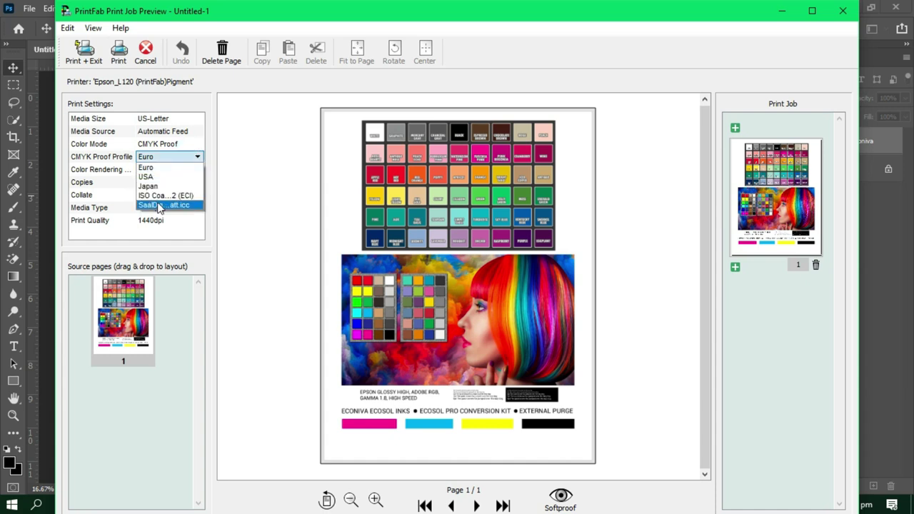
left_click(219, 97)
left_click_drag(219, 98, 371, 88)
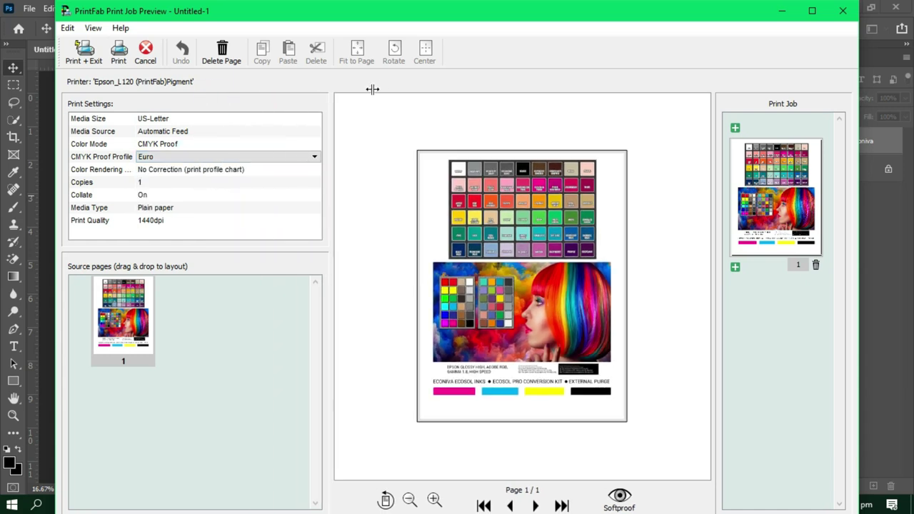
left_click(275, 156)
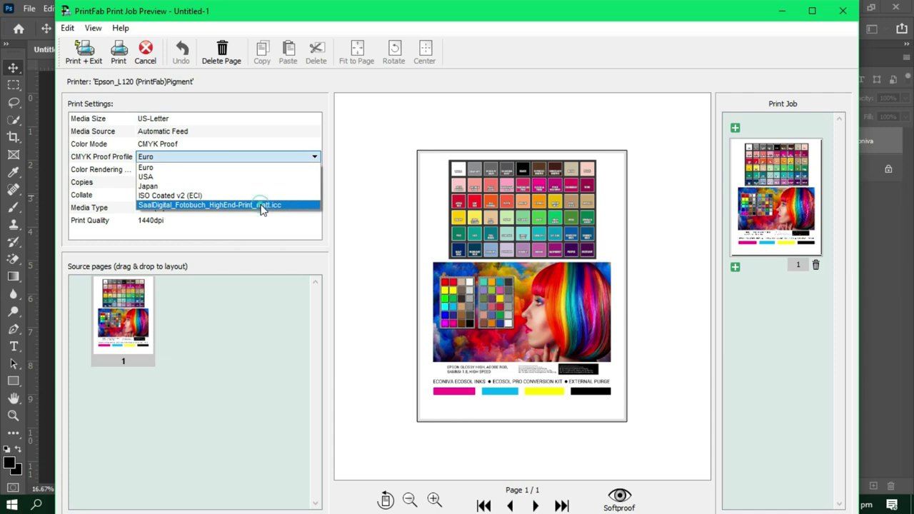
left_click(263, 206)
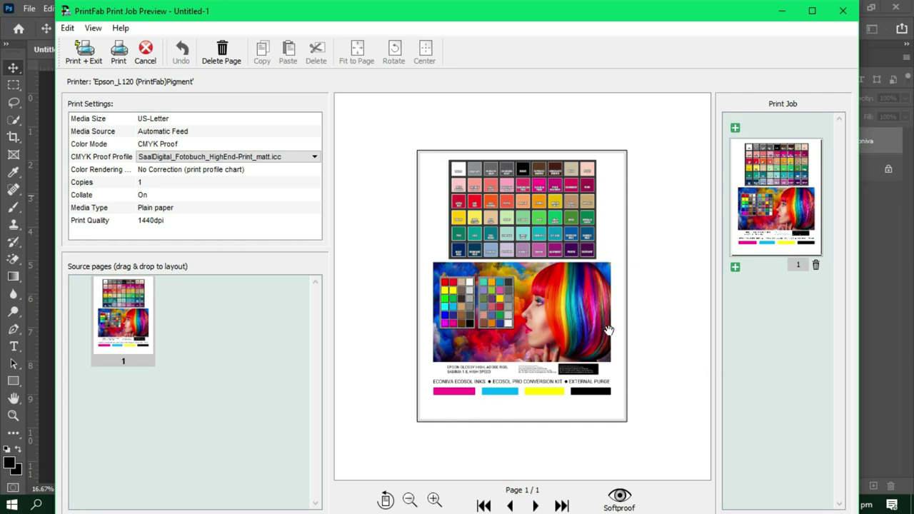
Toggle the soft-proof preview on and off, then send the proof job to the printer.
left_click(621, 500)
left_click(620, 497)
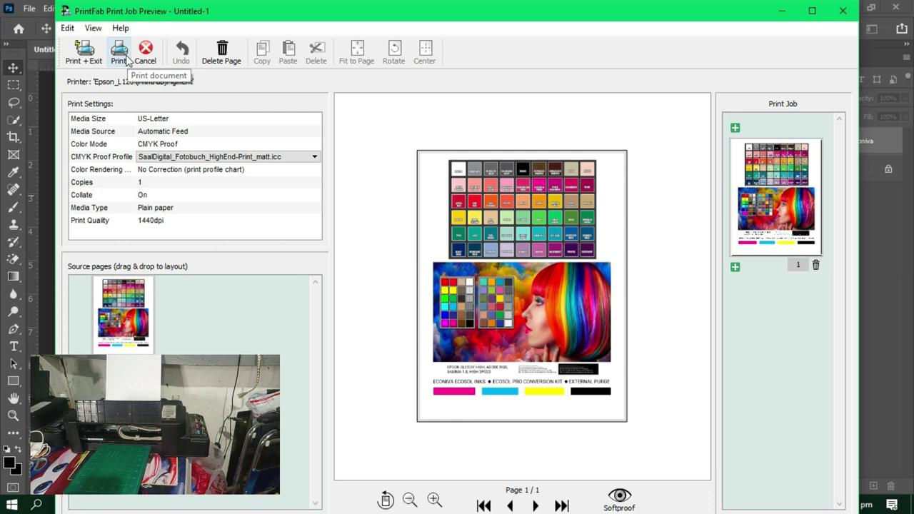
left_click(119, 51)
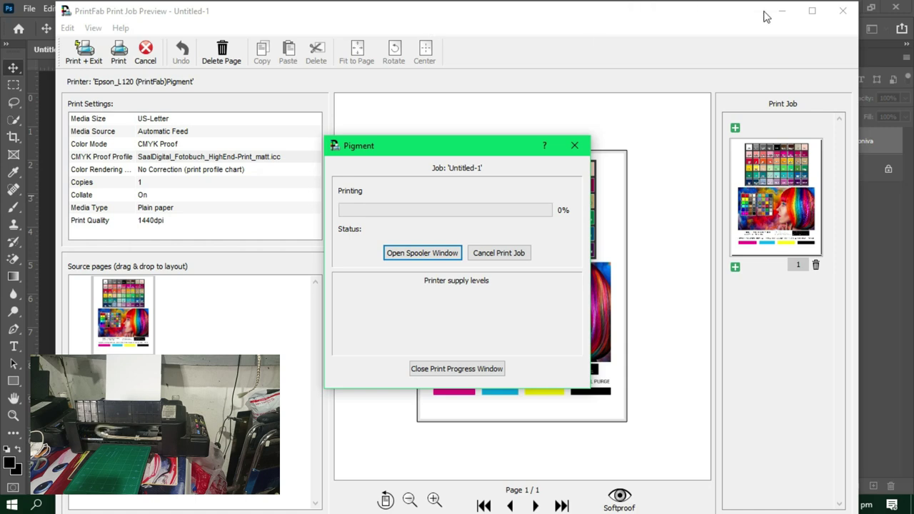
Move the Pigment print progress window aside and close it.
left_click(787, 16)
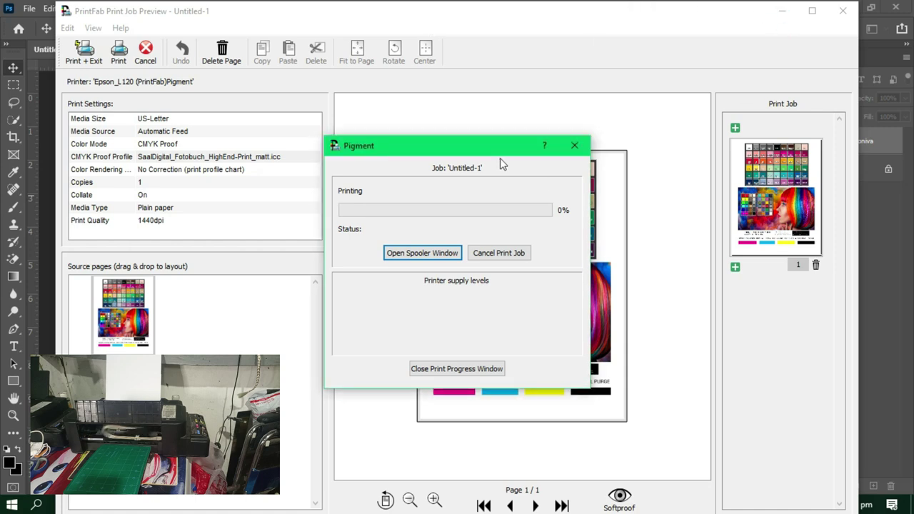
left_click_drag(470, 151, 537, 90)
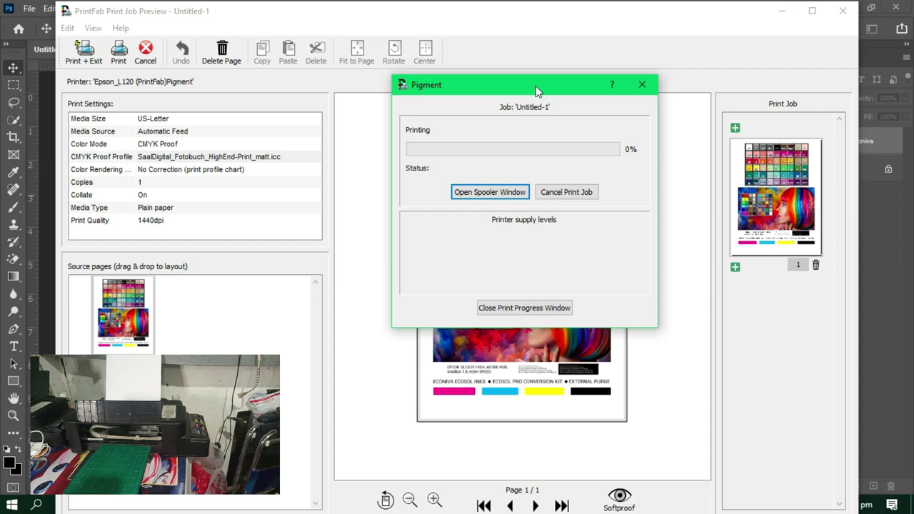
left_click_drag(560, 90, 534, 76)
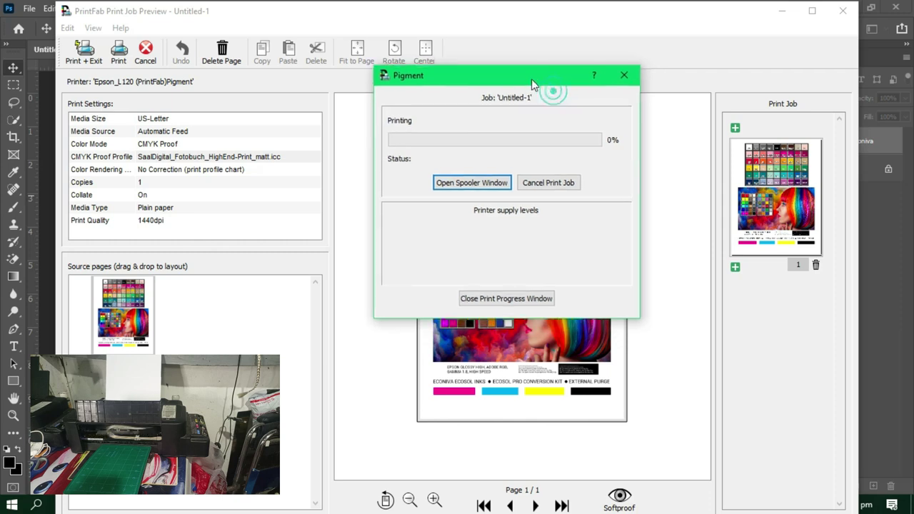
left_click(473, 297)
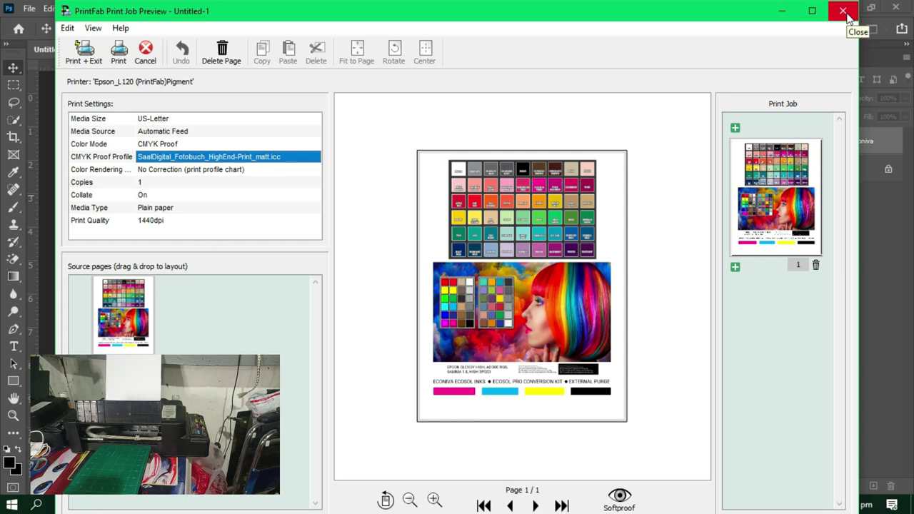
Close the Print Job Preview, quit Photoshop without saving, and launch Silhouette Studio.
left_click(843, 12)
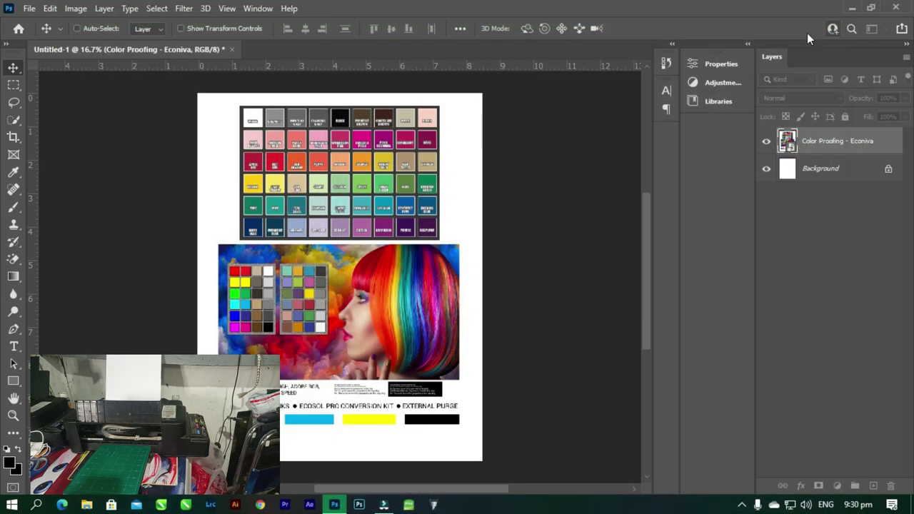
left_click(895, 7)
left_click(466, 197)
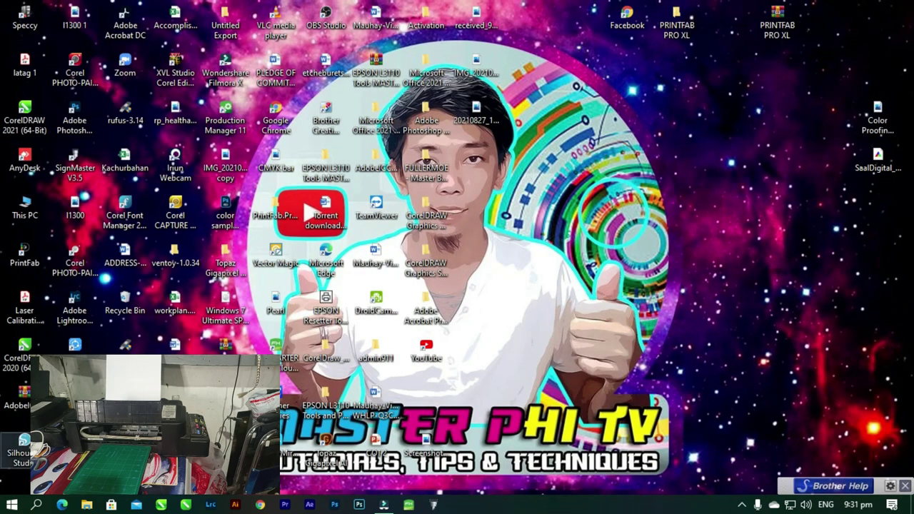
double_click(24, 446)
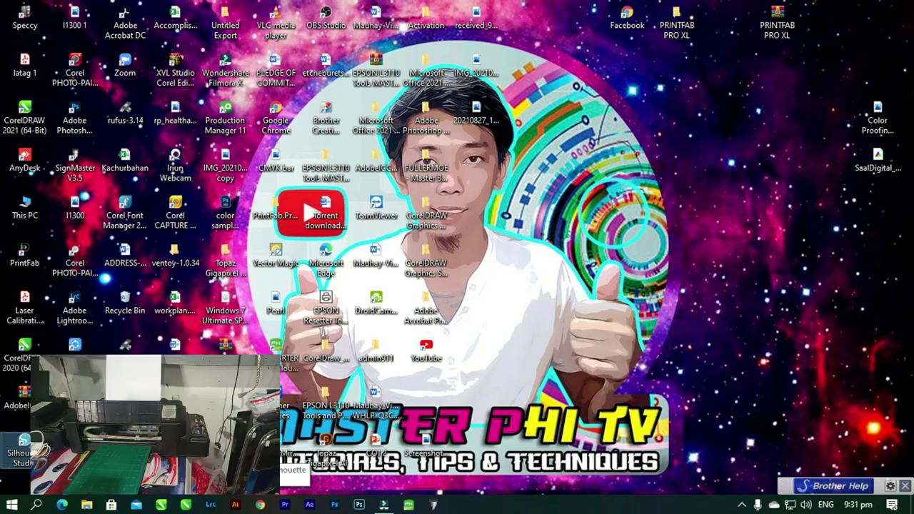
double_click(24, 446)
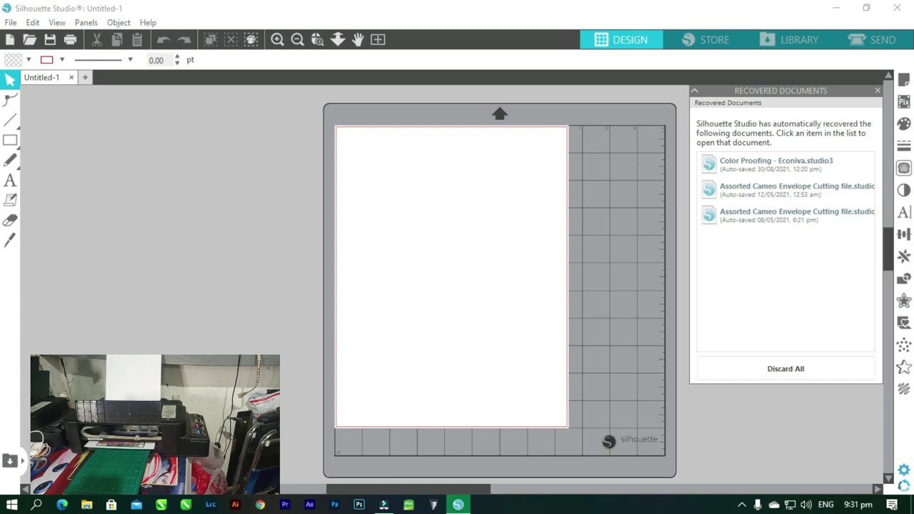
Open Color Proofing - Econiva.jpg from Silhouette Studio's recent files.
left_click(279, 271)
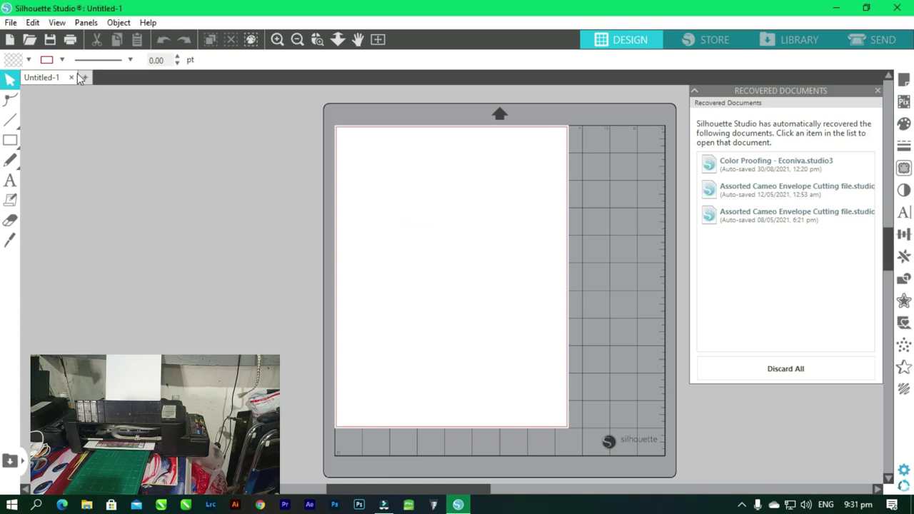
left_click(11, 22)
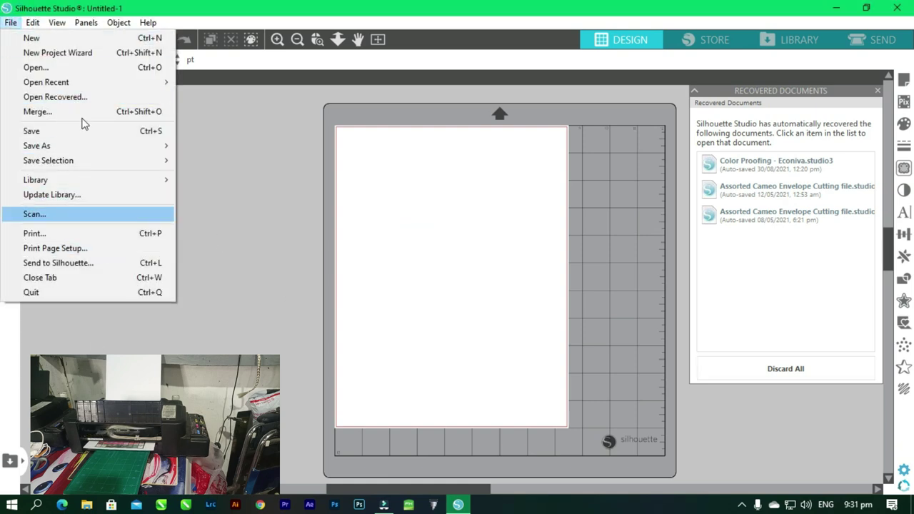
mouse_move(47, 82)
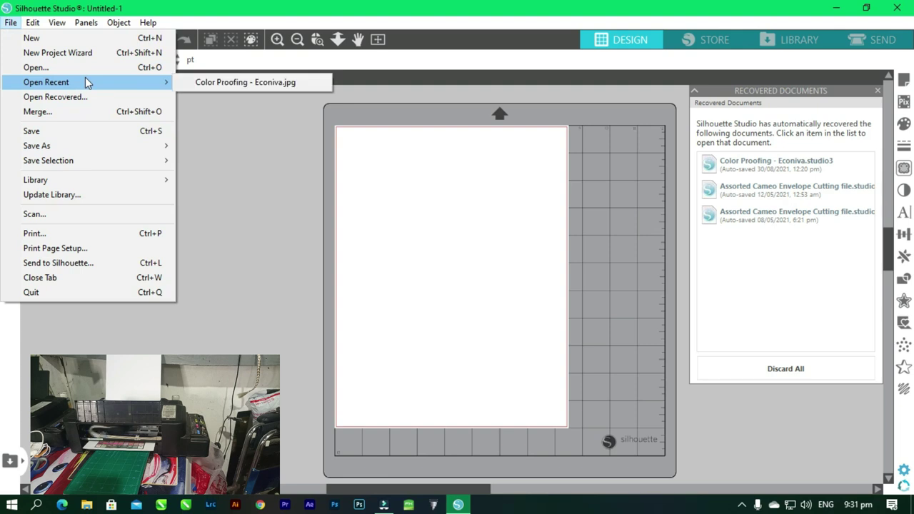
left_click(276, 81)
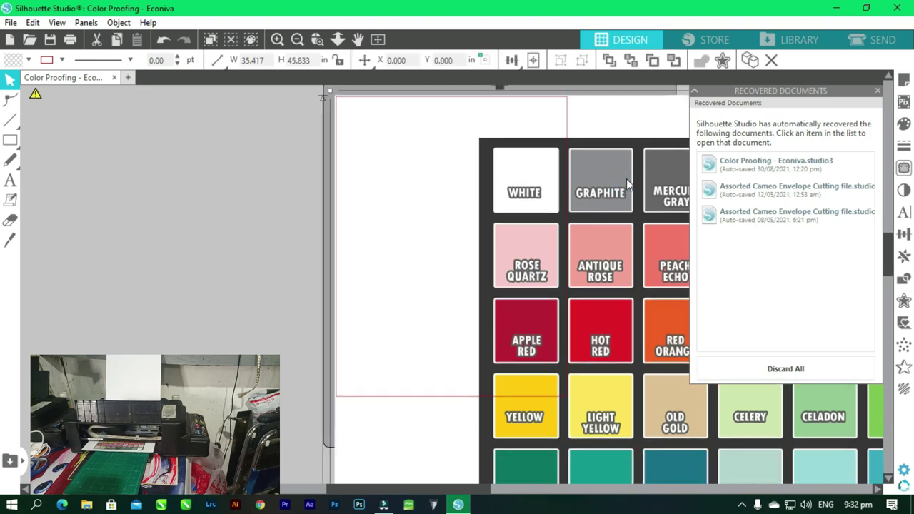
Lock the aspect ratio and resize the chart to 8.5 in wide, 11 in tall.
left_click(338, 60)
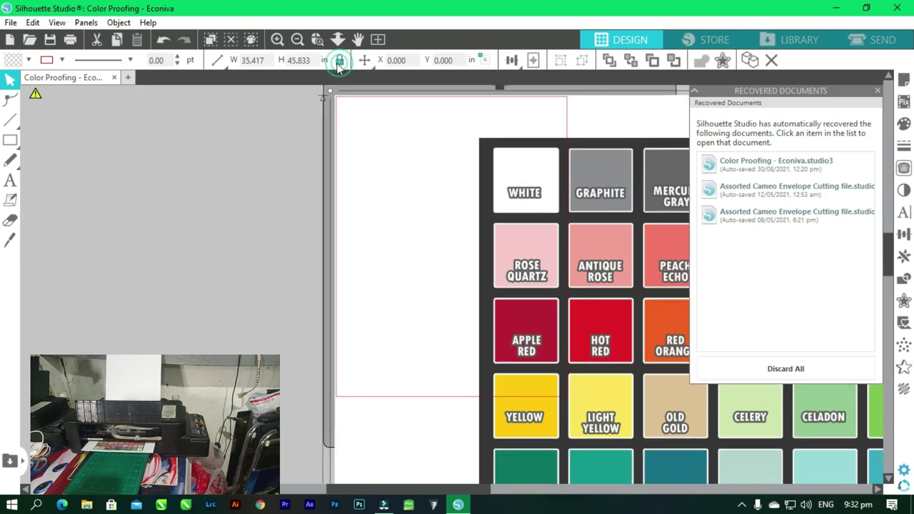
left_click(270, 62)
left_click_drag(270, 62, 240, 62)
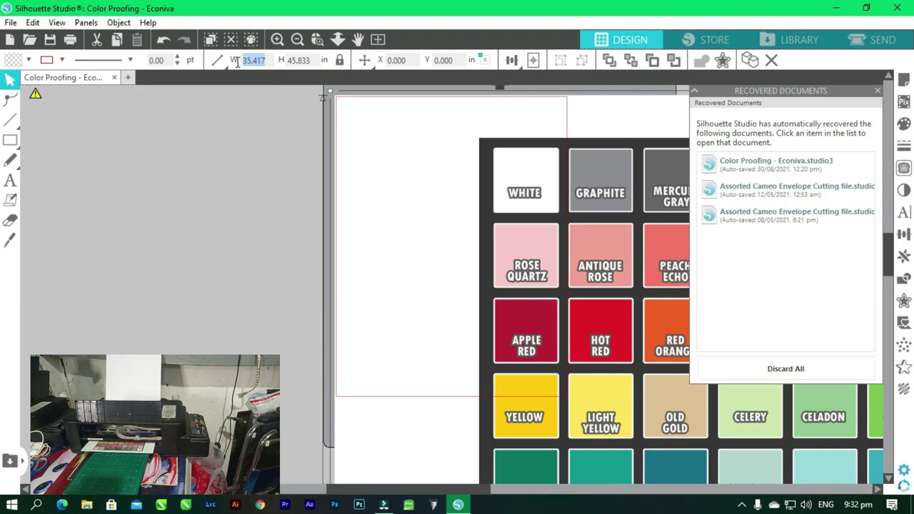
left_click(238, 62)
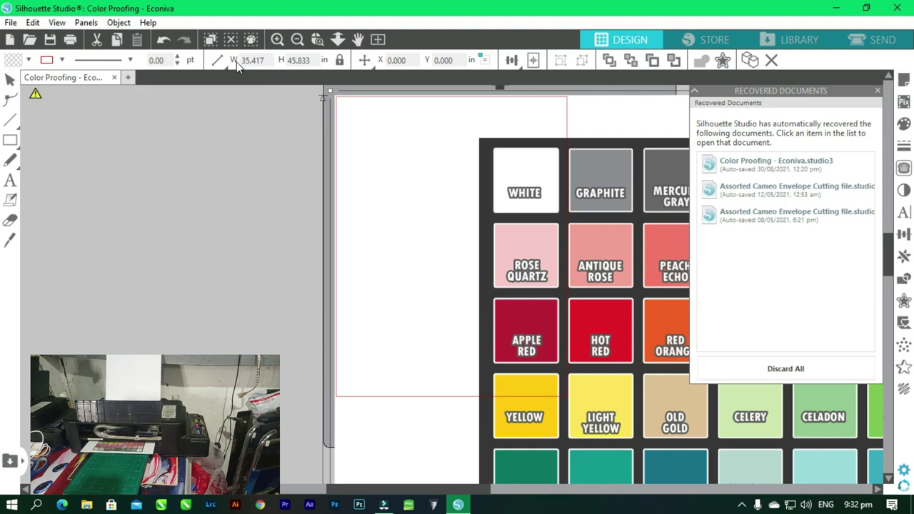
left_click_drag(266, 61, 242, 62)
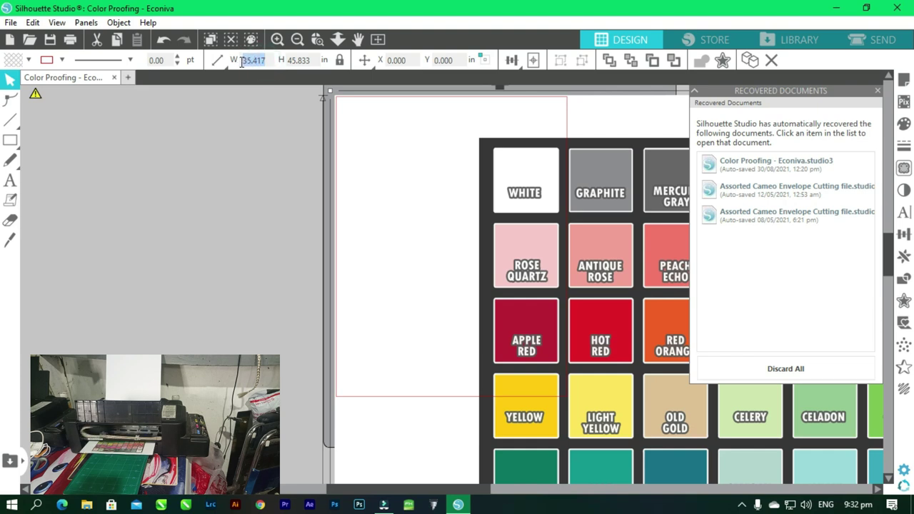
key("BackSpace")
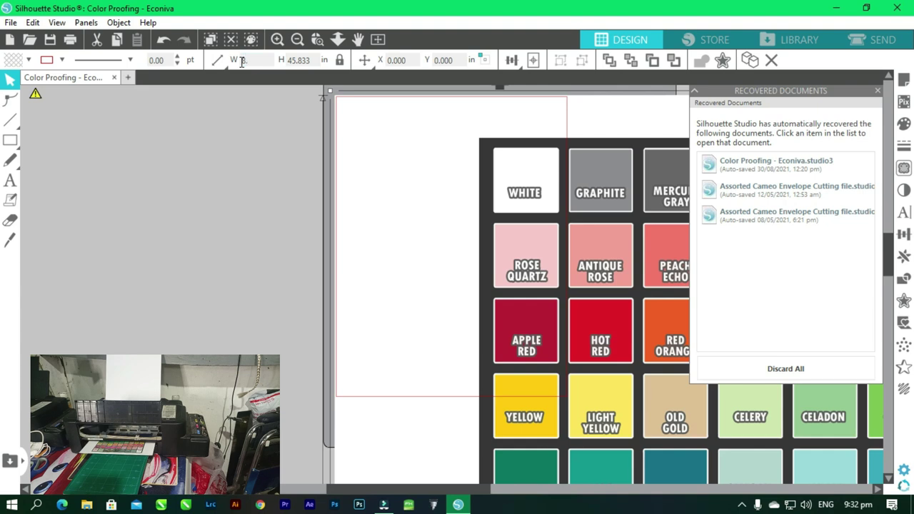
type("8.5")
key("Return")
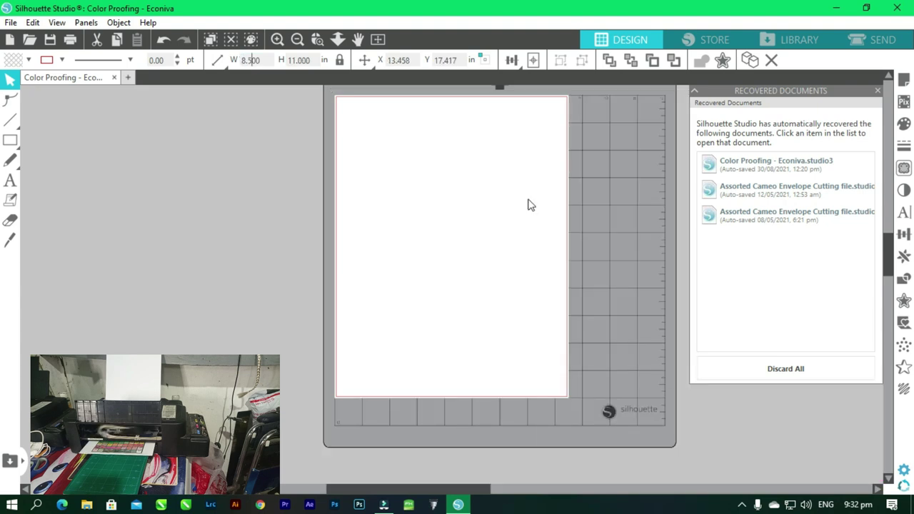
Move the chart onto the page, aligned to the page's top-left corner.
scroll(531, 205, "down", 2)
scroll(531, 198, "right", 2)
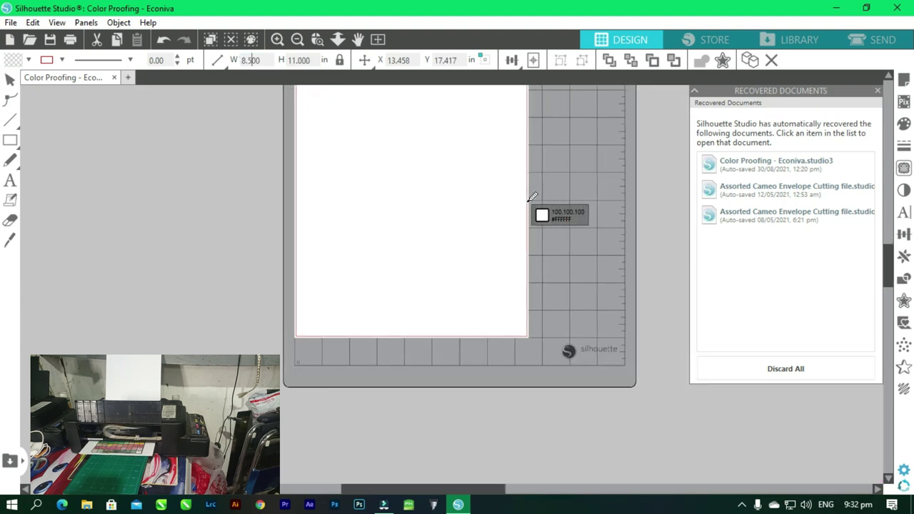
scroll(532, 200, "down", 2)
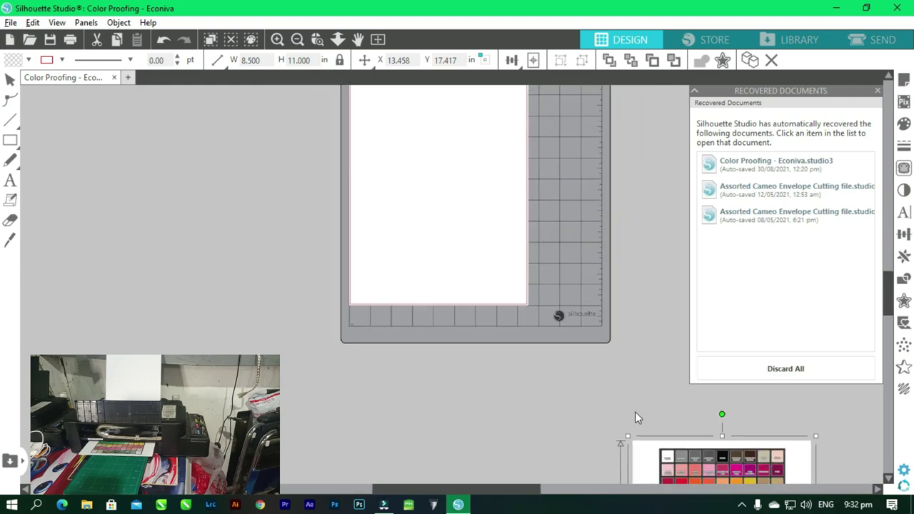
left_click_drag(719, 484, 469, 193)
scroll(469, 134, "down", 3)
scroll(469, 134, "up", 2)
scroll(485, 179, "up", 3)
left_click_drag(511, 272, 475, 247)
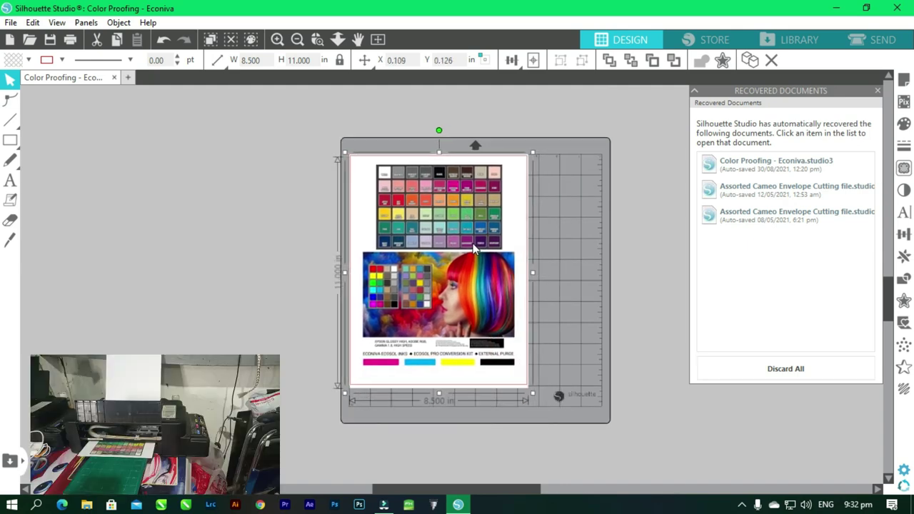
left_click_drag(474, 247, 474, 244)
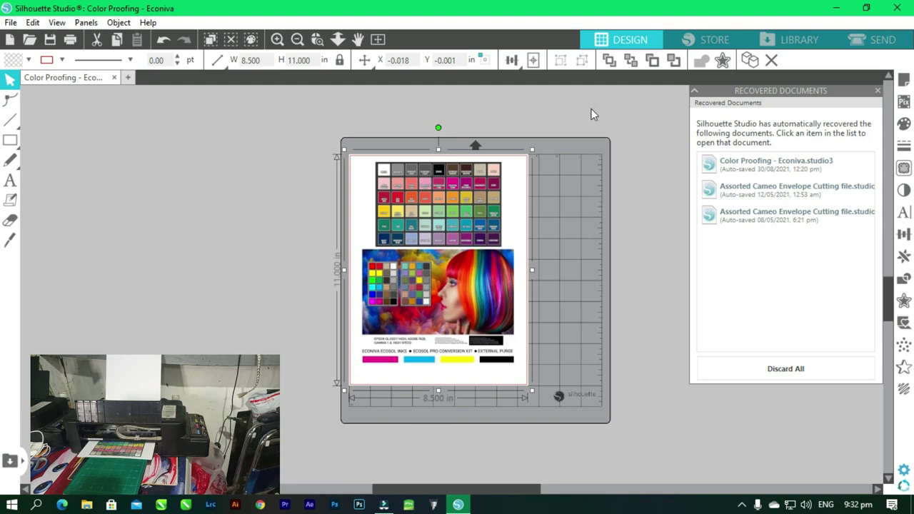
Turn on registration marks in Page Setup, leaving the inset at its 0.394 minimum.
left_click(907, 85)
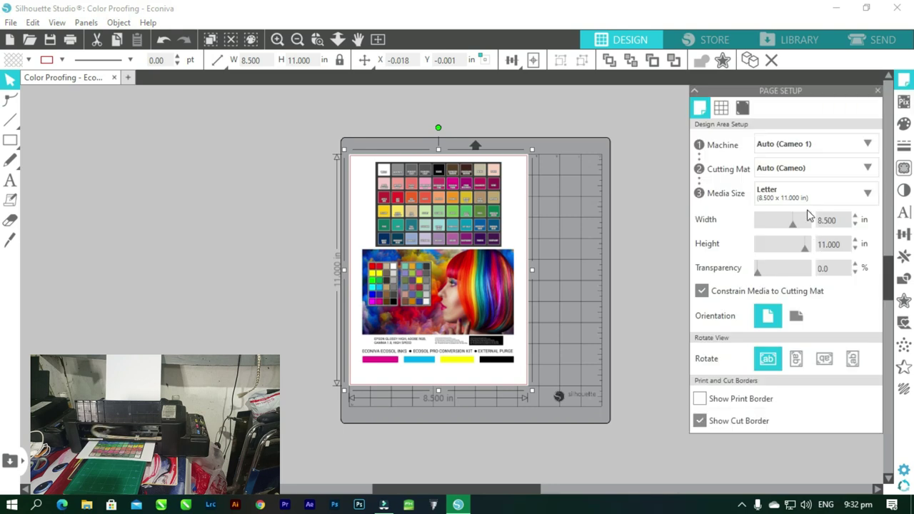
left_click(720, 108)
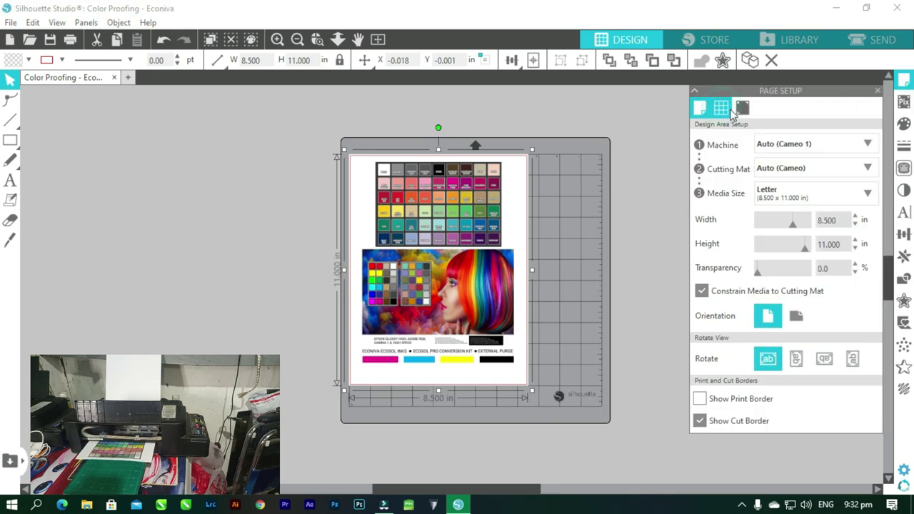
left_click(743, 108)
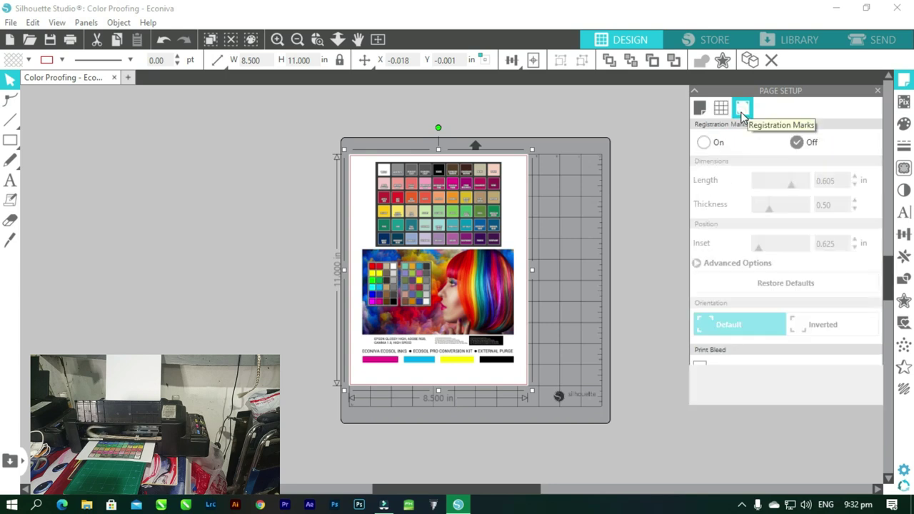
left_click(704, 143)
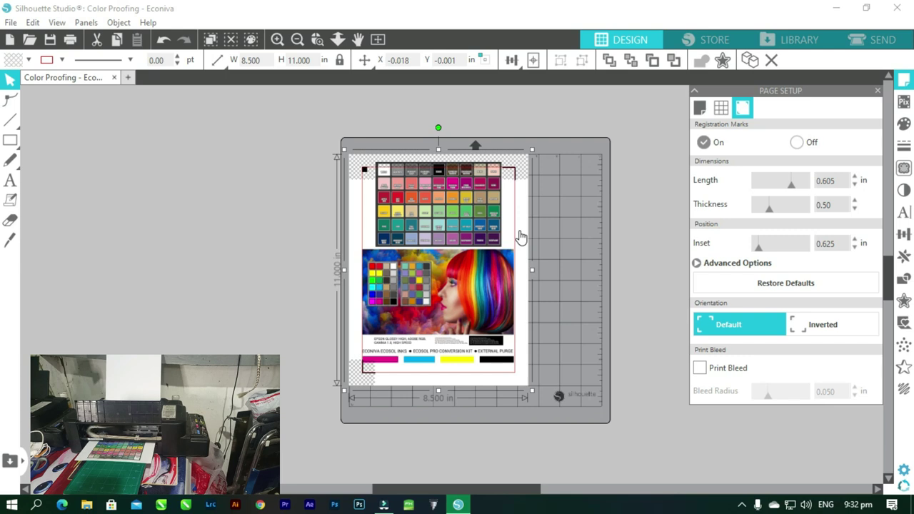
left_click(854, 240)
left_click(854, 247)
left_click(855, 248)
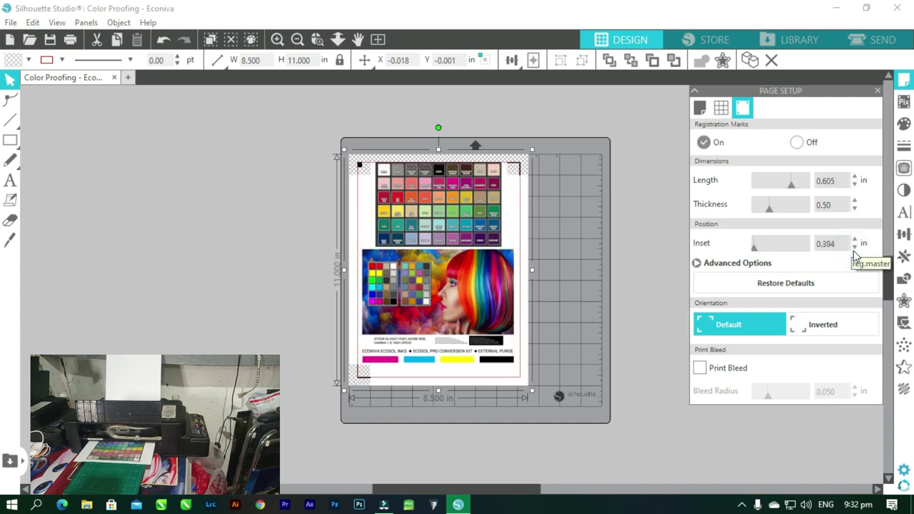
left_click(854, 248)
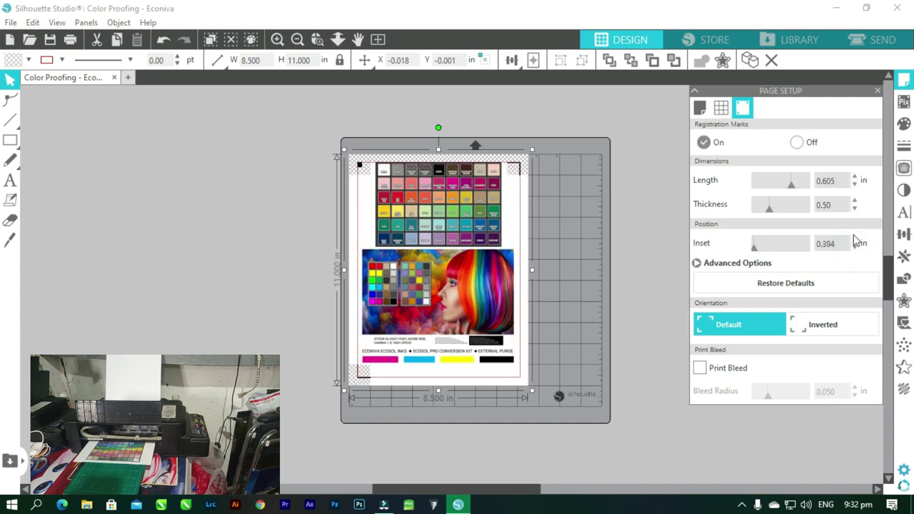
Shorten the registration marks to 0.525 with 0.50 thickness, then preview the selected chart.
left_click(855, 188)
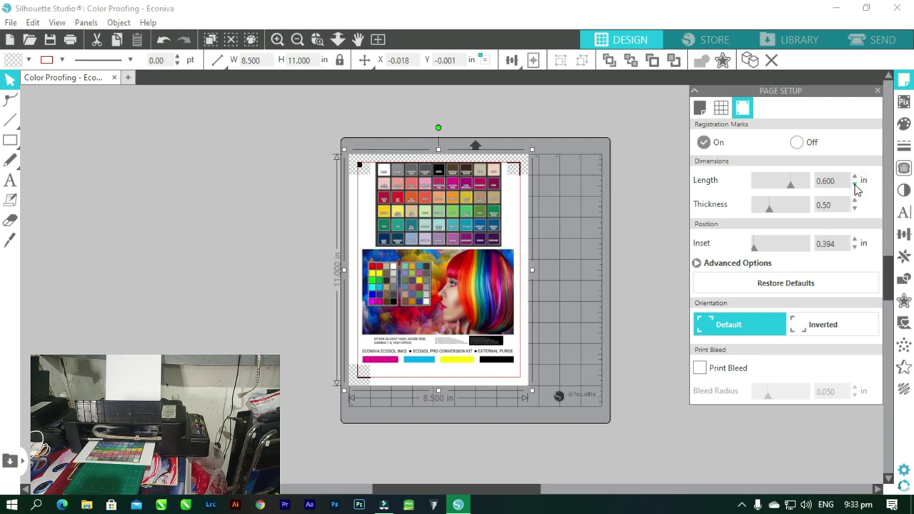
left_click(855, 187)
left_click(855, 187)
left_click(855, 186)
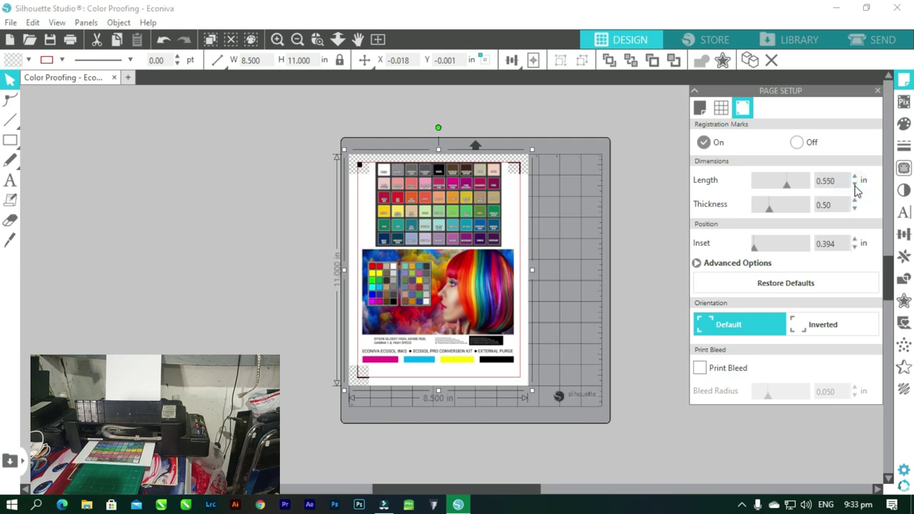
left_click(855, 186)
left_click(855, 187)
left_click(855, 186)
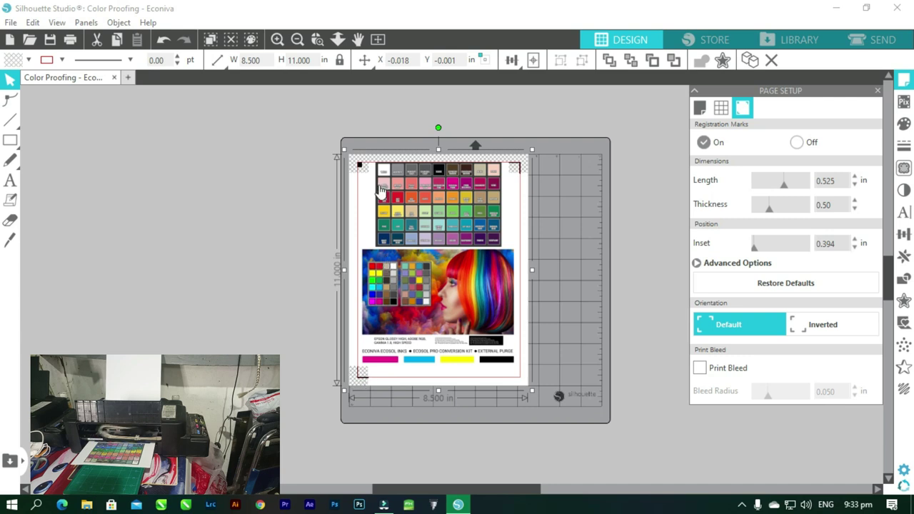
left_click(854, 201)
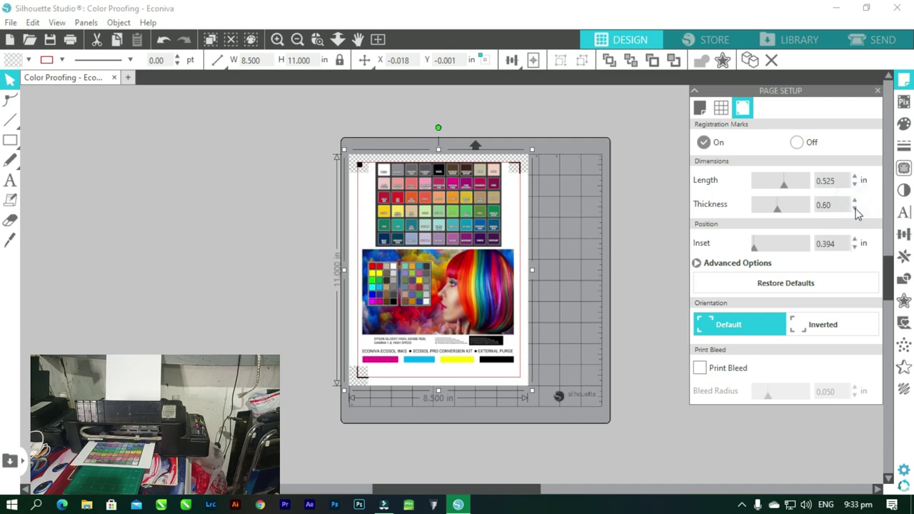
left_click(855, 209)
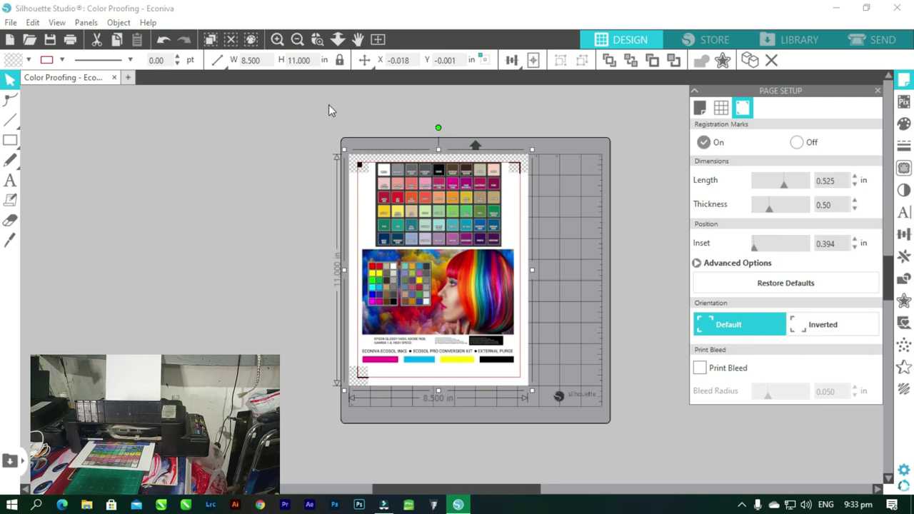
left_click_drag(286, 95, 597, 435)
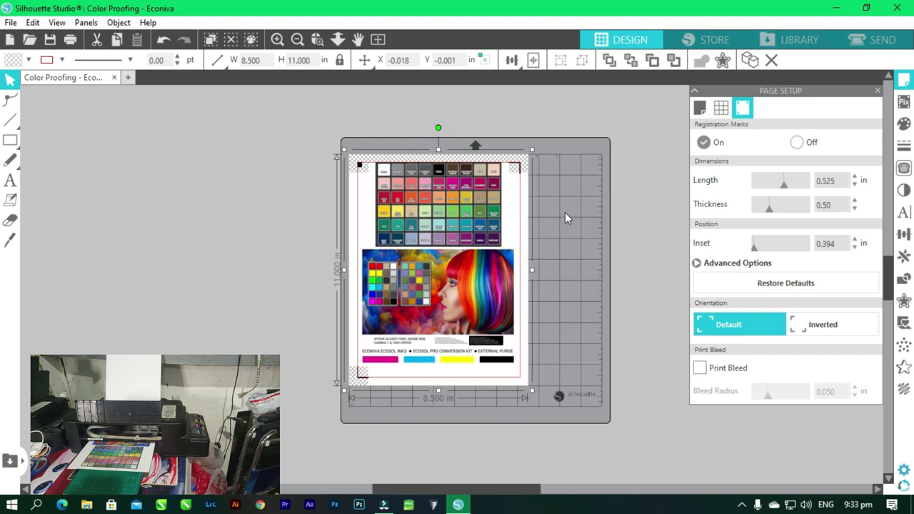
key("f")
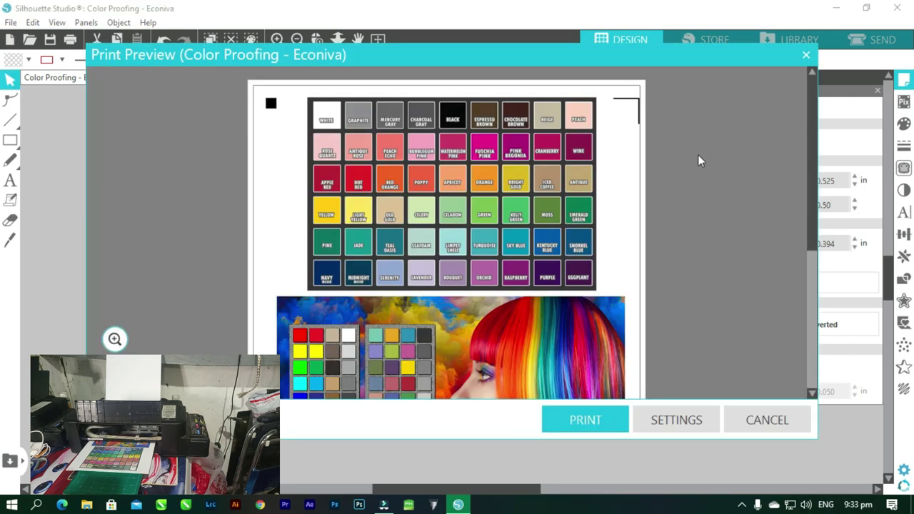
Cancel the preview and raise the registration mark inset from 0.394 to 0.519 in.
scroll(497, 152, "down", 3)
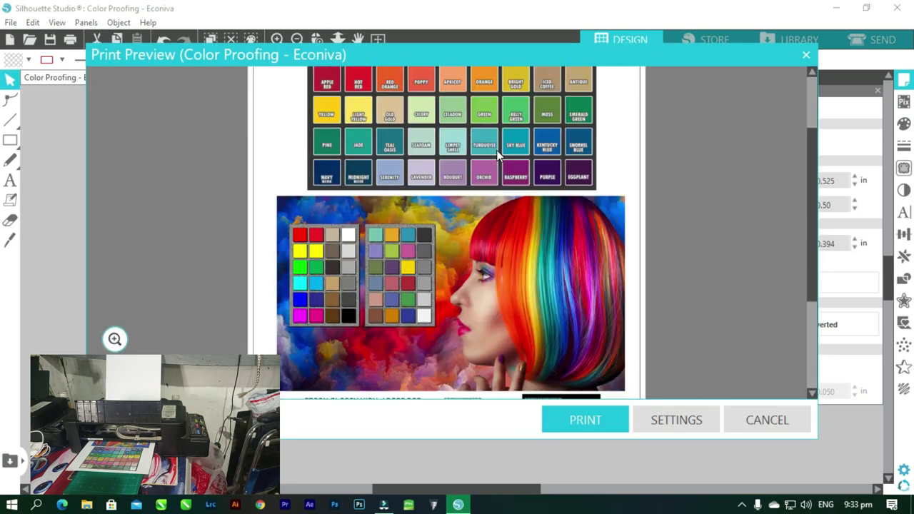
scroll(497, 151, "down", 4)
scroll(498, 153, "up", 6)
scroll(498, 150, "up", 1)
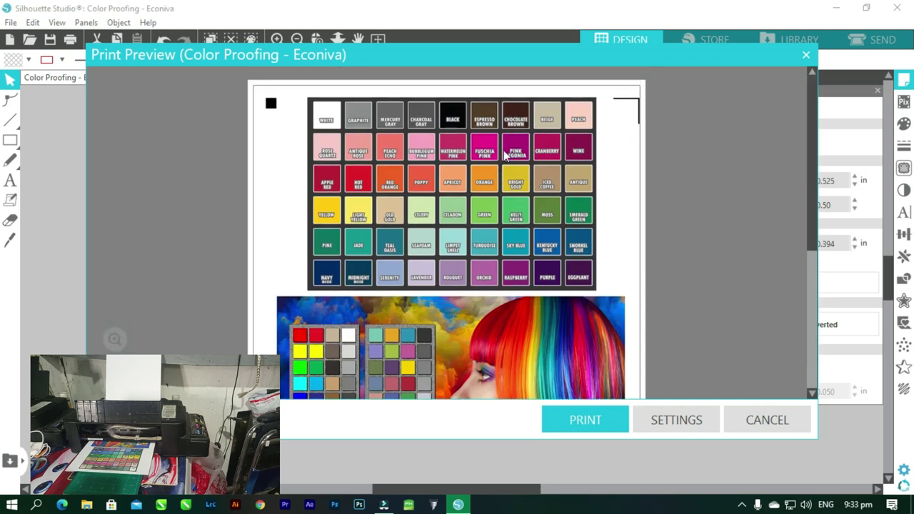
left_click(765, 420)
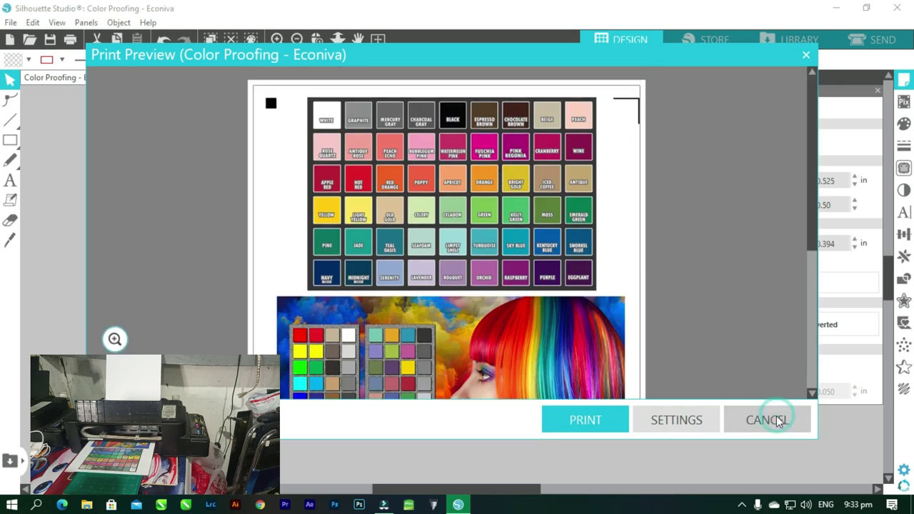
left_click(517, 165)
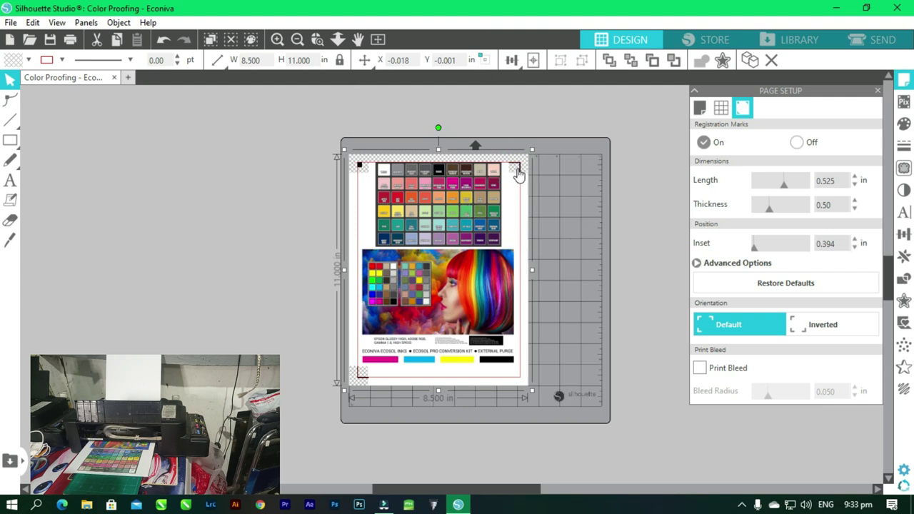
left_click(855, 245)
left_click(855, 241)
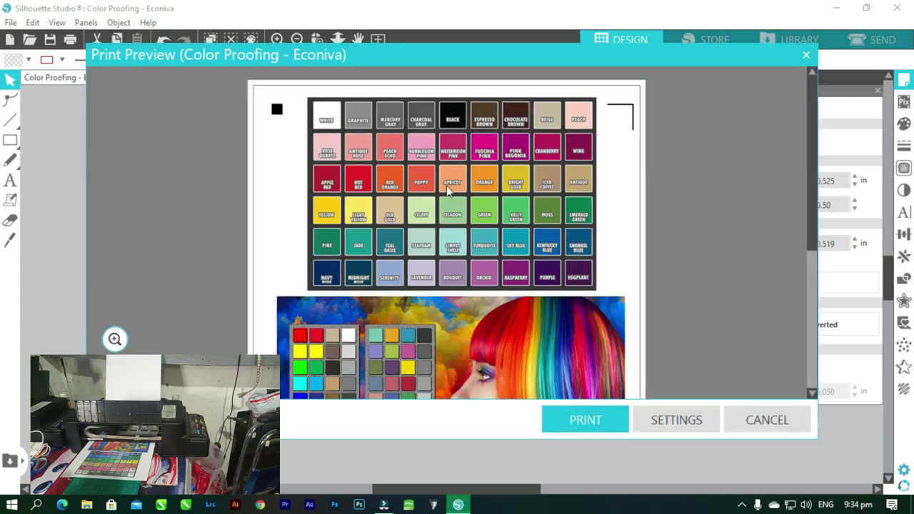
scroll(435, 185, "down", 3)
Set the print paper size to Letter 8 1/2 x 11 in.
scroll(673, 398, "up", 2)
left_click(696, 422)
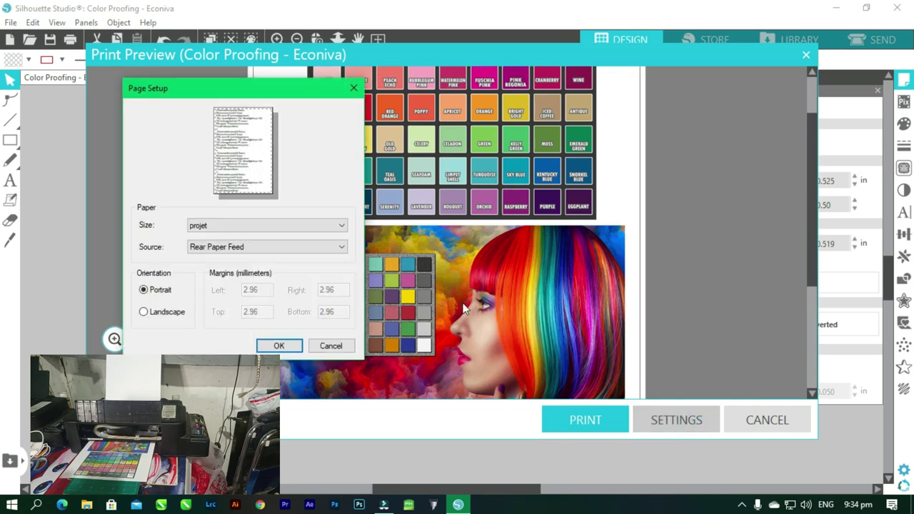
left_click(314, 228)
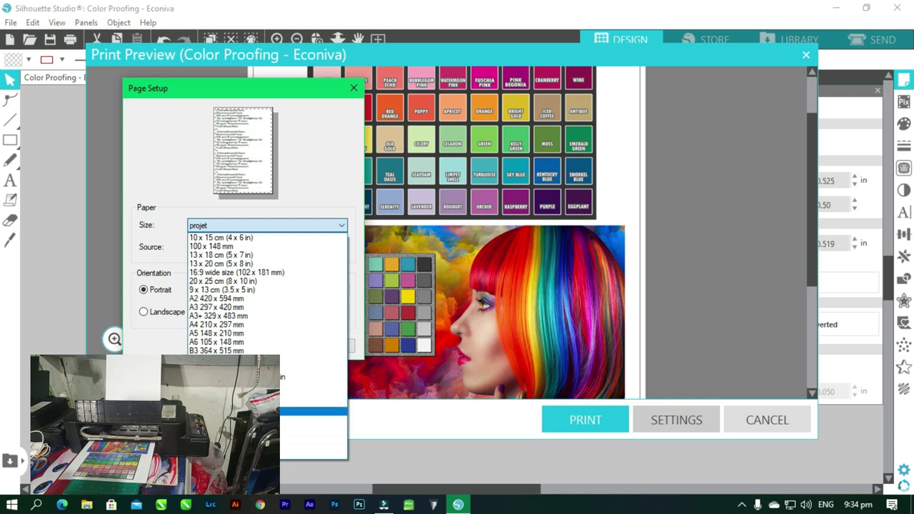
left_click(300, 412)
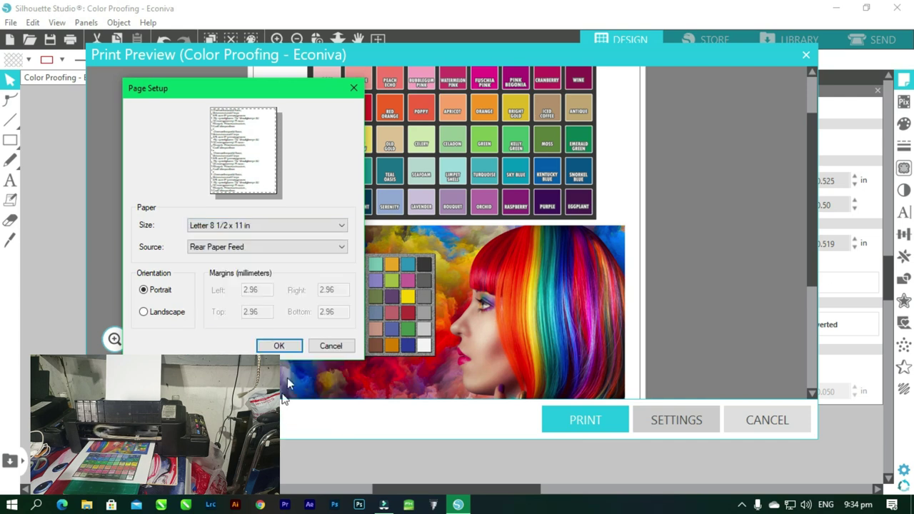
left_click(280, 346)
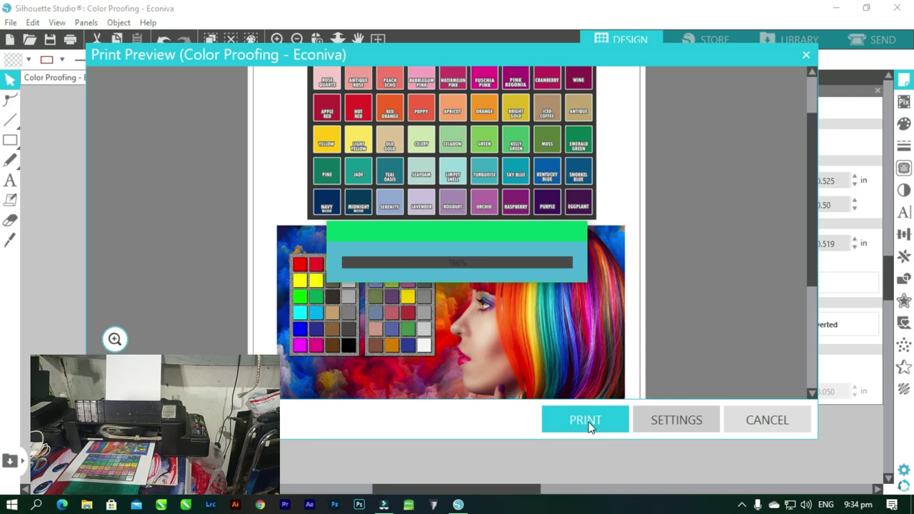
Print the chart to Epson_L120 (PrintFab)Pigment, dismissing the PrintFab license warning.
left_click(589, 425)
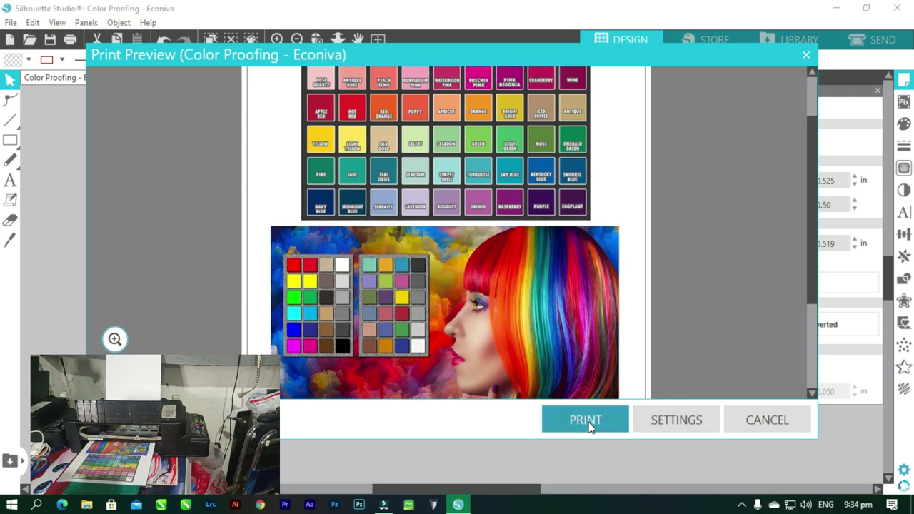
left_click(587, 422)
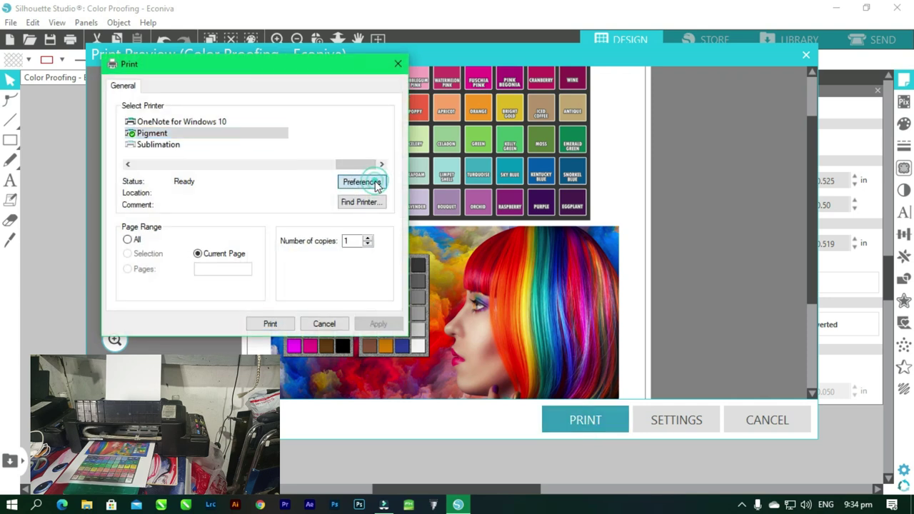
left_click(377, 183)
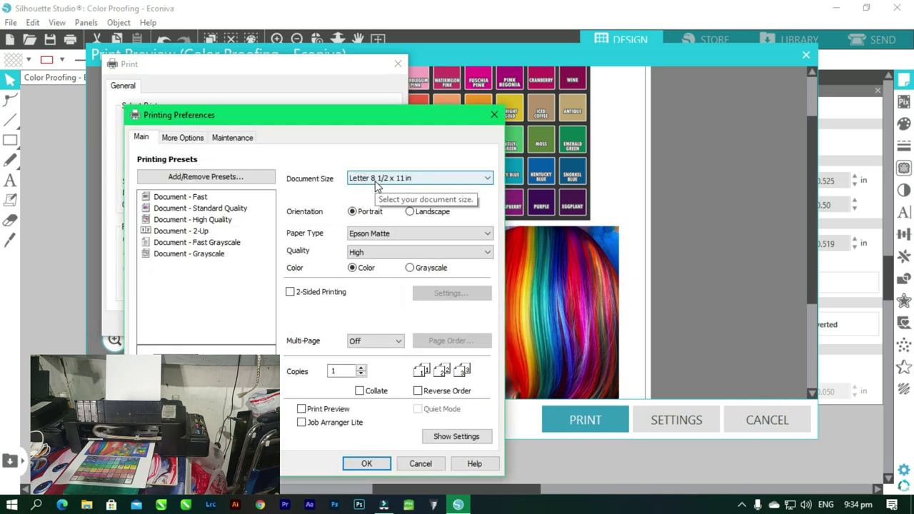
left_click(493, 114)
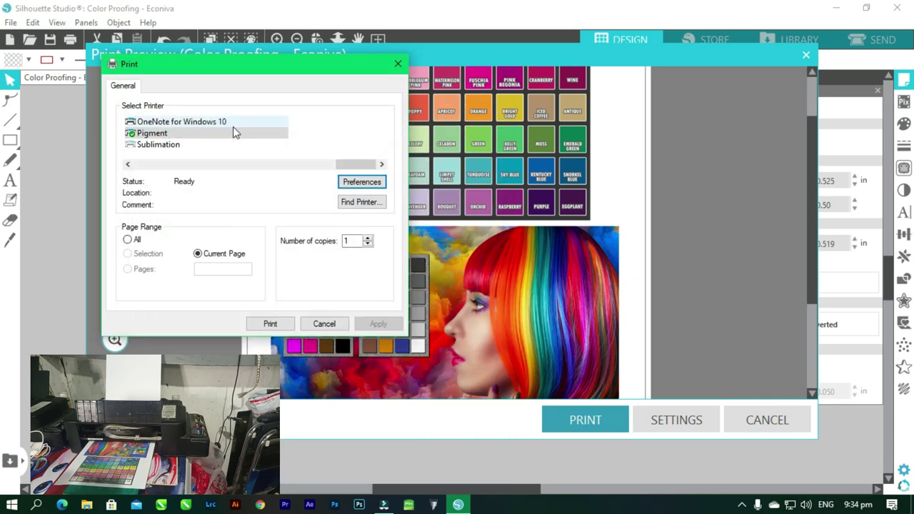
scroll(233, 126, "left", 5)
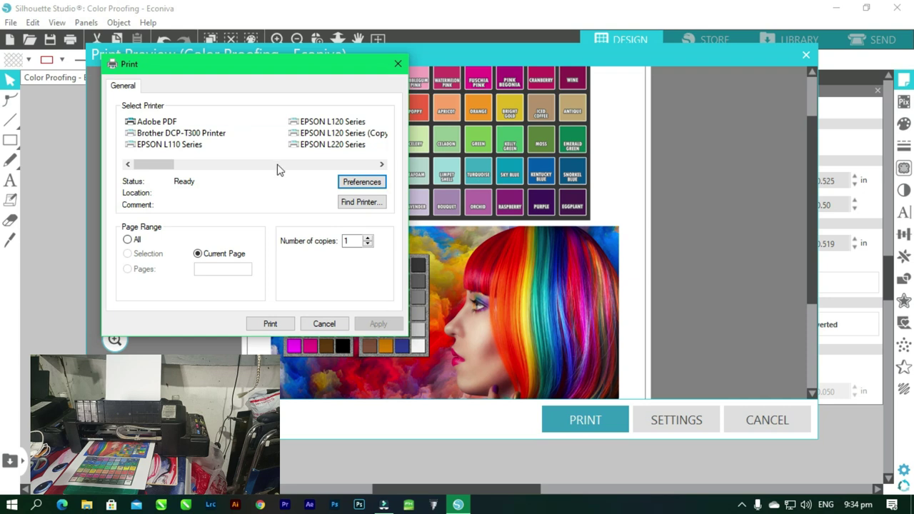
left_click(382, 165)
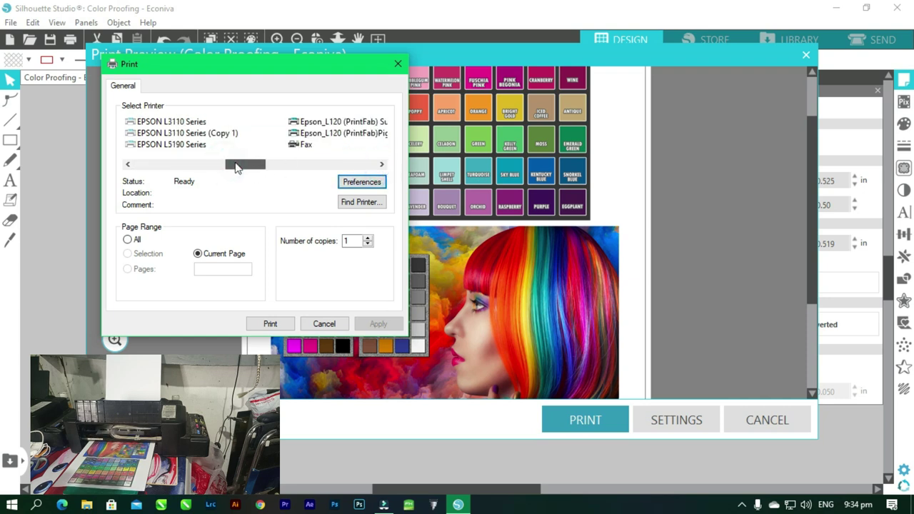
left_click(382, 165)
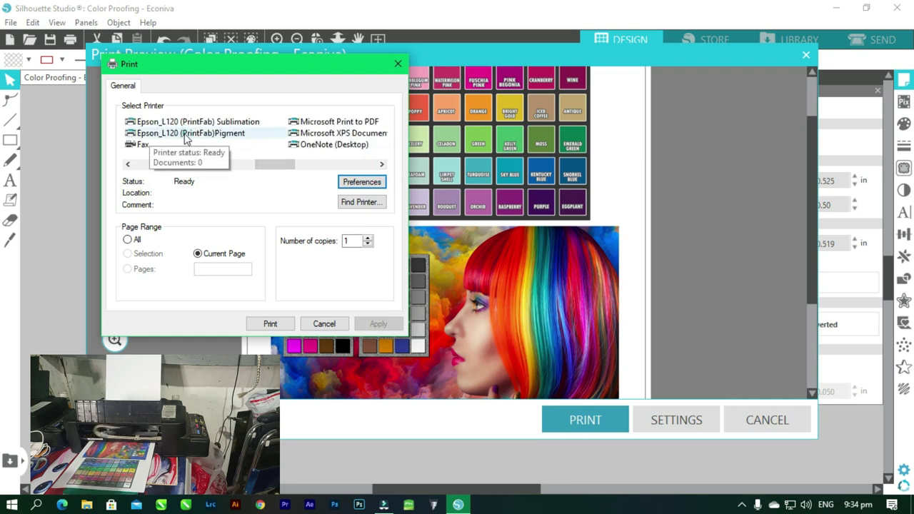
double_click(185, 134)
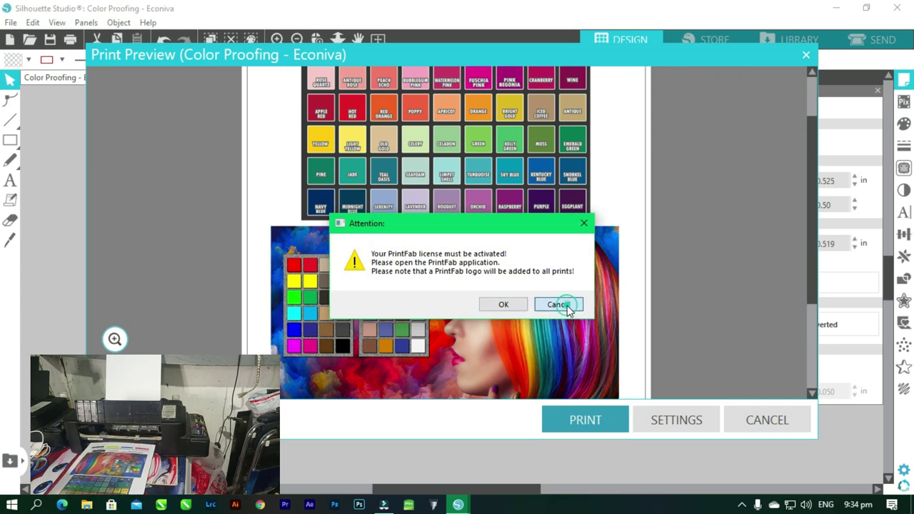
left_click(558, 304)
left_click(586, 420)
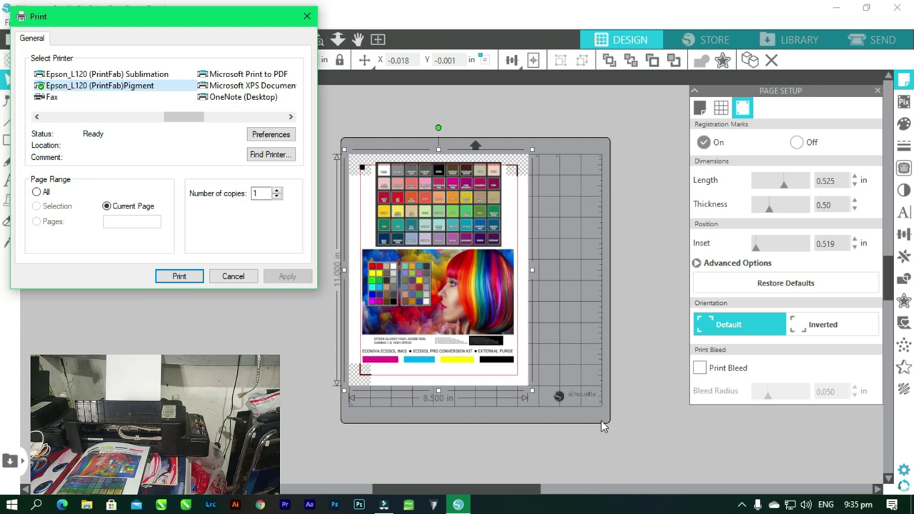
Set PrintFab to 5 - 1440dpi, CMYK Proof, No Correction intent and USA colour space.
left_click(269, 135)
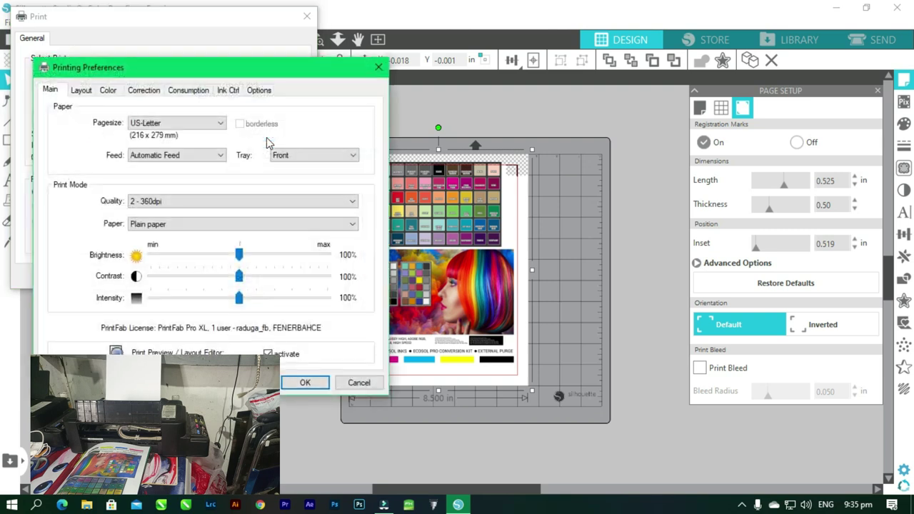
left_click(179, 201)
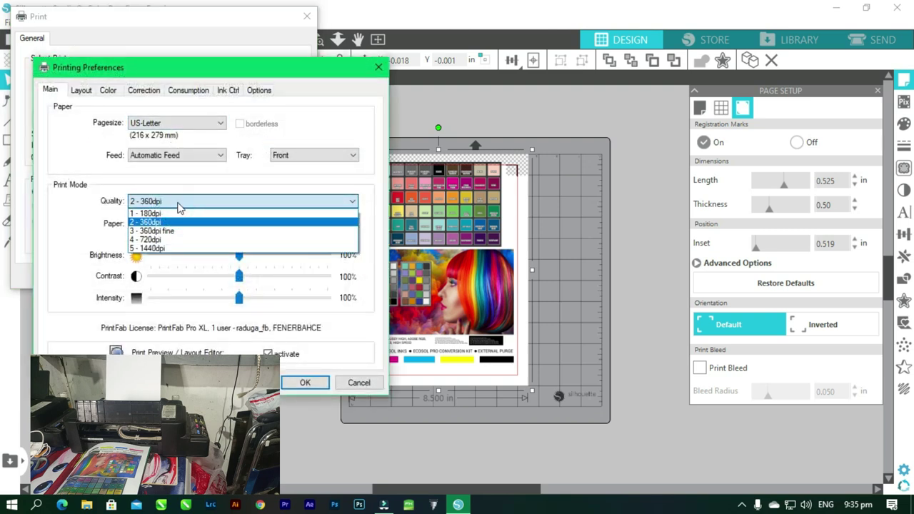
left_click(198, 249)
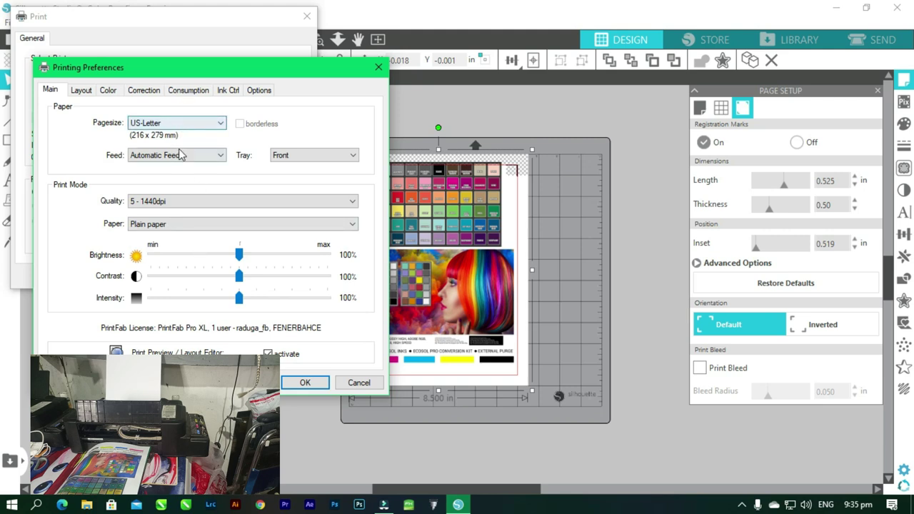
left_click(83, 90)
left_click(107, 90)
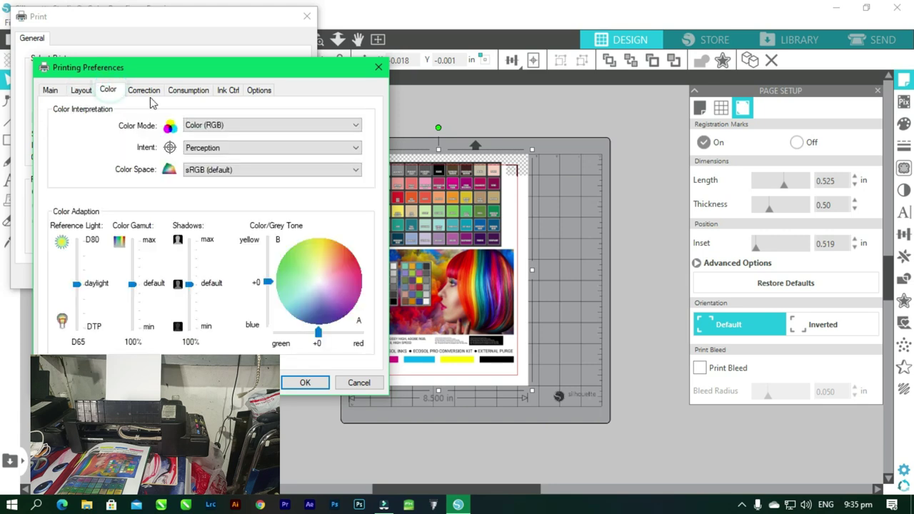
left_click(236, 125)
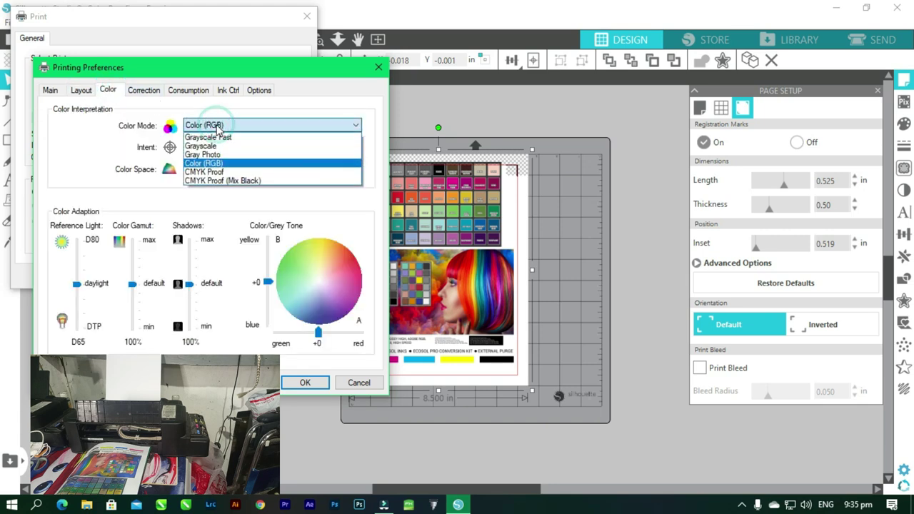
left_click(215, 172)
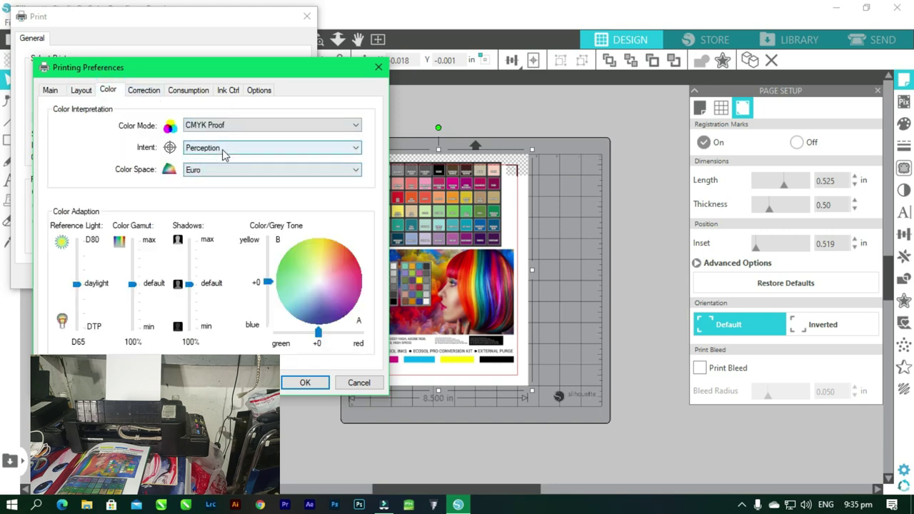
left_click(224, 148)
left_click(224, 160)
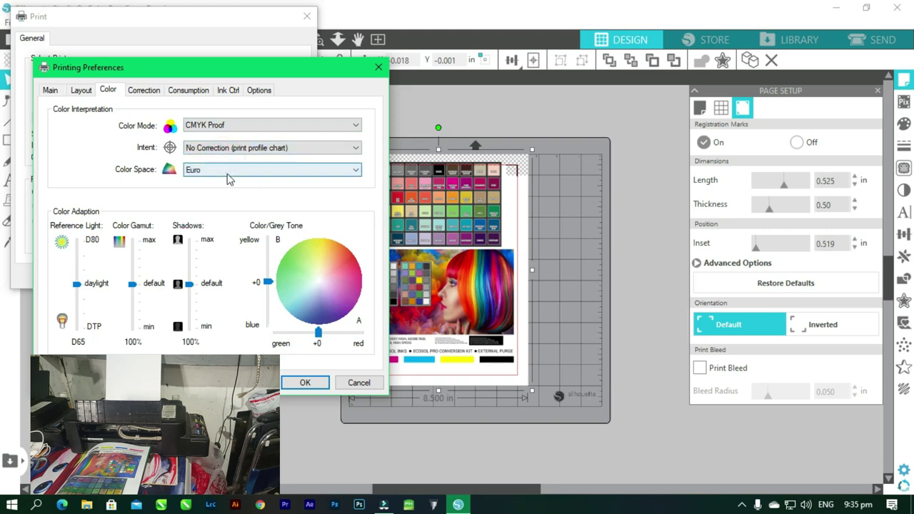
left_click(224, 191)
Review the remaining PrintFab tabs, confirm the preferences, apply them and print the chart.
left_click(144, 90)
left_click(187, 91)
left_click(229, 90)
left_click(258, 90)
left_click(147, 90)
left_click(82, 90)
left_click(54, 90)
left_click(305, 383)
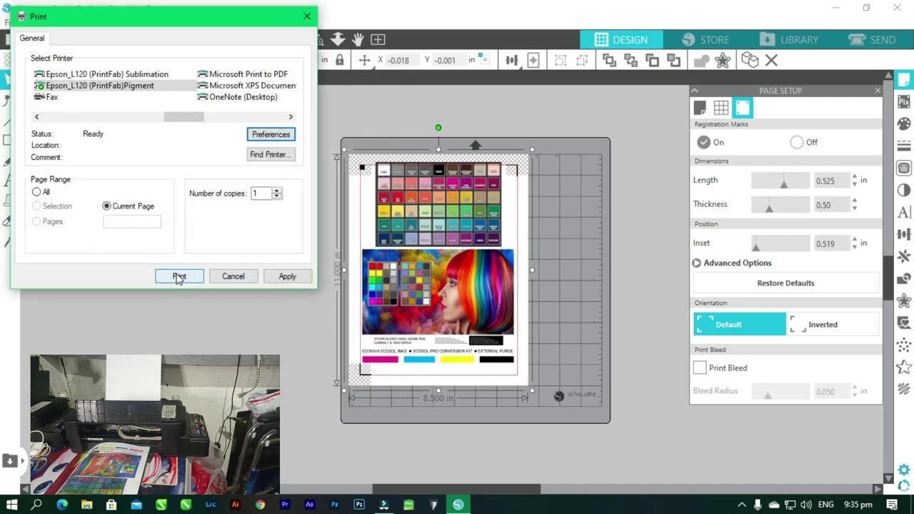
left_click(288, 278)
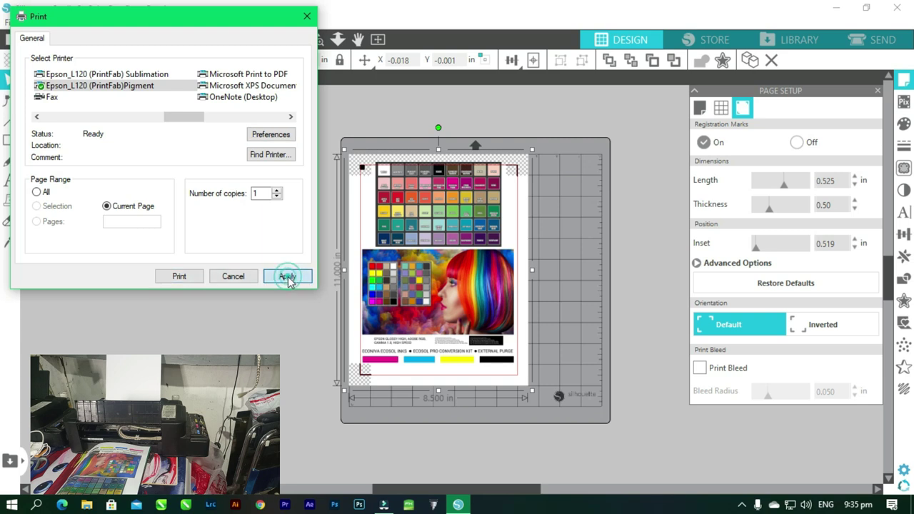
left_click(187, 277)
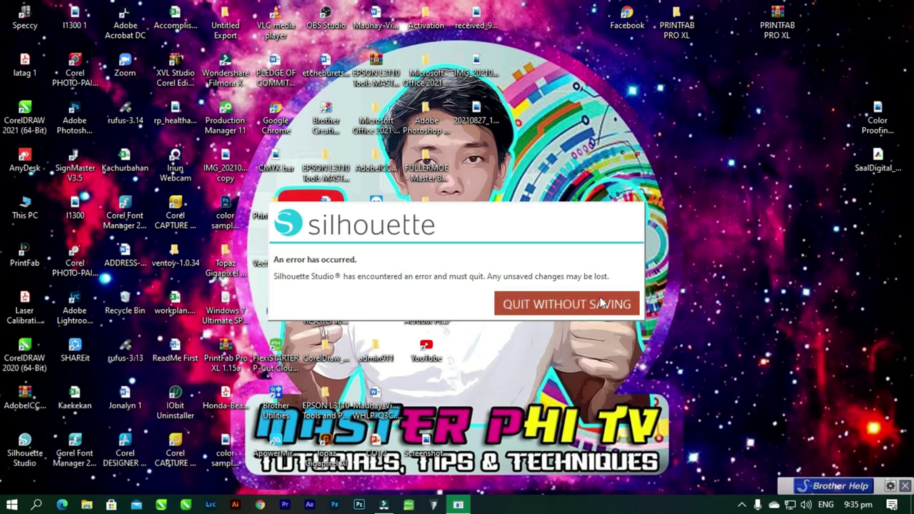
Quit the crashed Silhouette Studio, refresh the desktop, and relaunch Silhouette Studio from its icon.
left_click(584, 313)
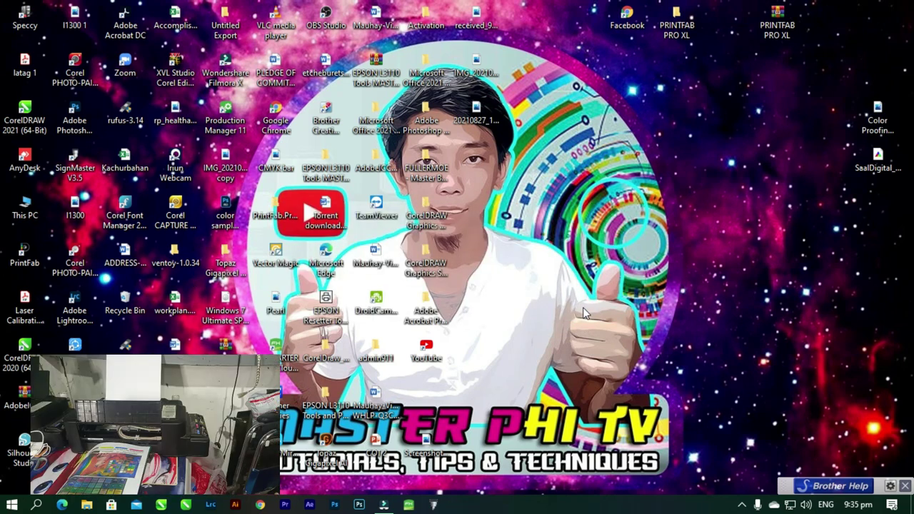
right_click(648, 228)
left_click(677, 289)
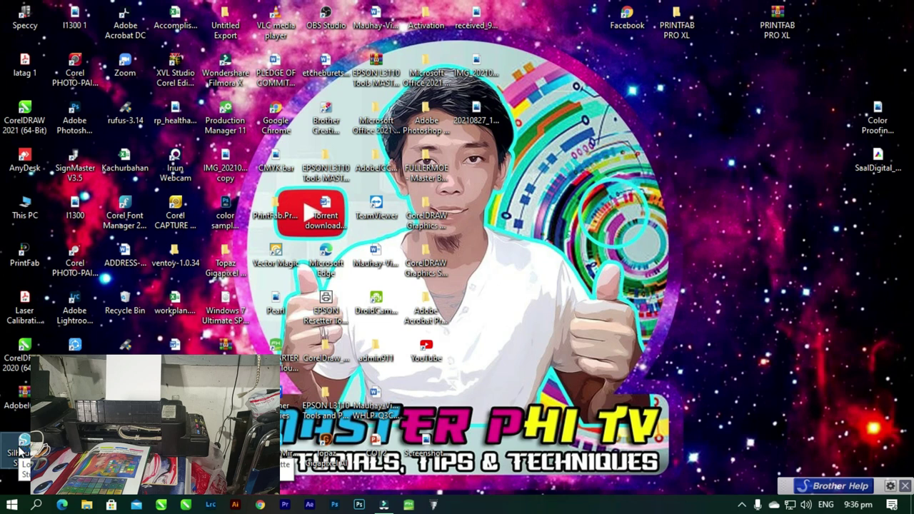
double_click(23, 447)
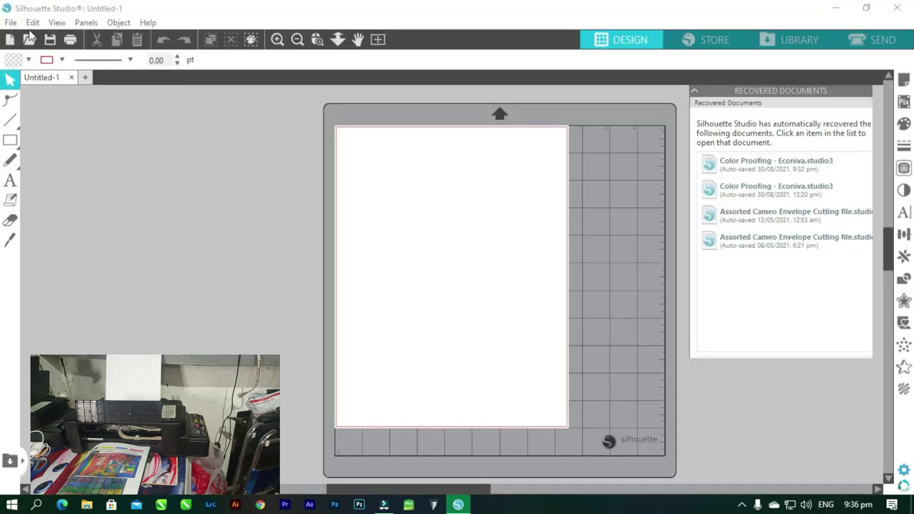
Reopen Color Proofing - Econiva from recent files and drag the 8.5 x 11 in chart onto the page.
left_click(12, 24)
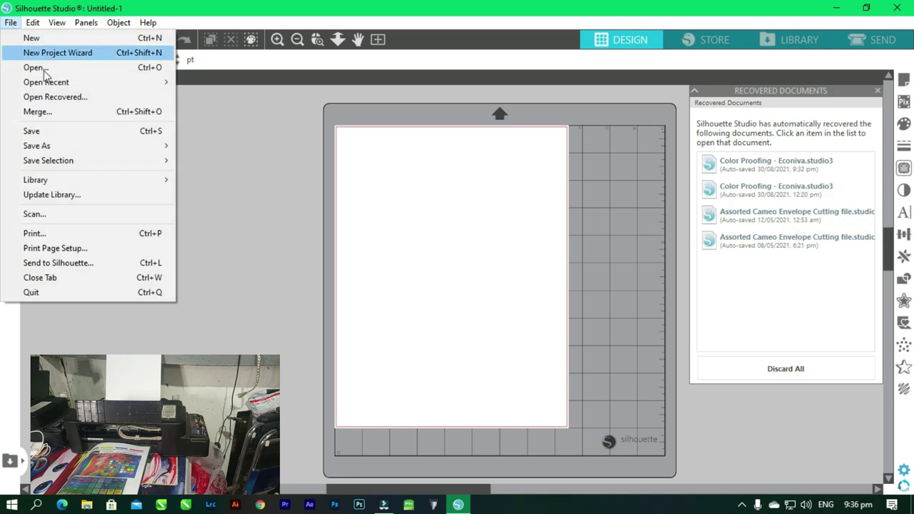
mouse_move(45, 82)
left_click(209, 86)
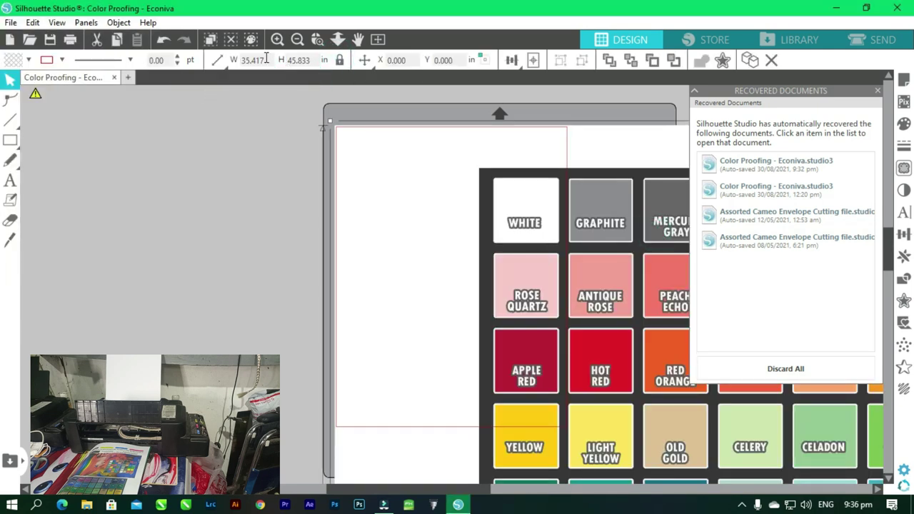
left_click(228, 61)
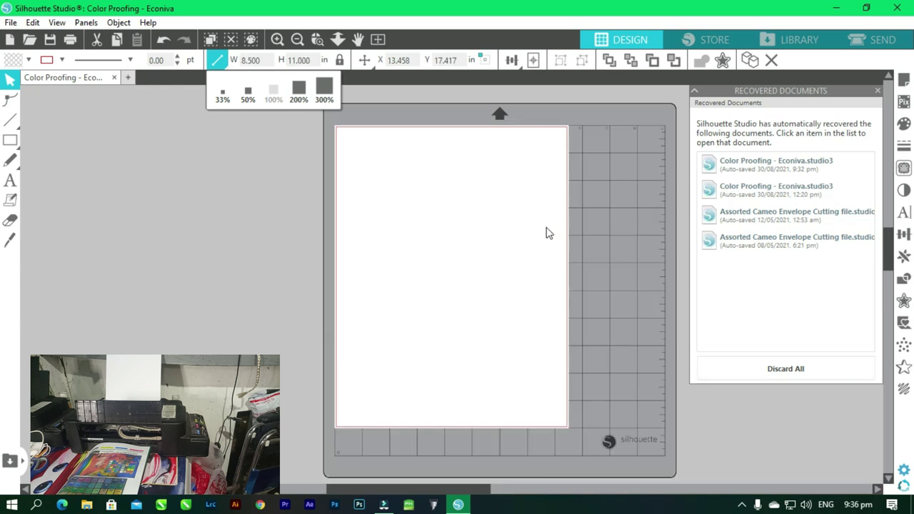
scroll(547, 233, "down", 1)
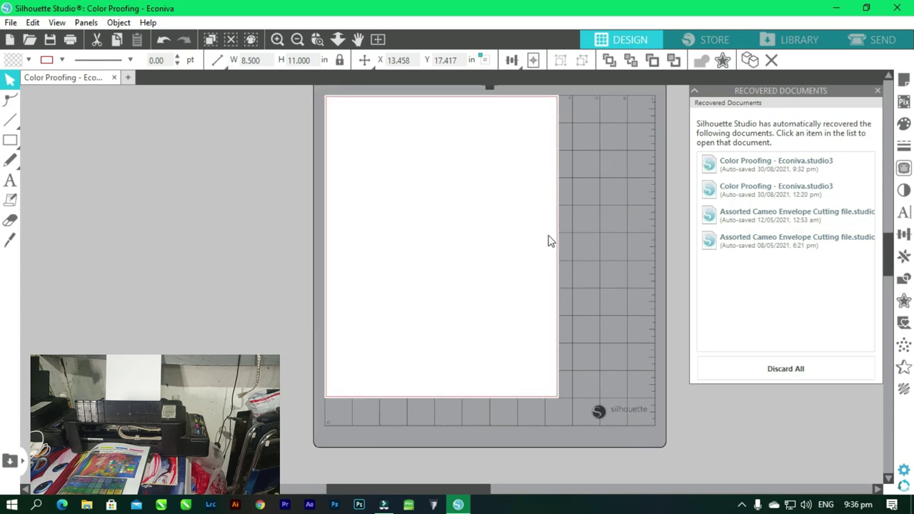
scroll(550, 239, "down", 3)
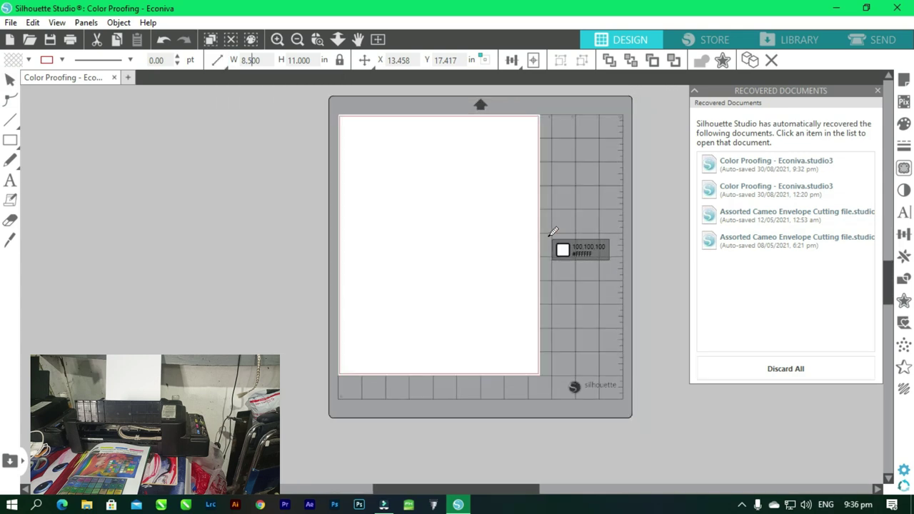
scroll(552, 232, "down", 2)
left_click(716, 473)
left_click_drag(716, 473, 479, 170)
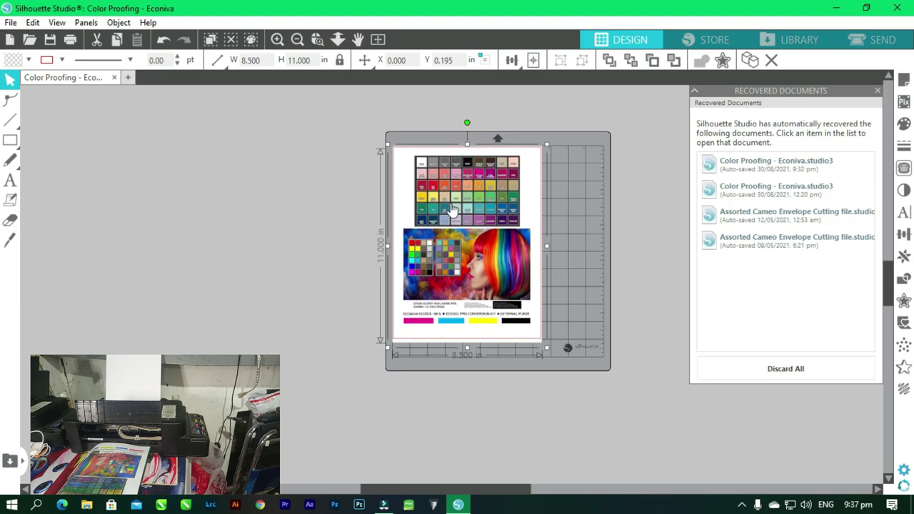
left_click(333, 108)
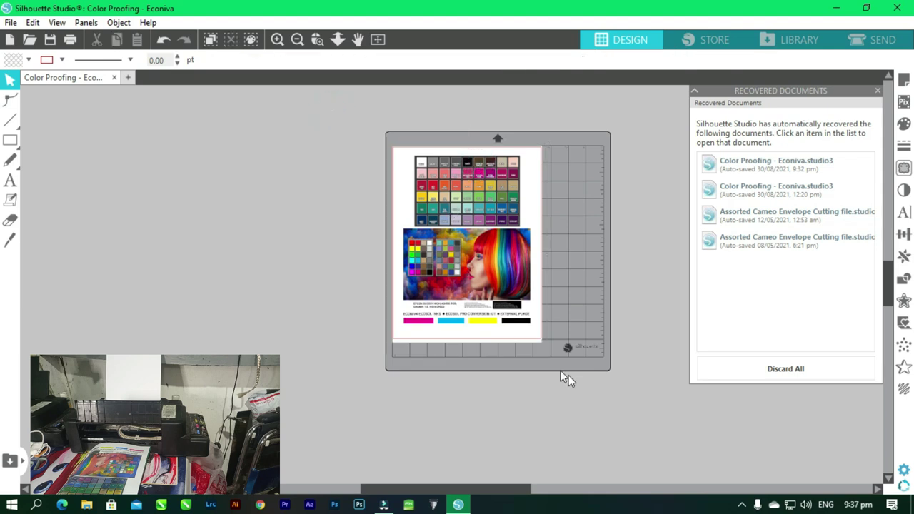
Turn on registration marks with a 0.394 in inset.
left_click(904, 79)
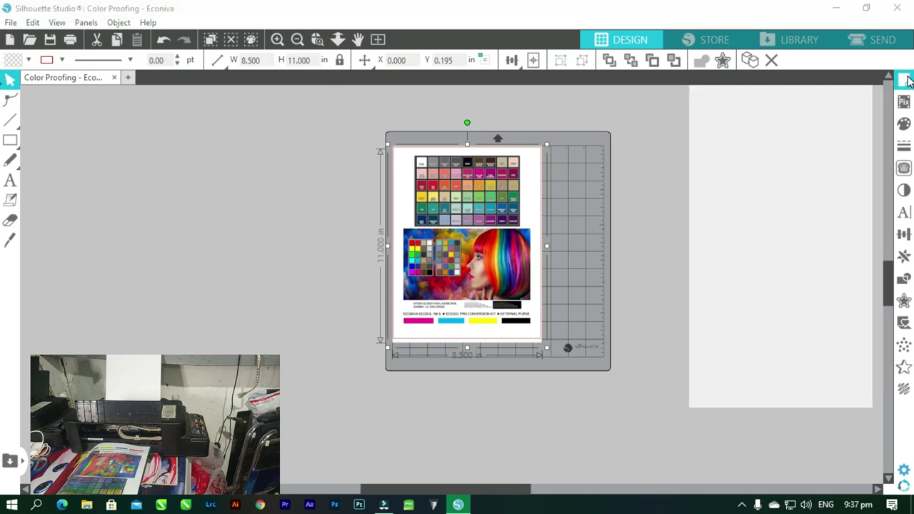
left_click(721, 109)
left_click(743, 109)
left_click(705, 143)
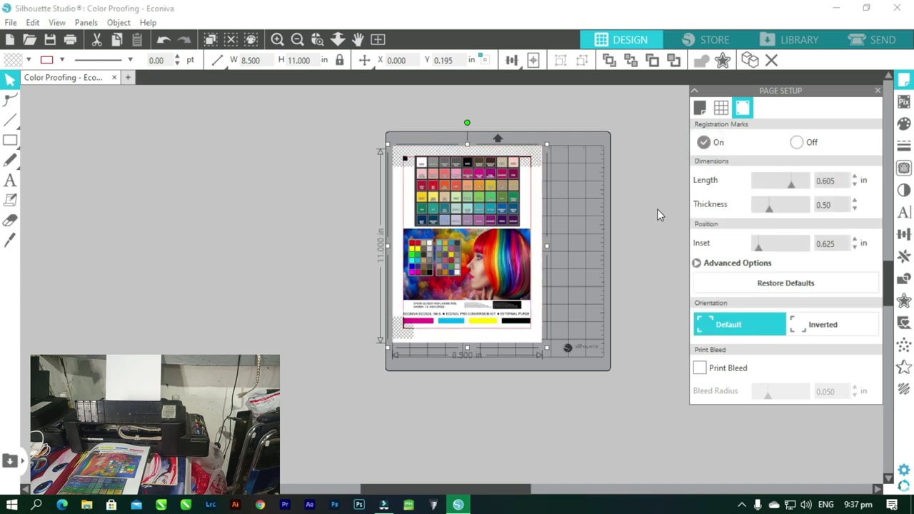
left_click(855, 246)
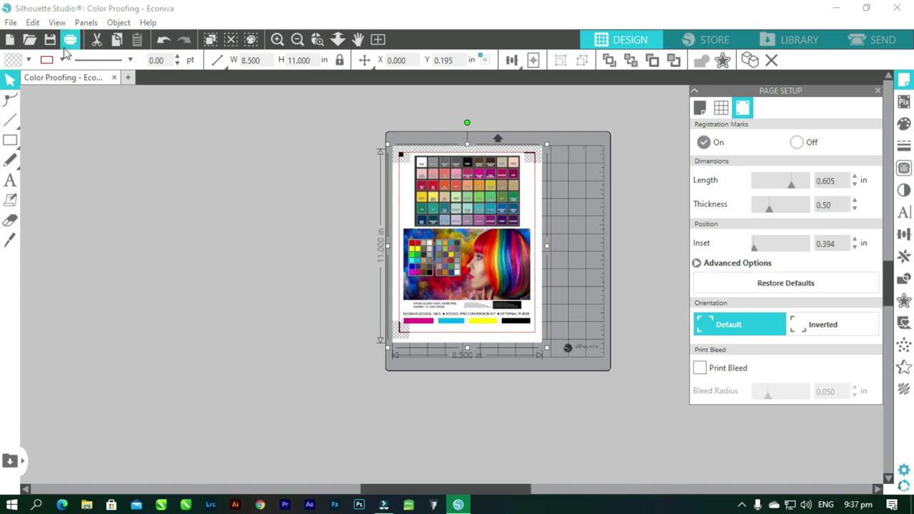
Save the design, select the whole chart, and open its print preview.
key("ctrl+s")
left_click_drag(283, 119, 565, 427)
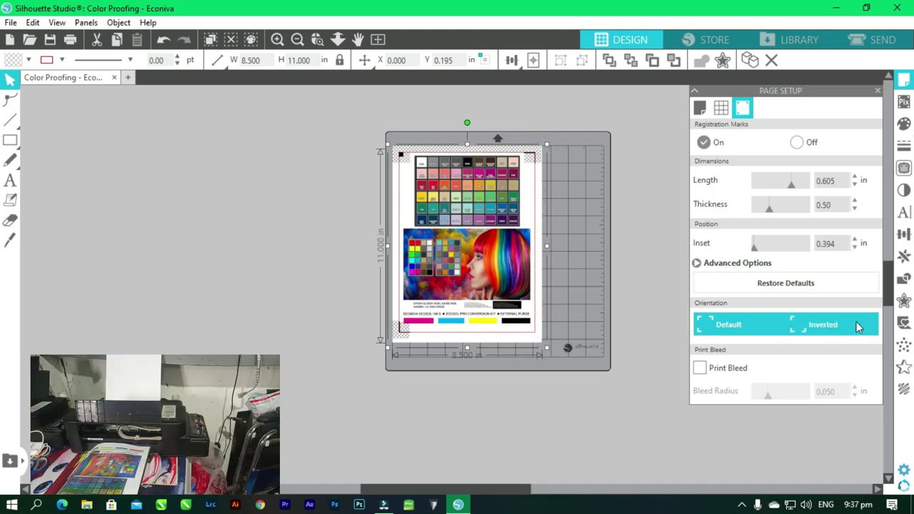
key("ctrl+p")
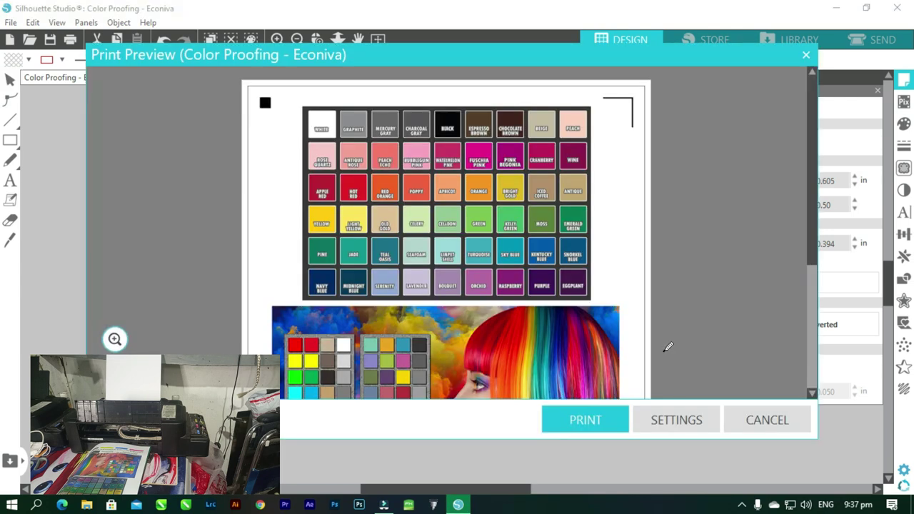
From the Print dialog, set the Epson driver's print quality to 5 - 1440dpi.
left_click(677, 421)
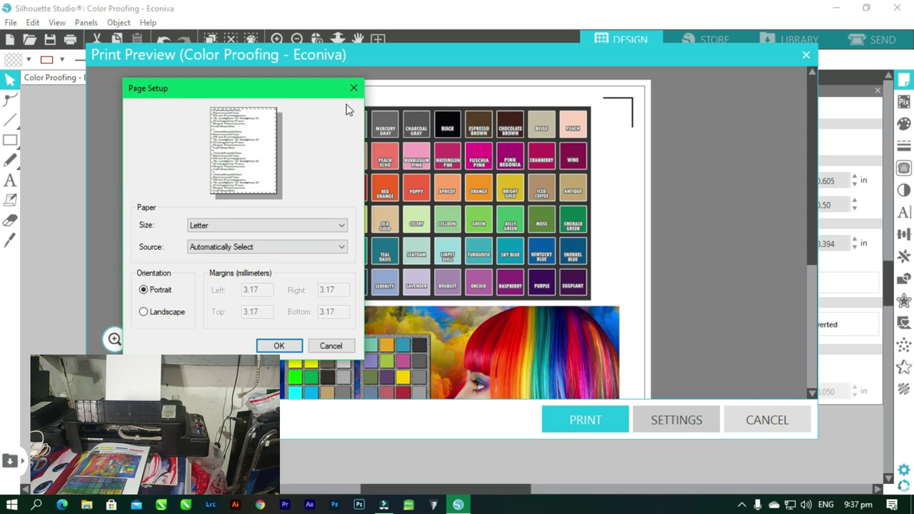
left_click(356, 87)
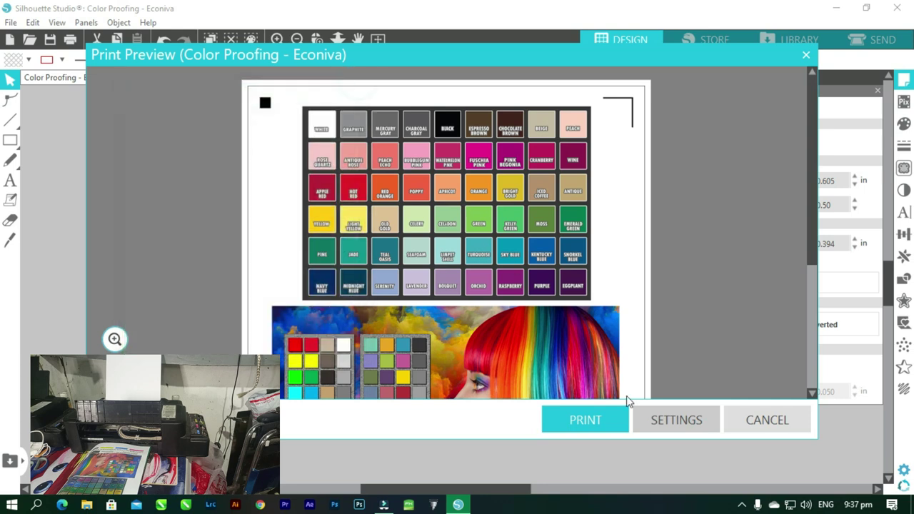
left_click(604, 419)
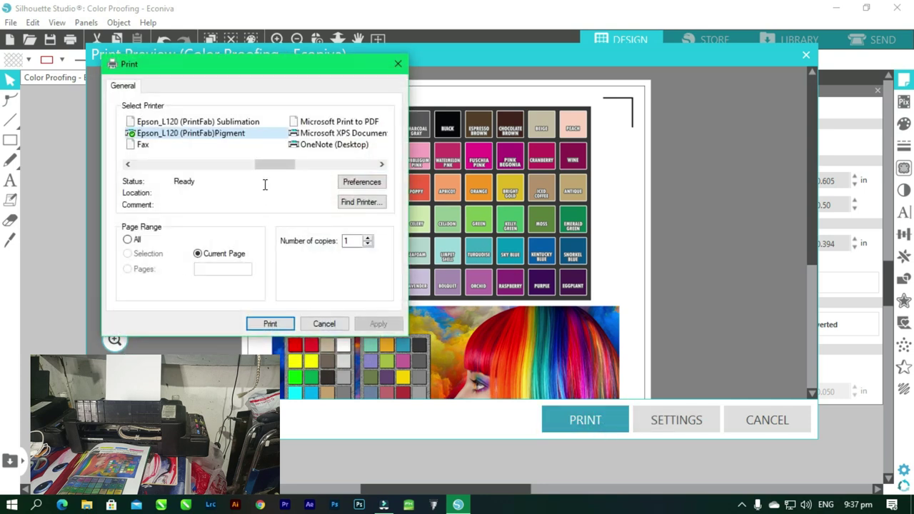
left_click(367, 183)
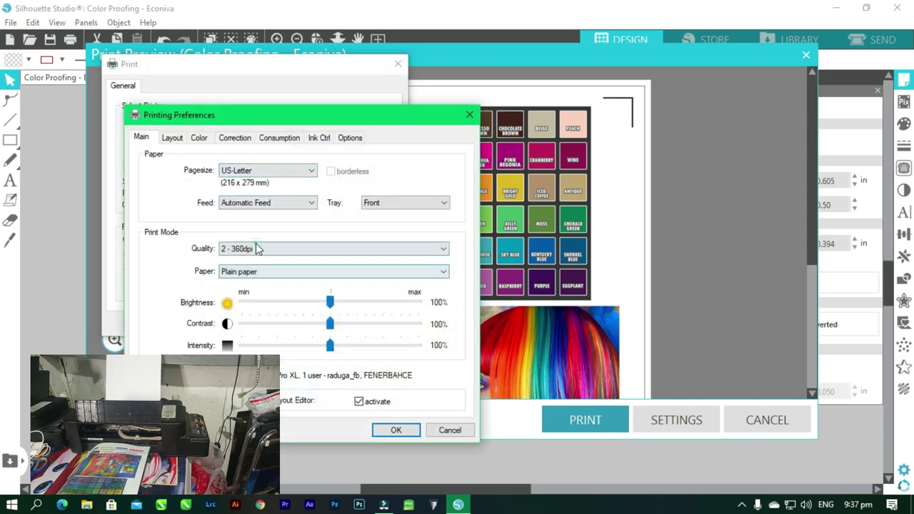
left_click(257, 248)
left_click(252, 289)
left_click(257, 270)
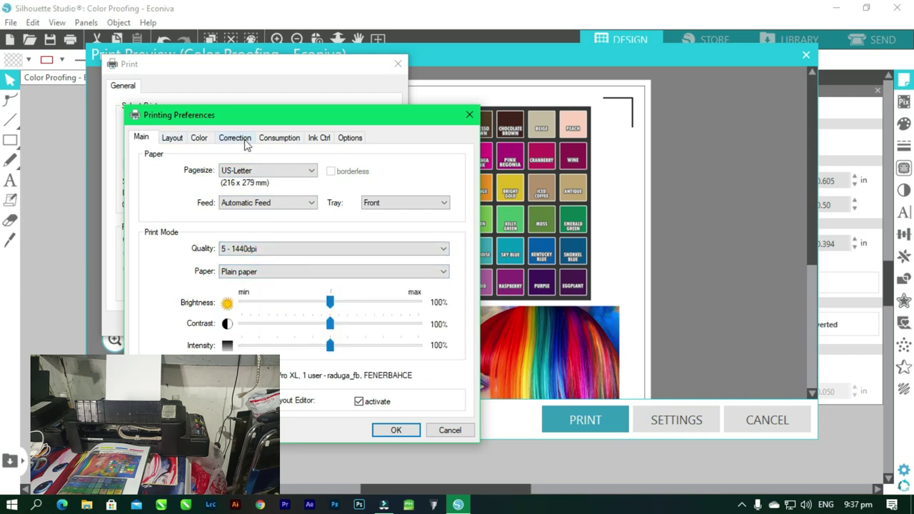
Look through the ink consumption, ink control and colour correction tabs.
left_click(299, 140)
left_click(323, 140)
left_click(278, 140)
left_click(245, 140)
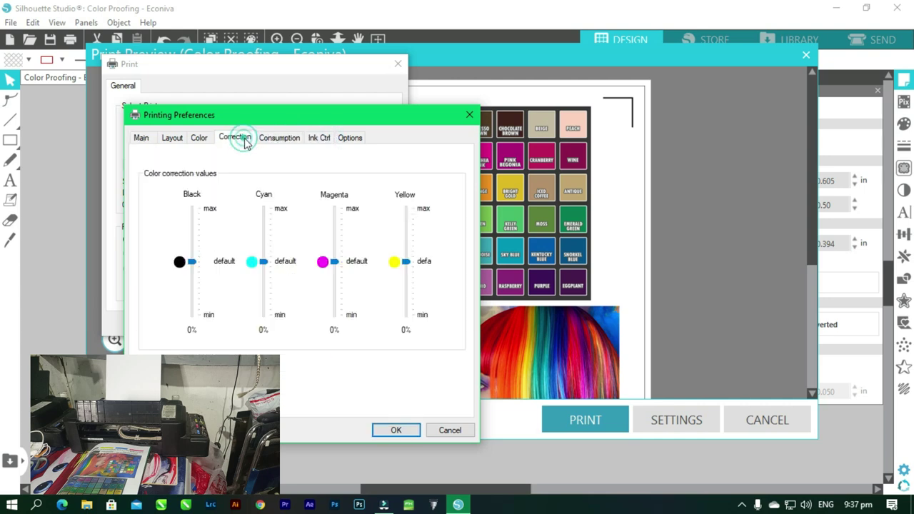
left_click(284, 143)
left_click(314, 140)
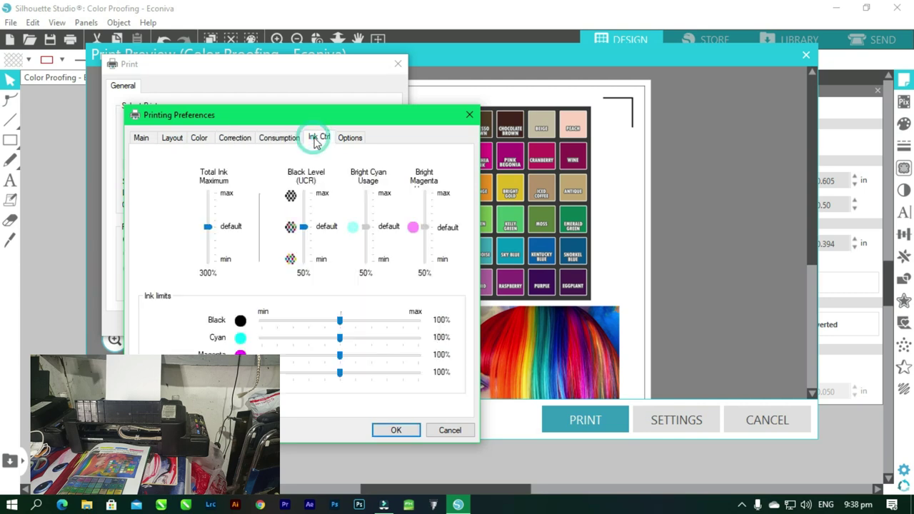
left_click(235, 137)
Choose CMYK Proof colour mode, No Correction intent and USA colour space, and confirm.
left_click(199, 138)
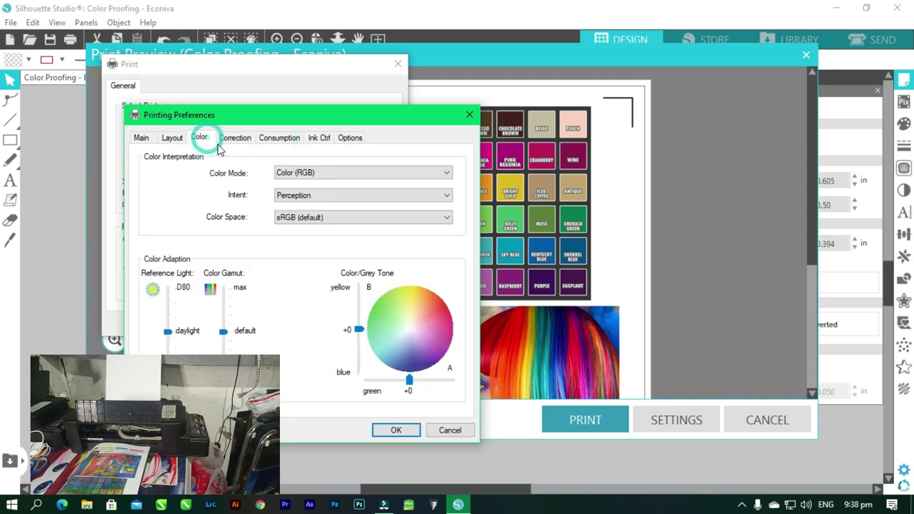
left_click(304, 173)
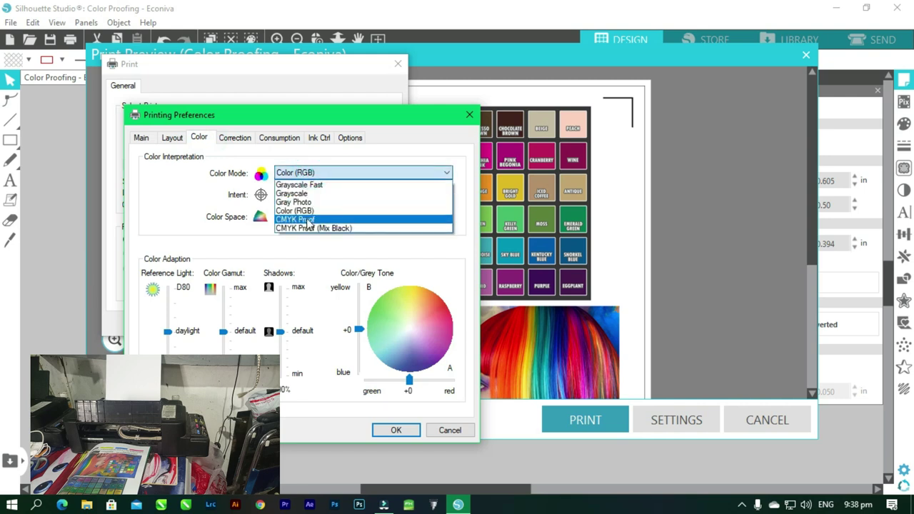
left_click(307, 219)
left_click(308, 195)
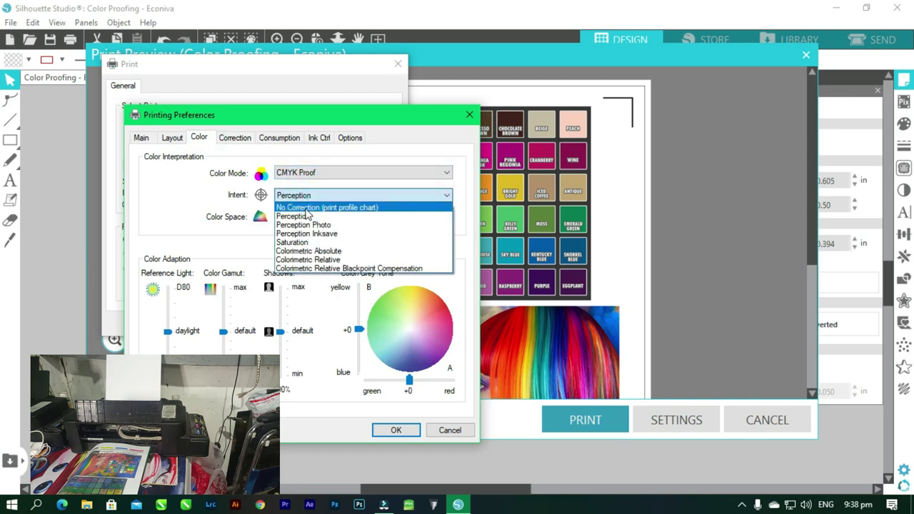
left_click(307, 205)
left_click(319, 220)
left_click(317, 239)
left_click(397, 431)
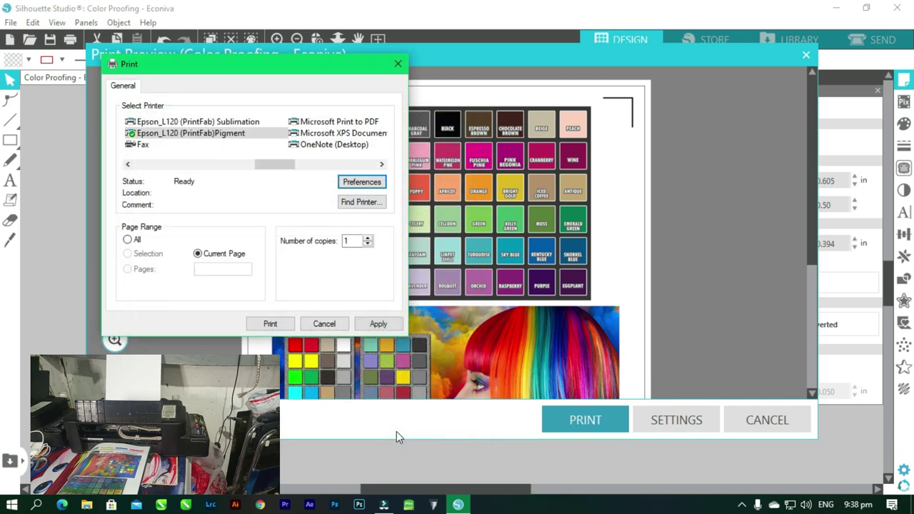
Send the job, clear the licence and RGB warnings, and pick the SaalDigital_Fotobuch_HighEnd-Print_matt.icc proof profile.
left_click(277, 324)
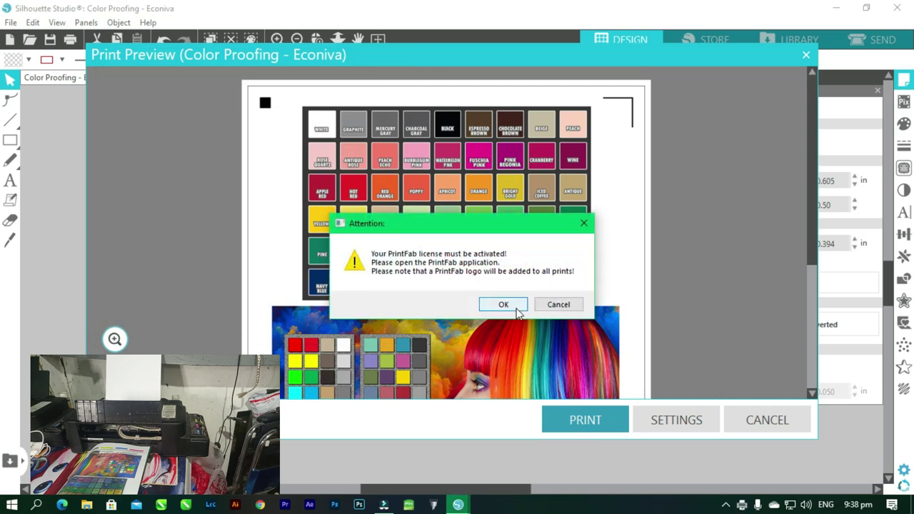
left_click(503, 304)
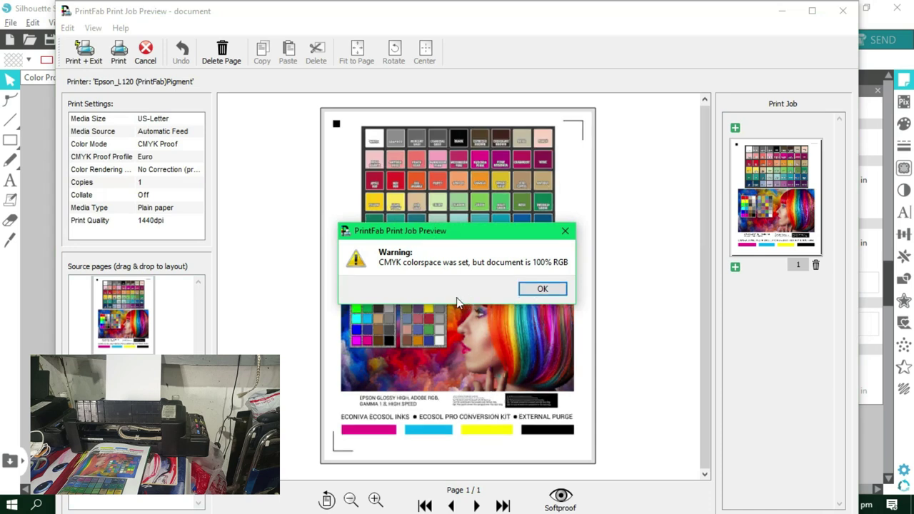
left_click(550, 289)
left_click(178, 160)
left_click(196, 156)
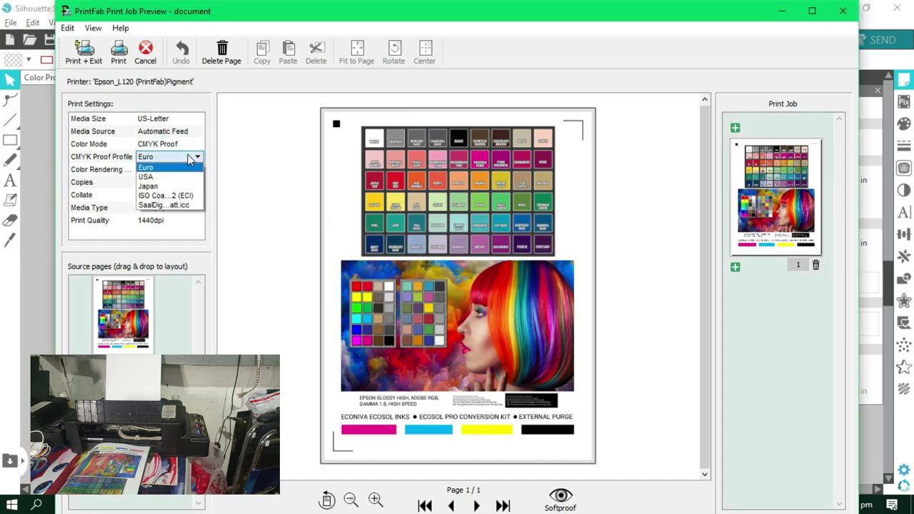
left_click(187, 205)
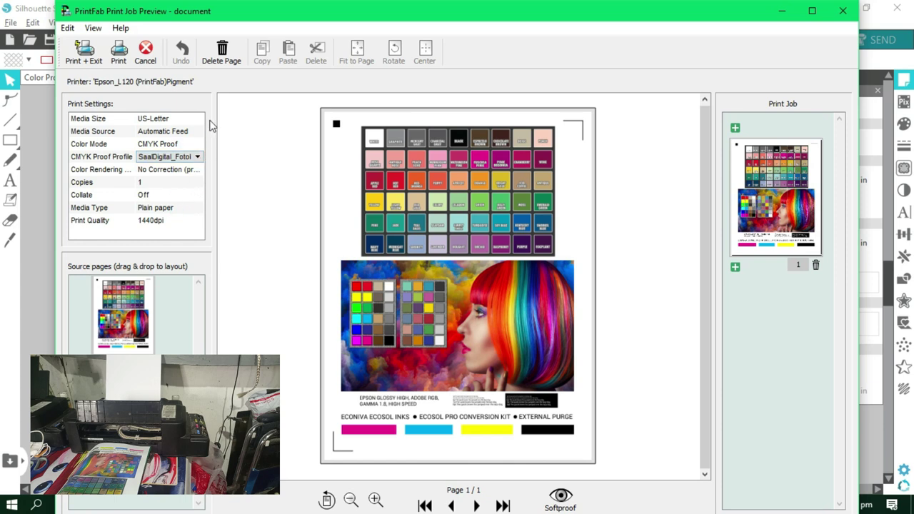
left_click_drag(215, 103, 346, 98)
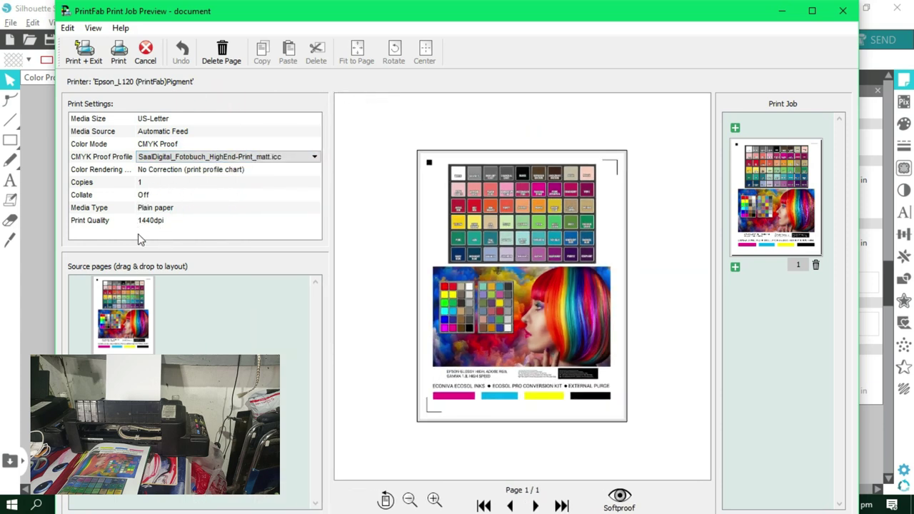
Set the number of copies to 1.
left_click(147, 182)
left_click(316, 179)
left_click(316, 180)
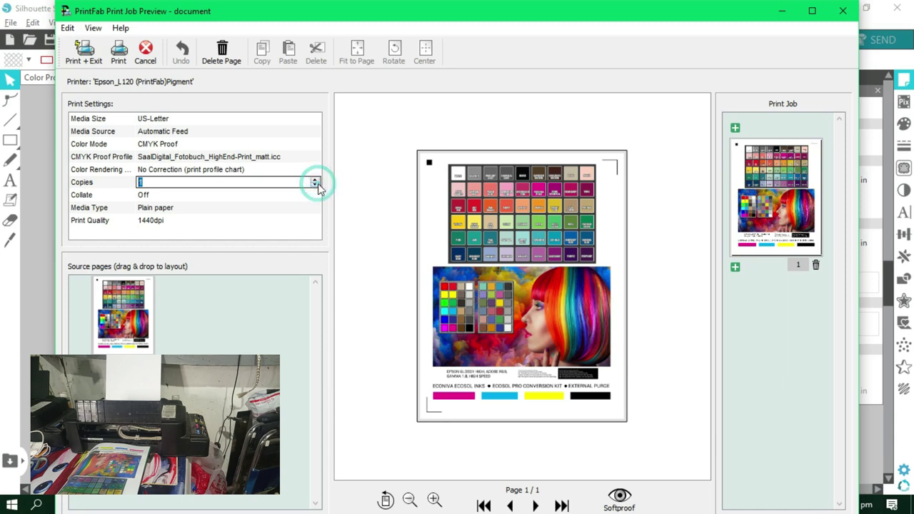
left_click(316, 185)
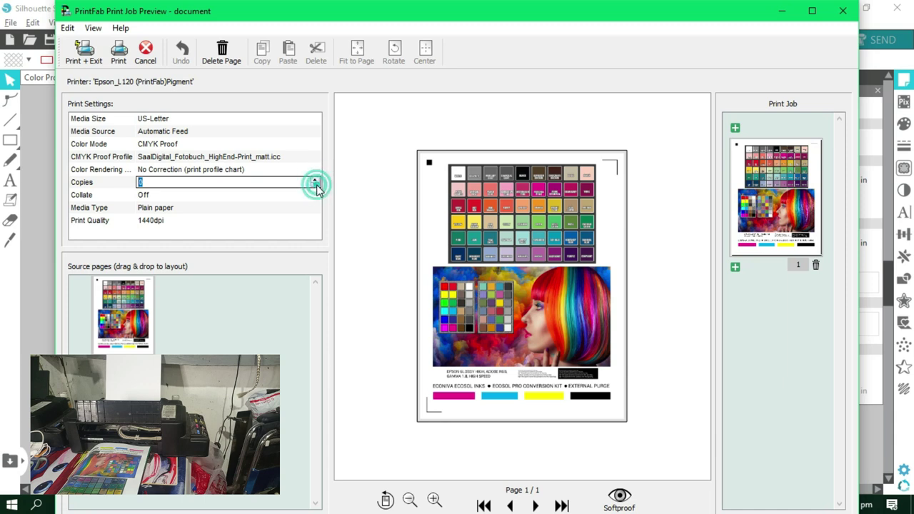
left_click(314, 182)
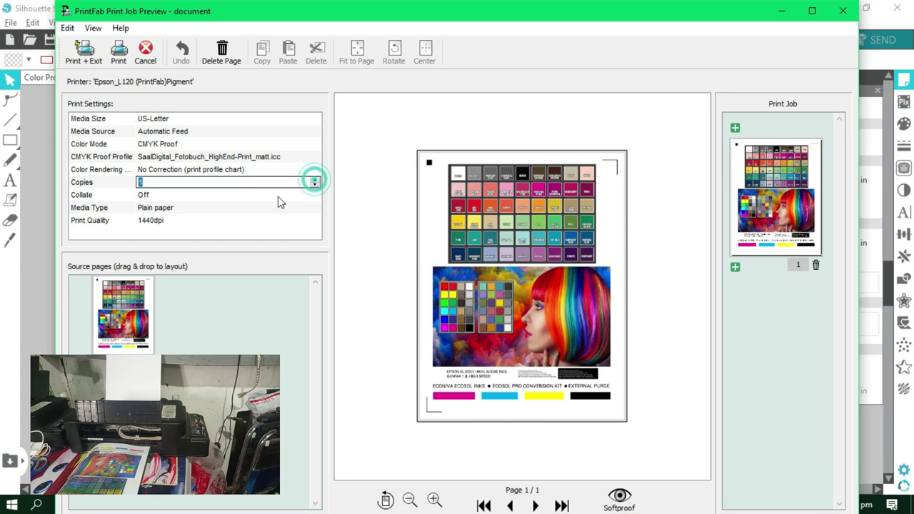
Print on the Epson, close the progress window and job preview, and quit Silhouette Studio unsaved.
left_click(118, 58)
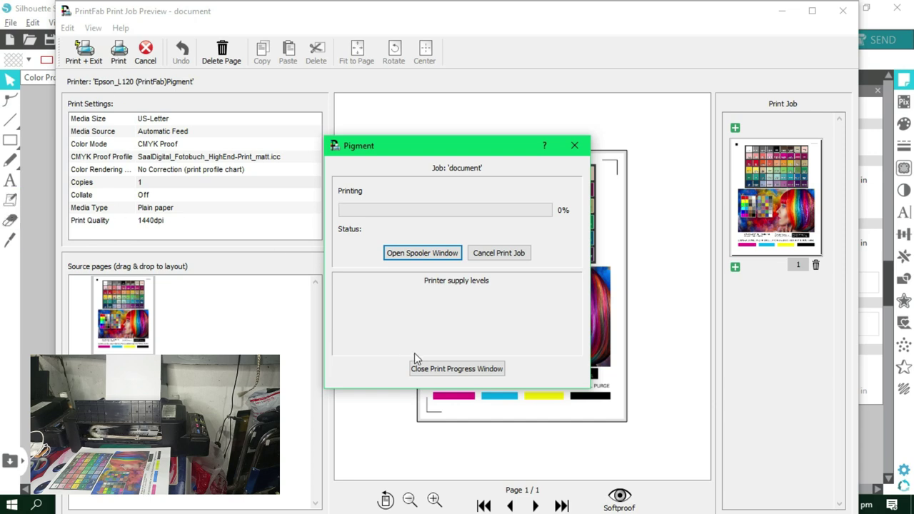
left_click(468, 369)
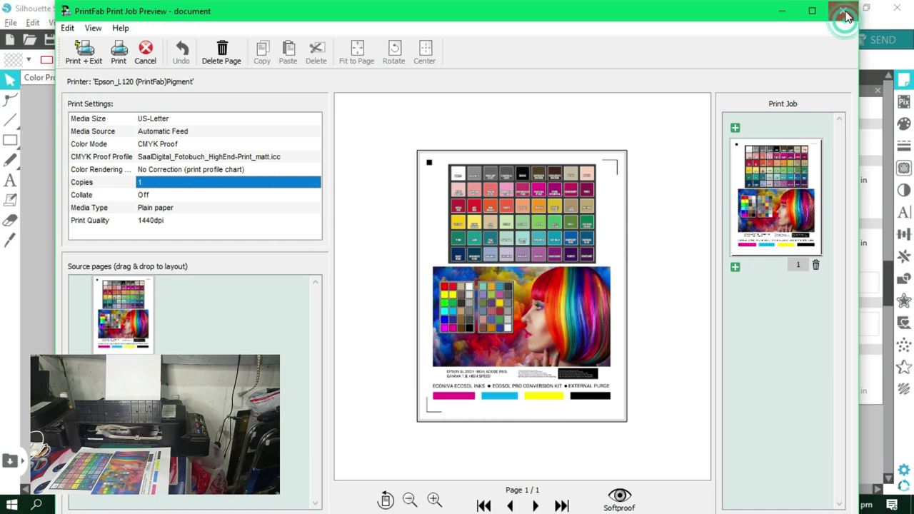
left_click(844, 12)
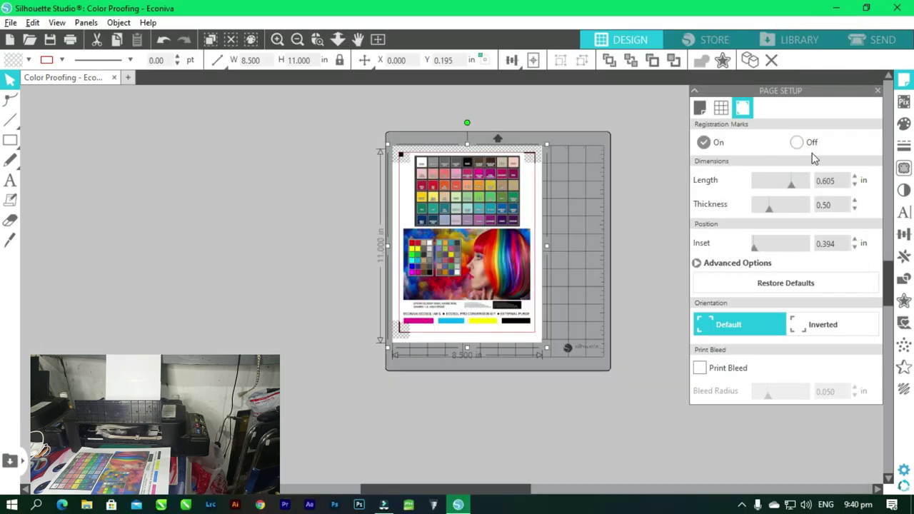
left_click(911, 6)
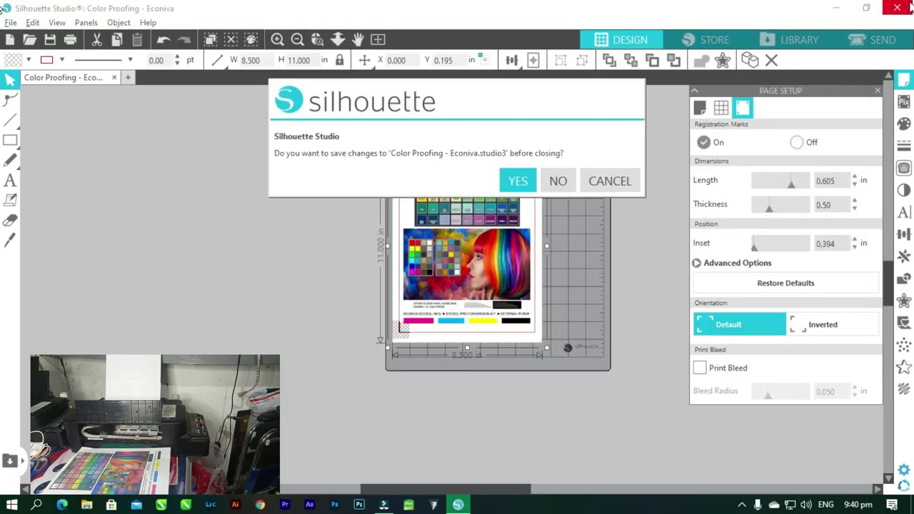
left_click(558, 180)
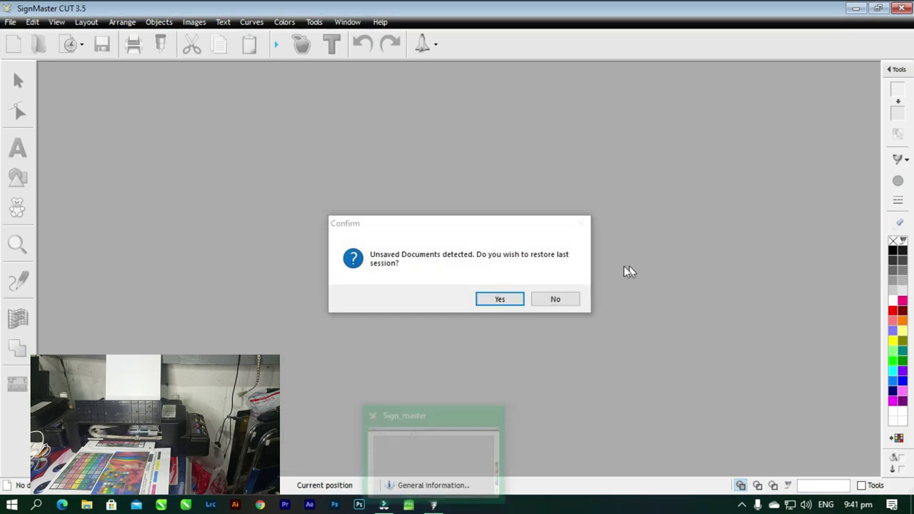
Decline session restore and start a new document with a Letter (8.5 x 11 in) page.
left_click(557, 300)
left_click(305, 219)
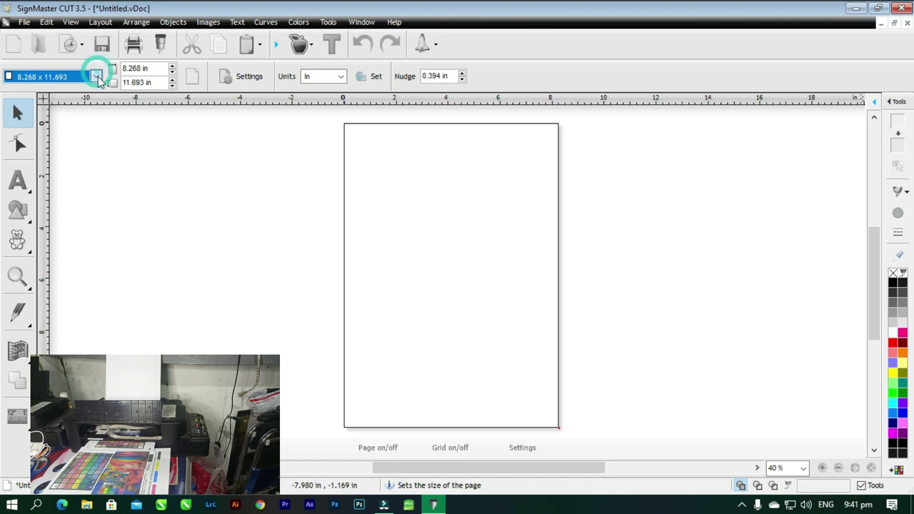
left_click(95, 76)
left_click(137, 166)
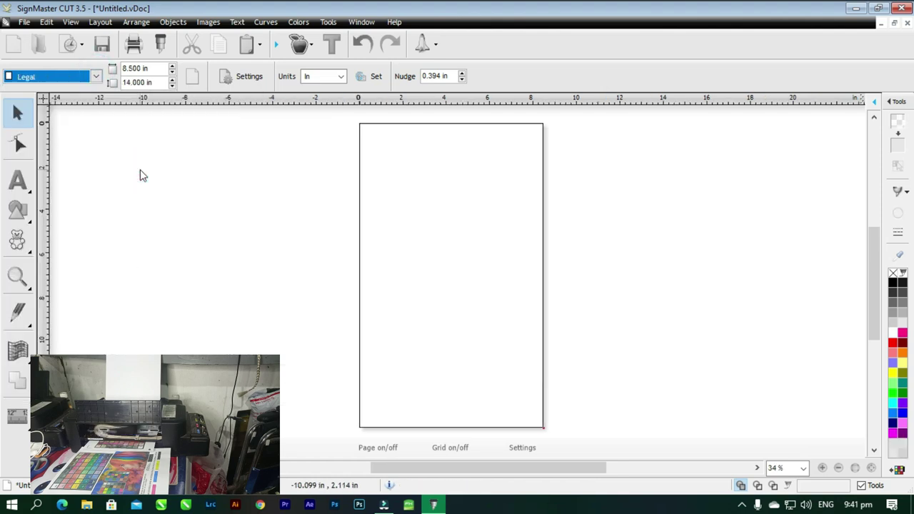
left_click(95, 76)
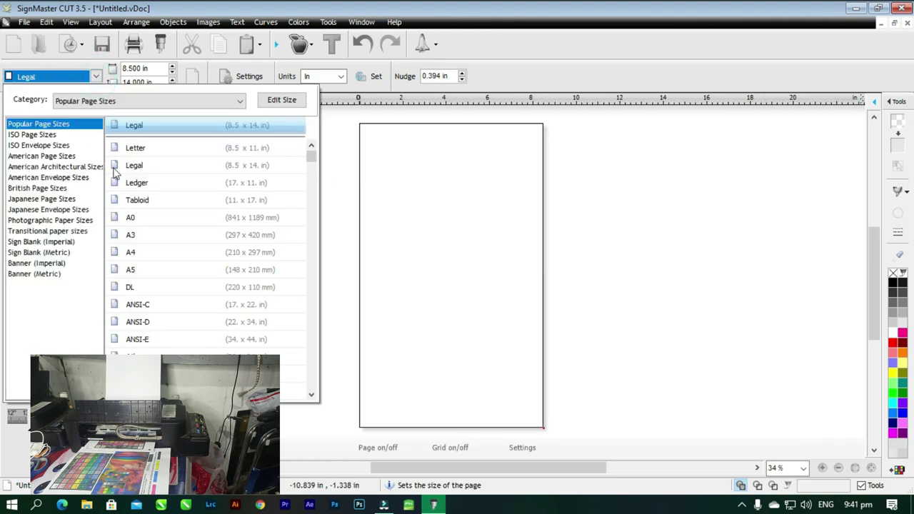
left_click(133, 149)
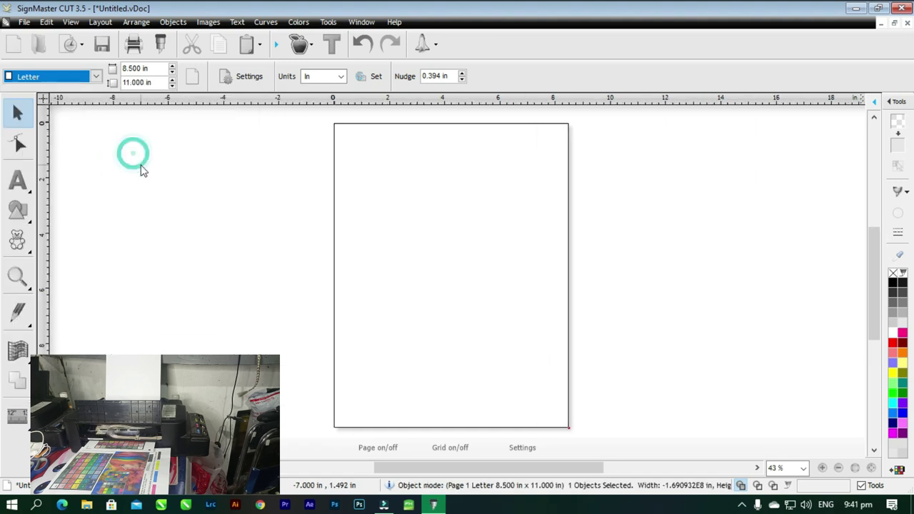
Import the Color Proofing - Econiva image from the Desktop.
right_click(476, 191)
left_click(534, 255)
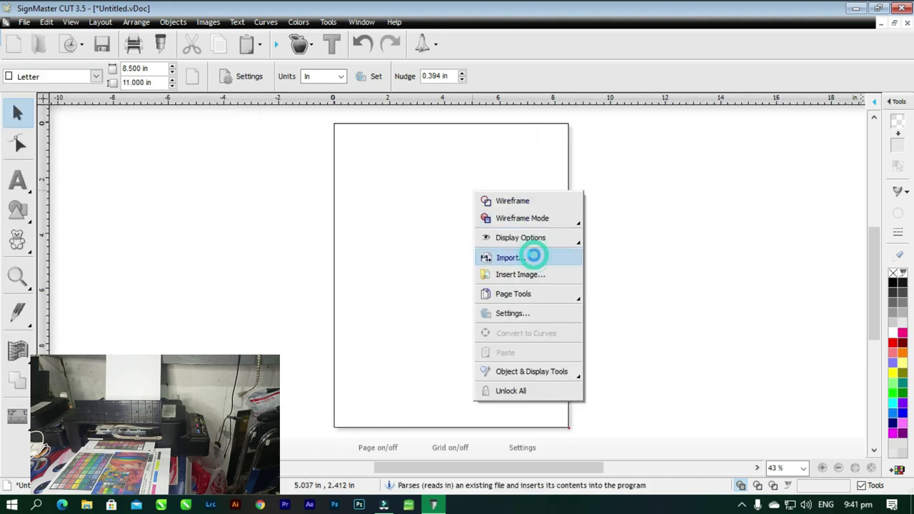
left_click(535, 257)
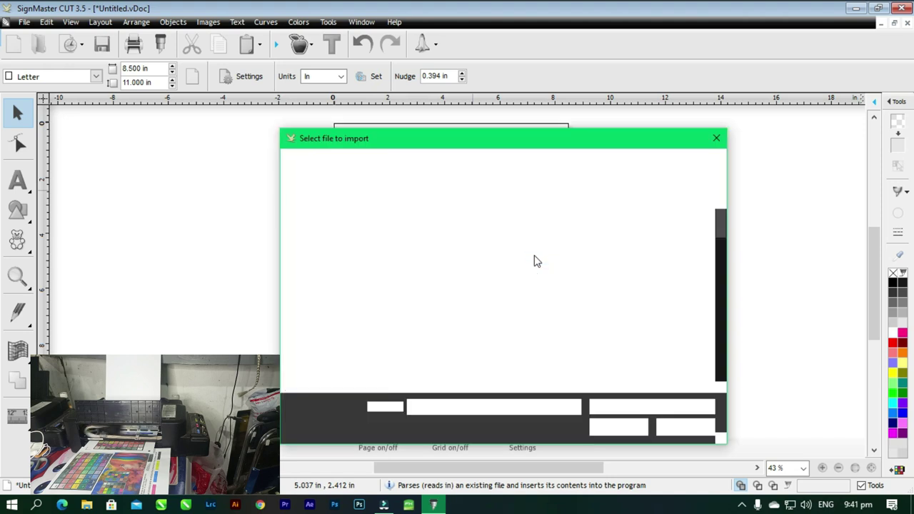
left_click(342, 242)
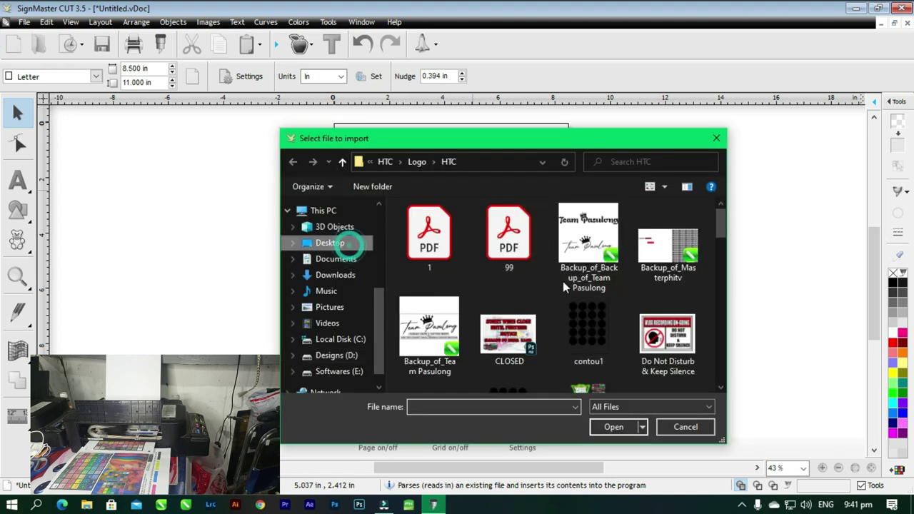
scroll(661, 277, "down", 1)
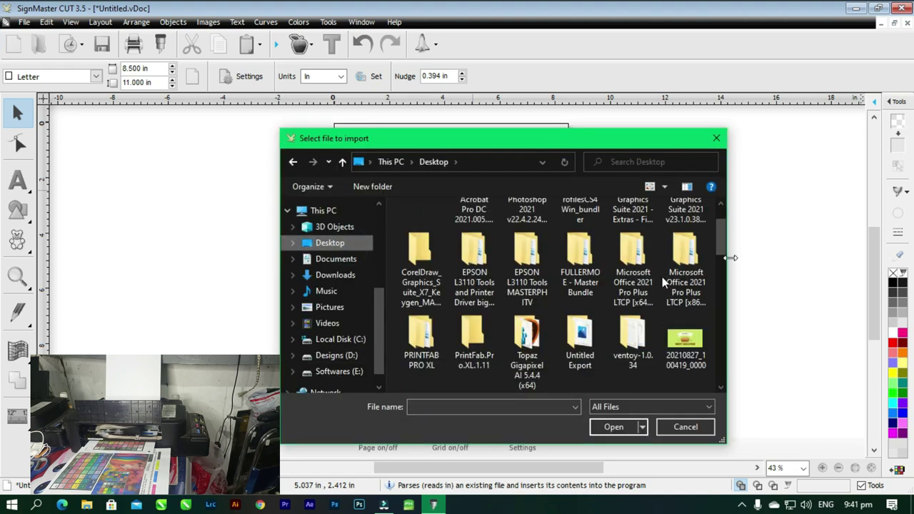
left_click(720, 286)
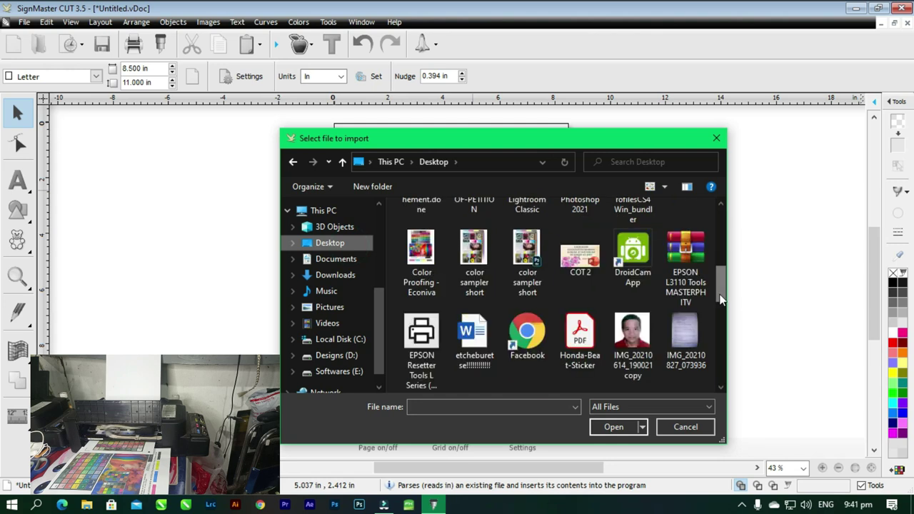
double_click(422, 329)
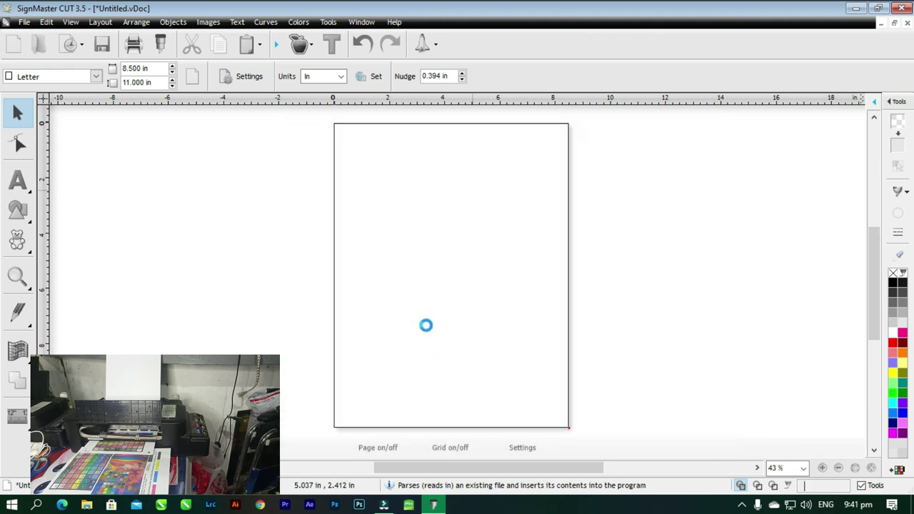
Place the chart image on the page, align it top-left and nudge it slightly down.
left_click(365, 172)
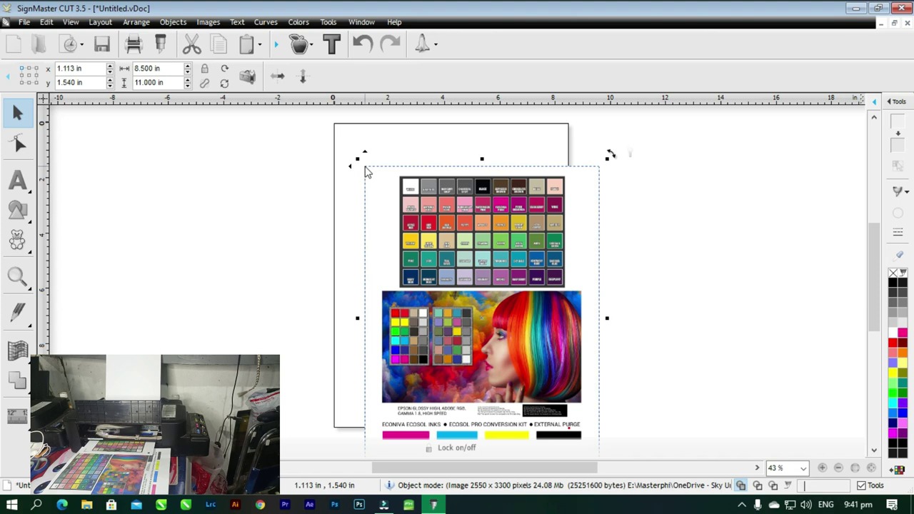
key("p")
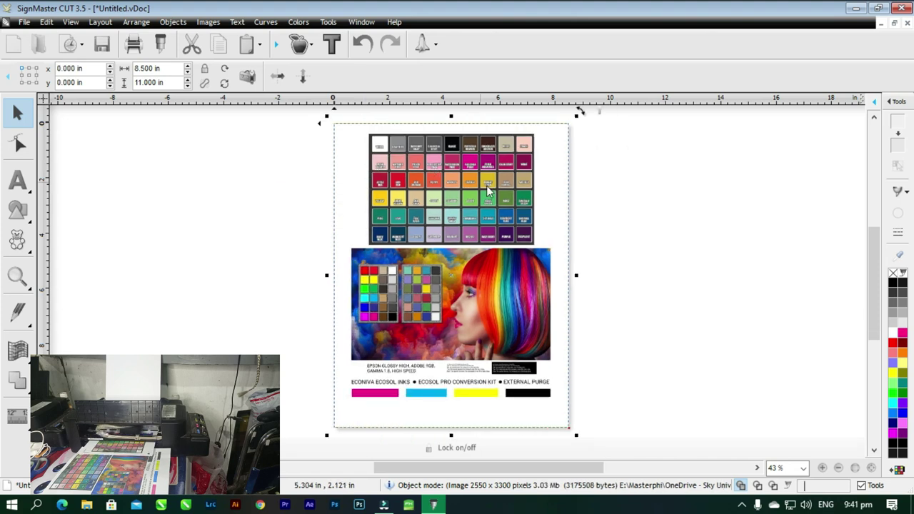
left_click_drag(465, 198, 469, 205)
left_click(627, 192)
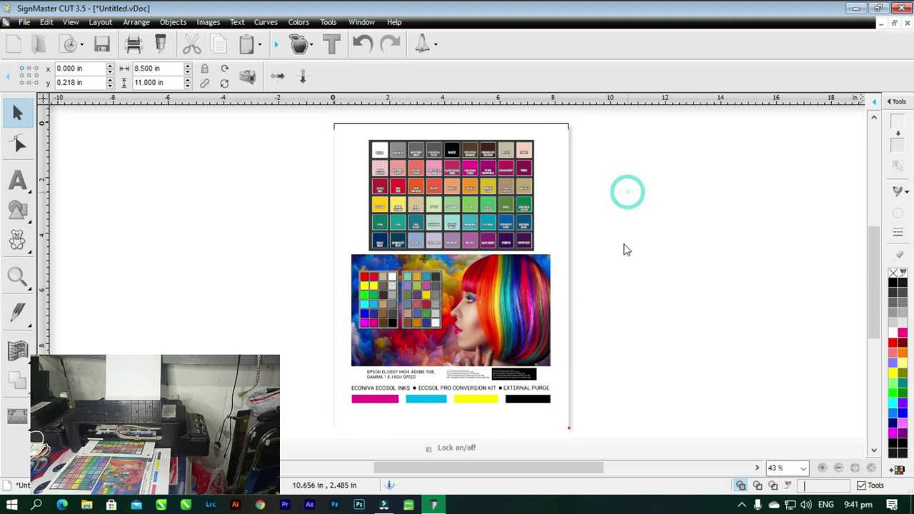
scroll(604, 231, "down", 1)
Select the chart image and show the Create Cut Contour dropdown choices.
left_click(891, 104)
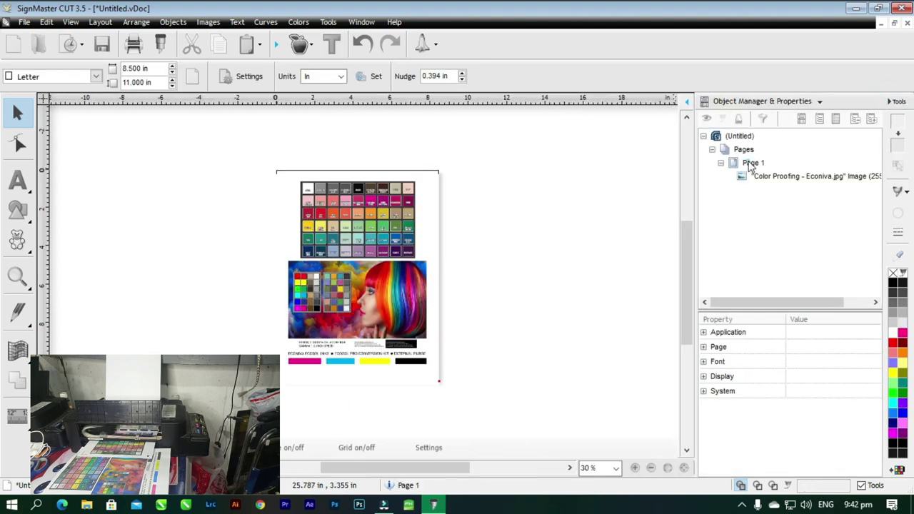
left_click(750, 164)
left_click(770, 178)
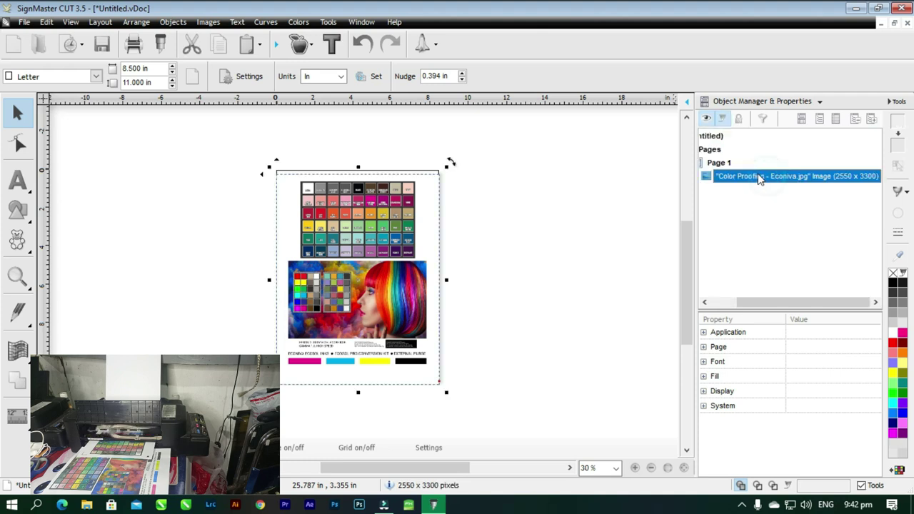
left_click(754, 179)
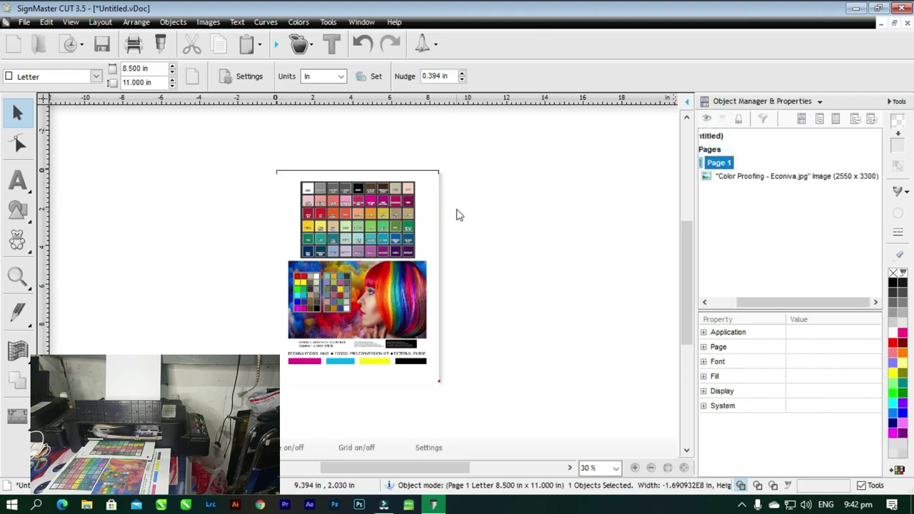
left_click(523, 218)
left_click_drag(224, 154, 521, 405)
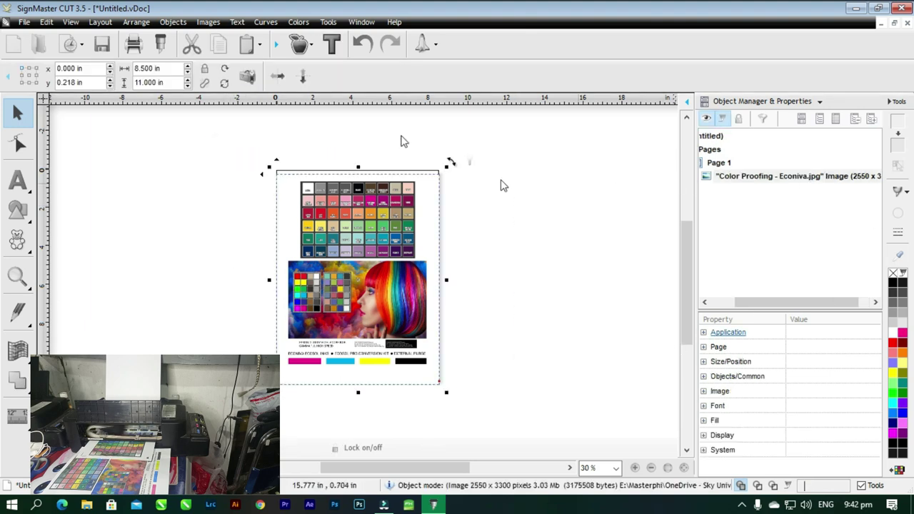
left_click(300, 44)
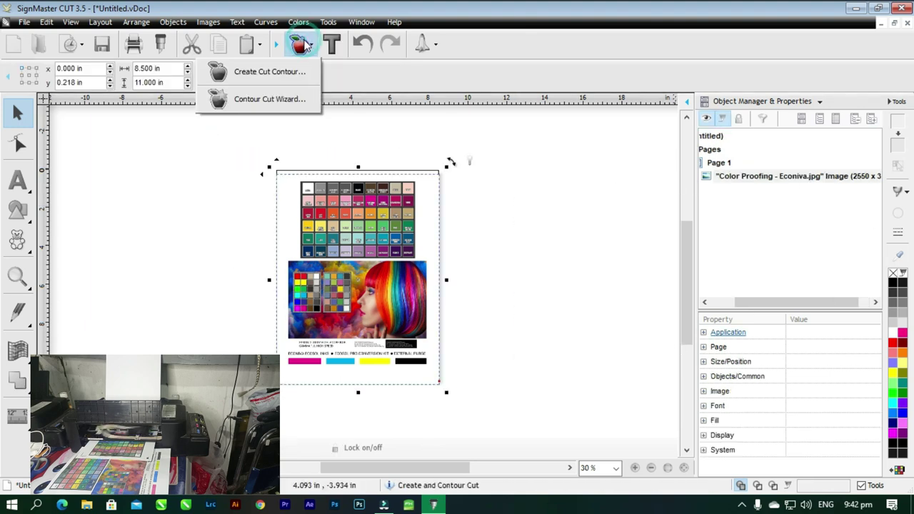
Glance at the Contour Cut Wizard, then create a cut contour including auto-traced image contours.
left_click(297, 101)
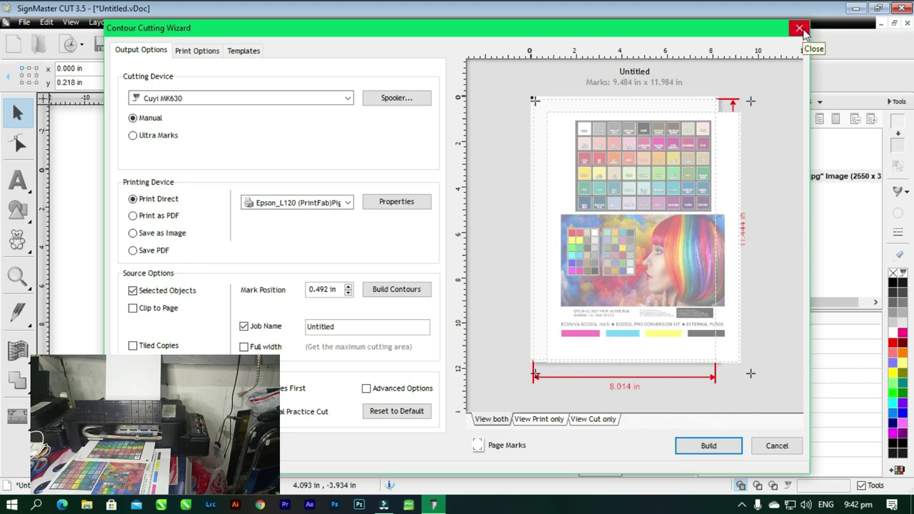
left_click(800, 28)
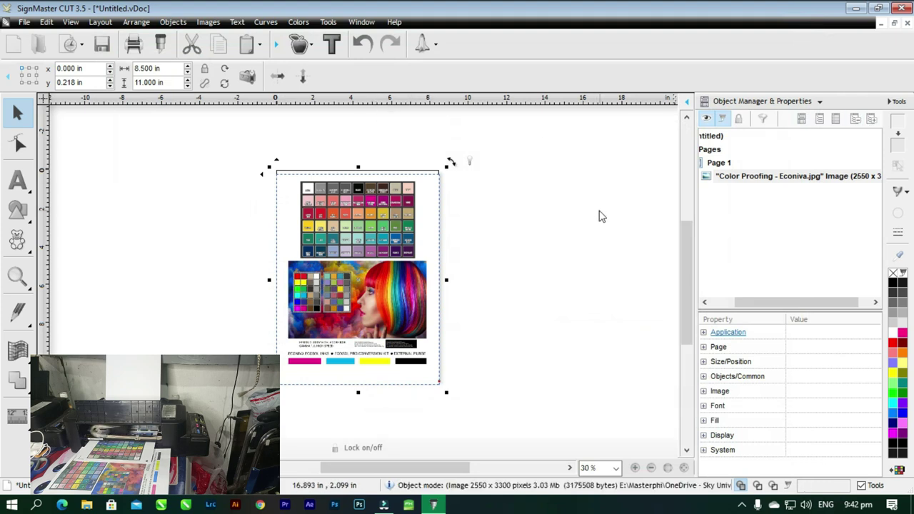
left_click(301, 45)
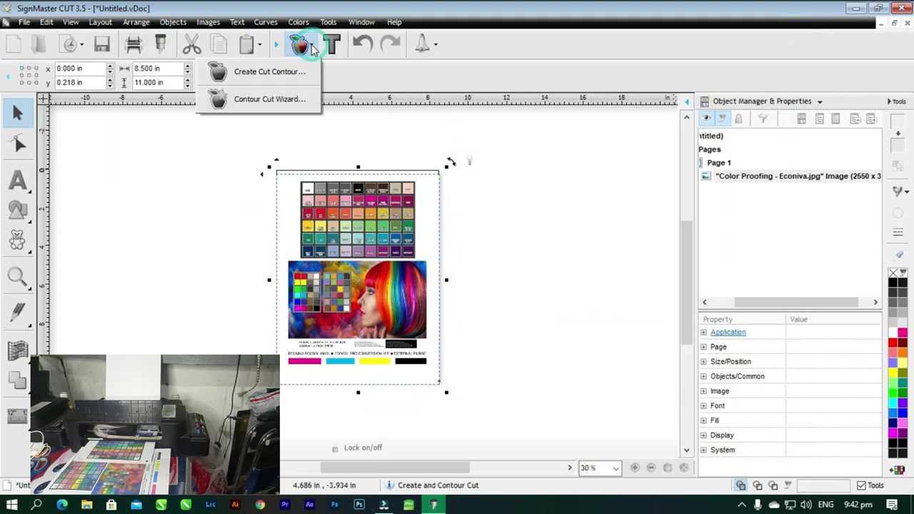
left_click(287, 74)
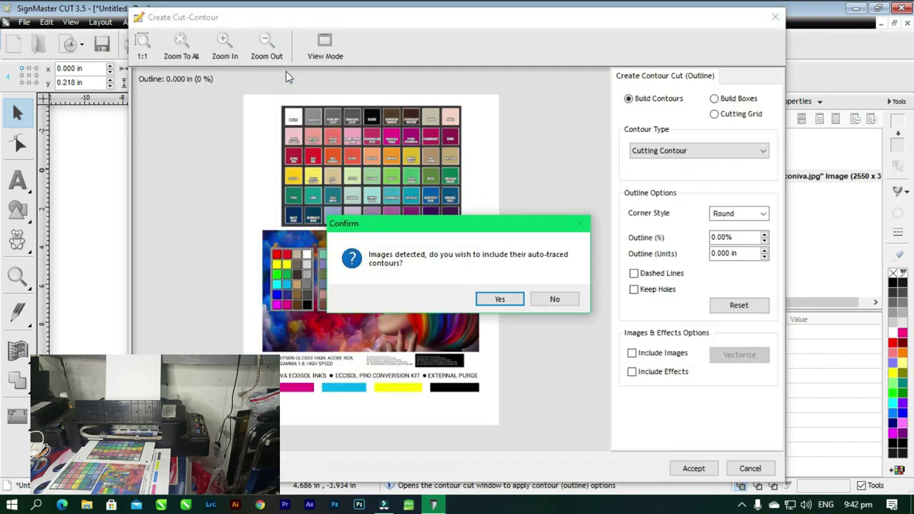
left_click(511, 299)
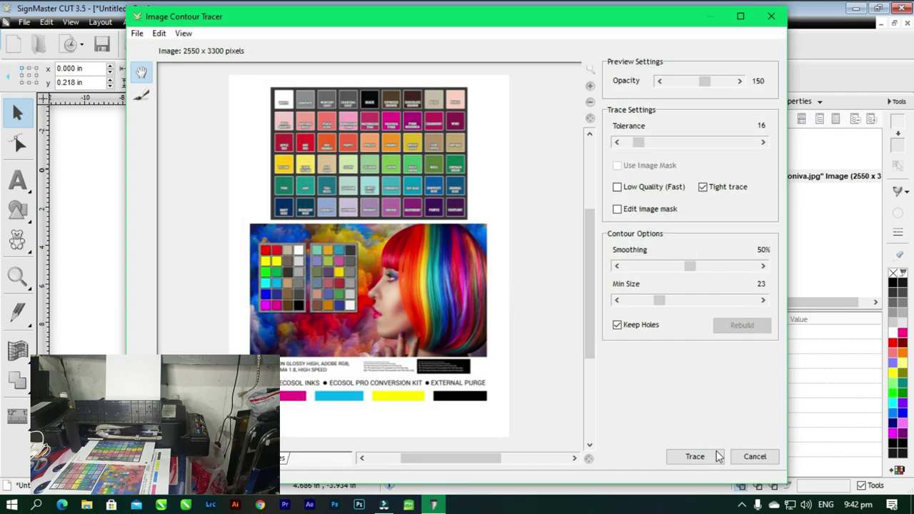
Trace the chart image with Keep Holes off, smoothing 20% and a raised minimum size.
left_click(694, 457)
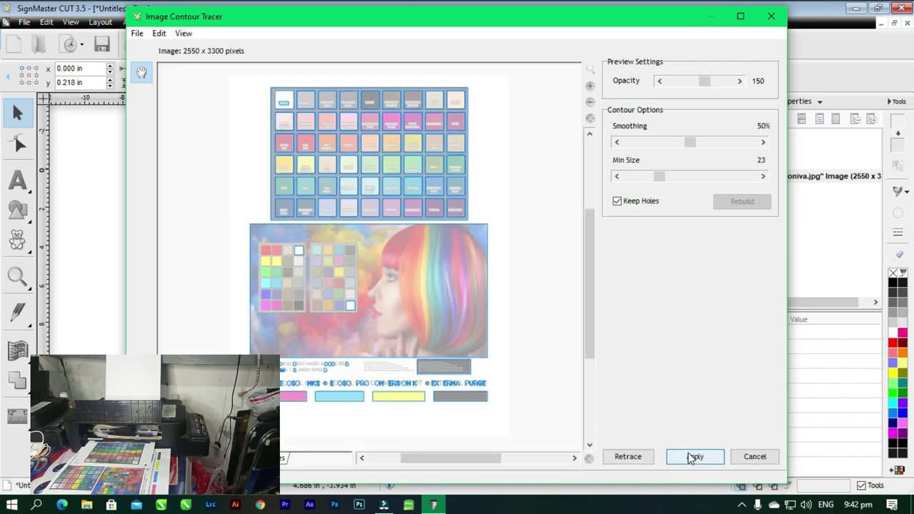
left_click(617, 201)
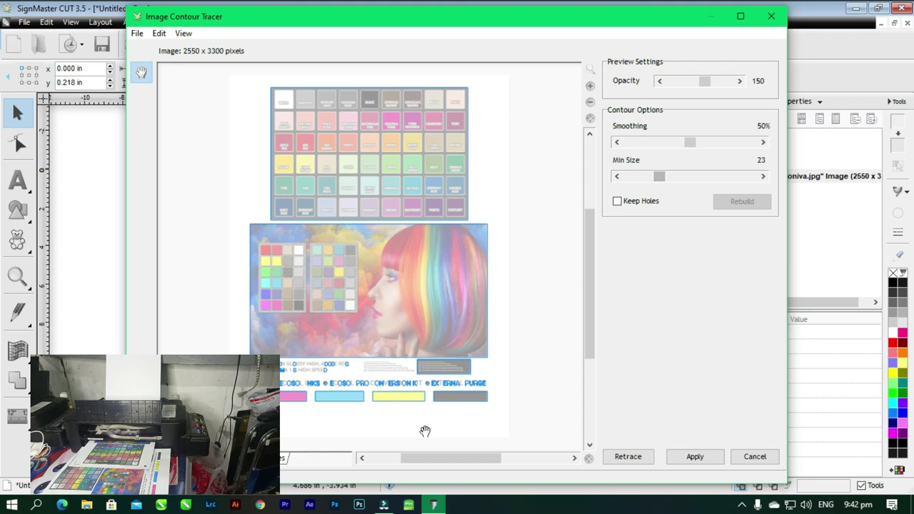
left_click_drag(660, 177, 684, 179)
mouse_move(690, 142)
left_mouse_down()
mouse_move(627, 142)
mouse_move(648, 142)
left_mouse_up()
scroll(482, 287, "up", 2)
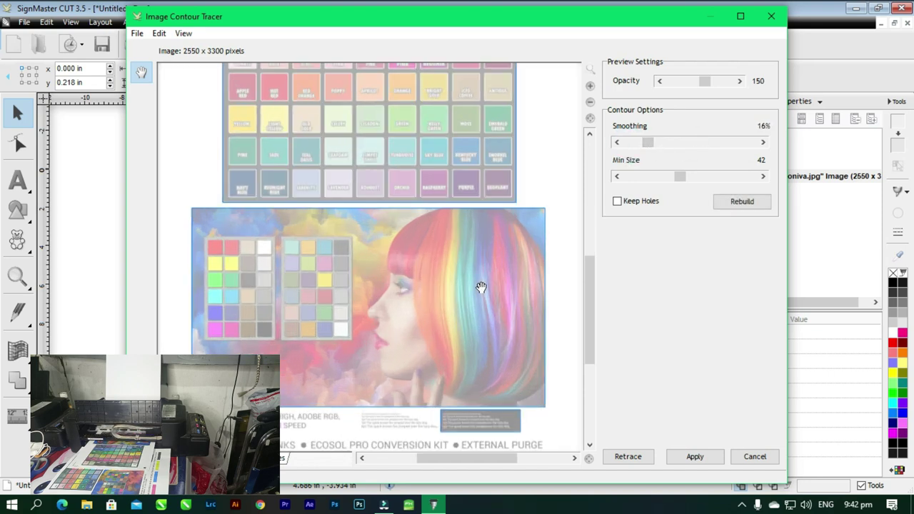
scroll(481, 287, "up", 1)
scroll(445, 198, "up", 1)
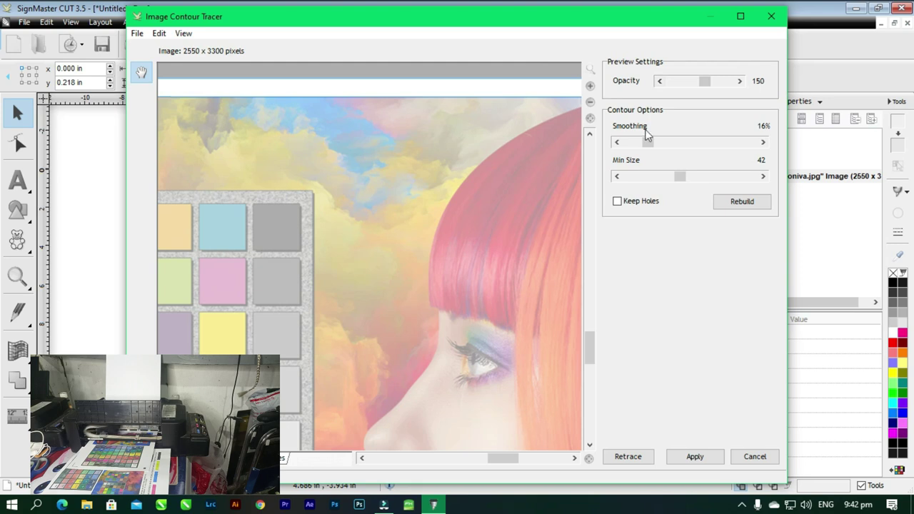
left_click_drag(650, 142, 653, 142)
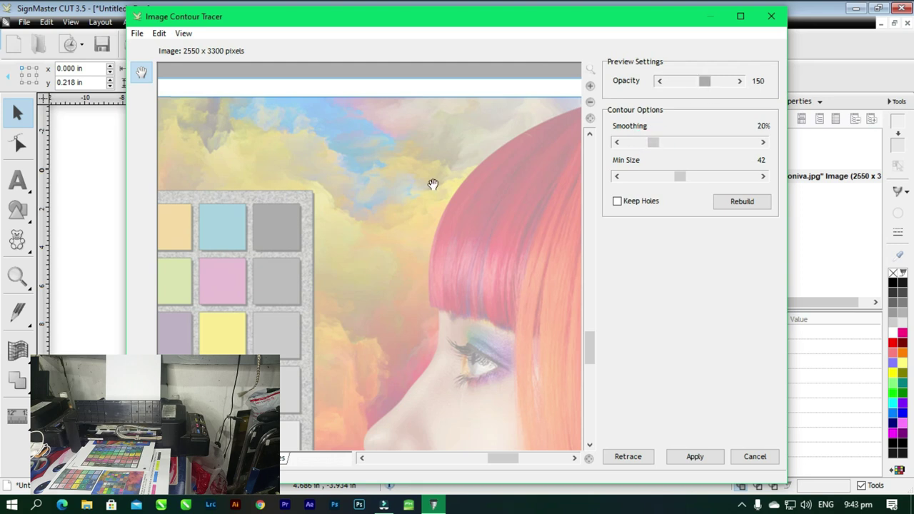
scroll(429, 201, "down", 2)
scroll(429, 201, "down", 2)
scroll(526, 236, "down", 1)
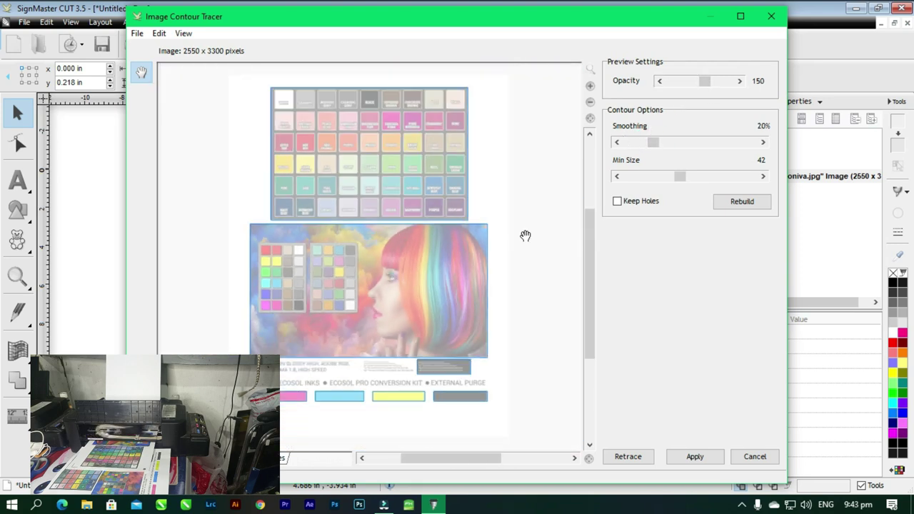
Check the contours via image opacity, finalize min size 38 with holes off, and apply.
mouse_move(704, 86)
left_mouse_down()
mouse_move(669, 90)
mouse_move(725, 85)
left_mouse_up()
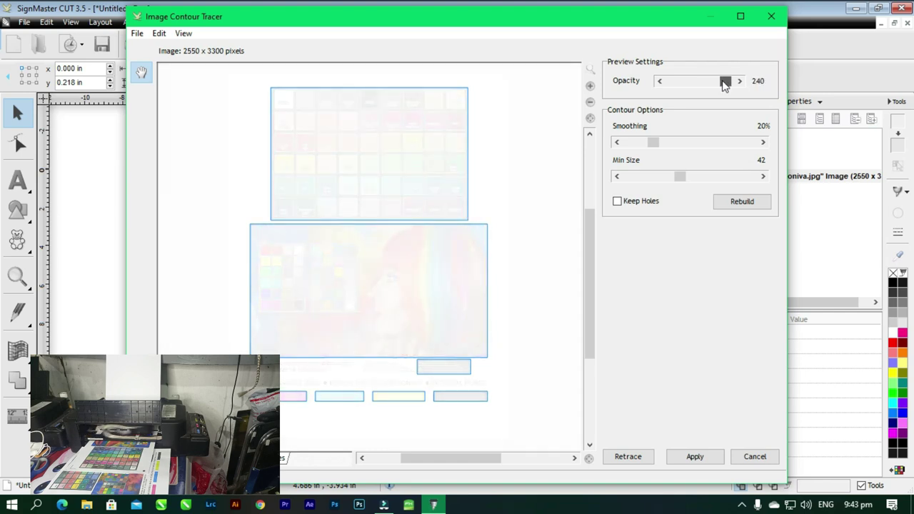
left_click_drag(725, 85, 712, 85)
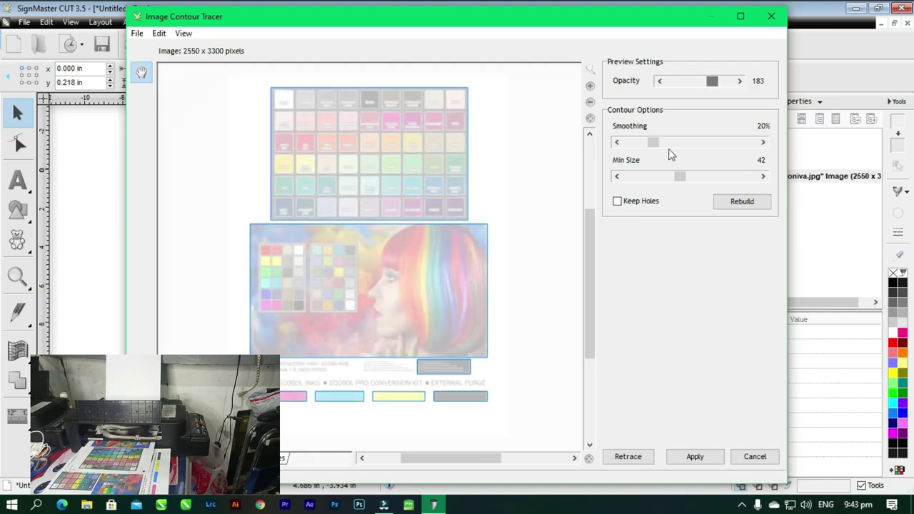
left_click(617, 203)
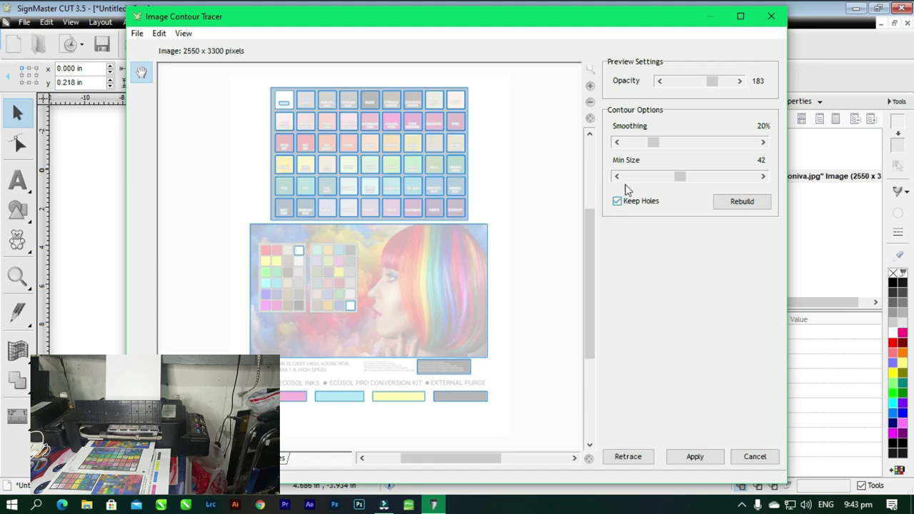
mouse_move(672, 180)
left_mouse_down()
mouse_move(659, 178)
mouse_move(729, 178)
mouse_move(686, 179)
left_mouse_up()
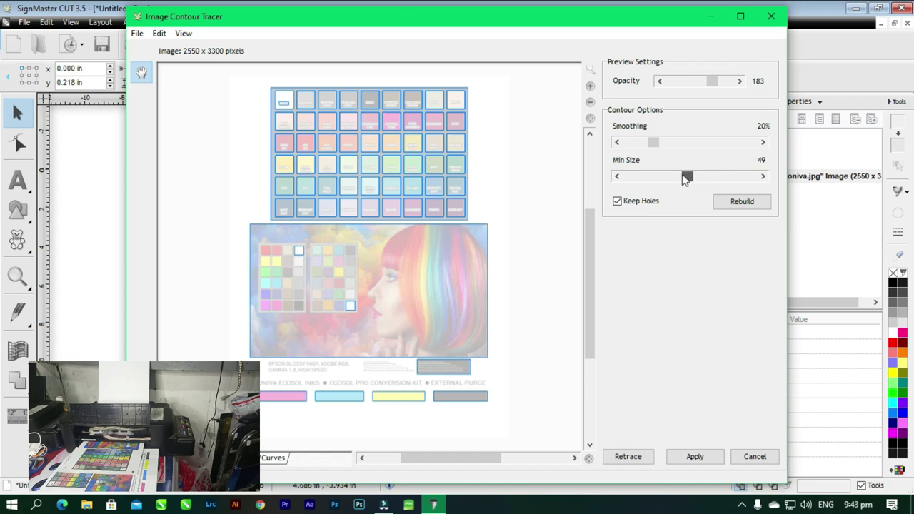
left_click_drag(659, 143, 654, 142)
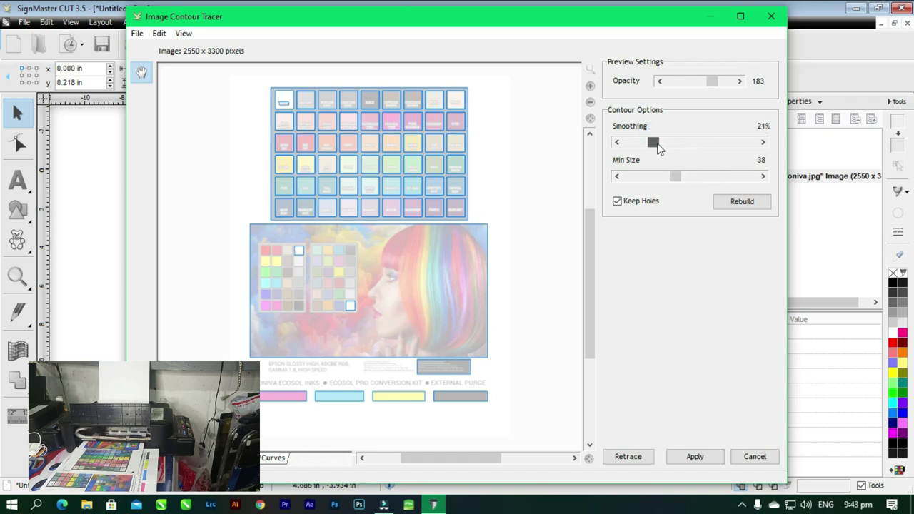
left_click(618, 202)
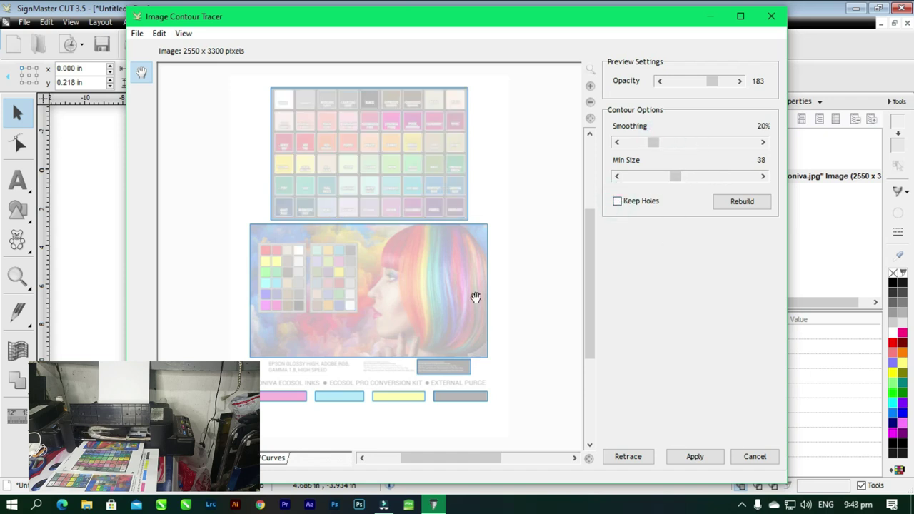
left_click_drag(712, 84, 704, 84)
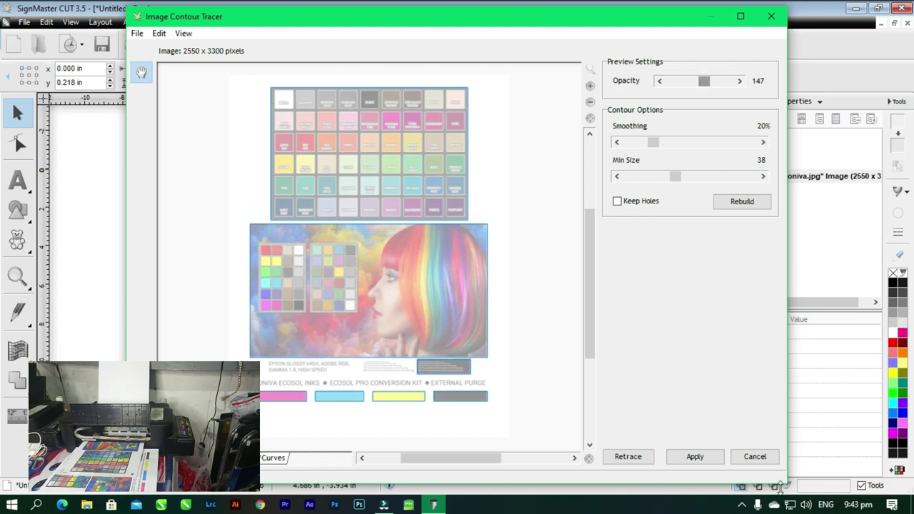
left_click(700, 458)
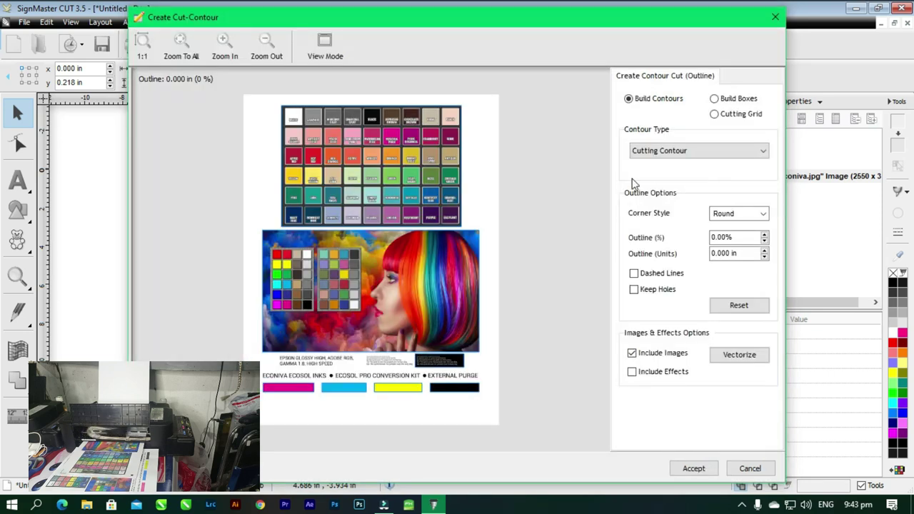
Try 0.075 and 0.050 in outline offsets, then return the outline to 0.000 in.
left_click(764, 251)
left_click(765, 251)
scroll(380, 250, "up", 2)
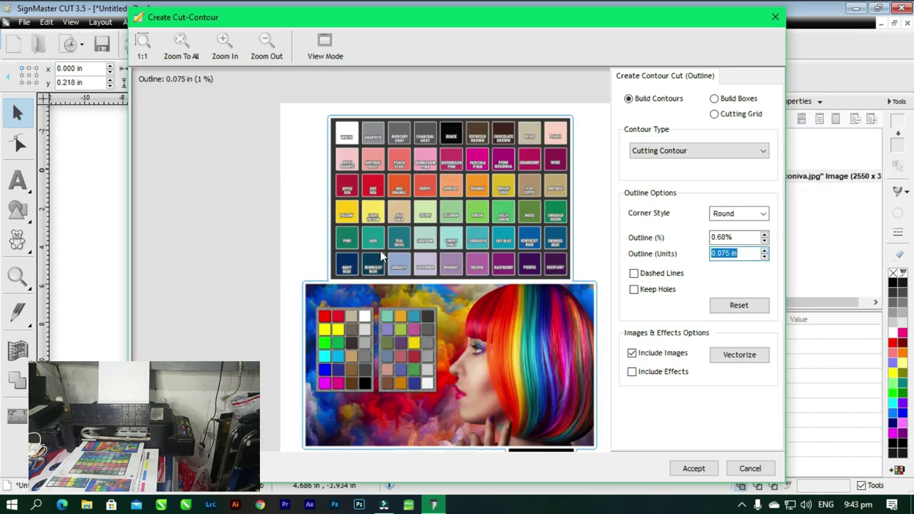
scroll(425, 303, "up", 2)
scroll(472, 354, "up", 2)
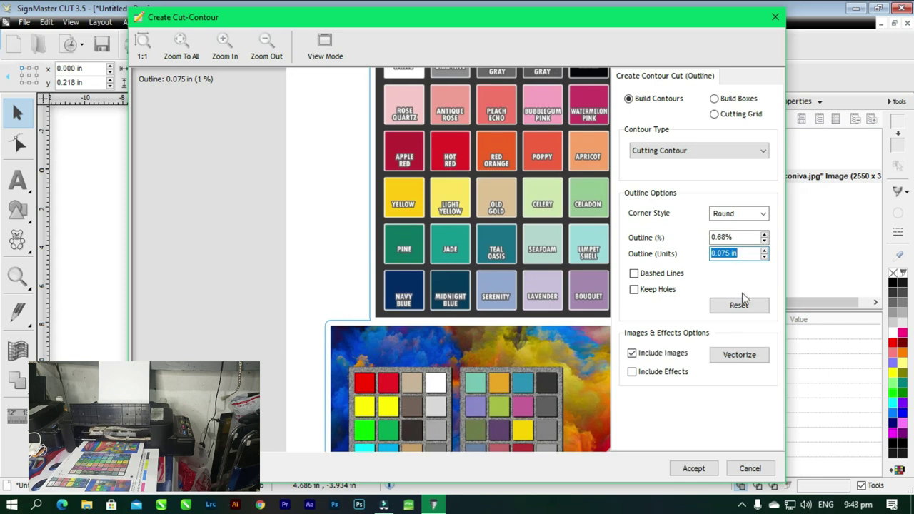
left_click(765, 256)
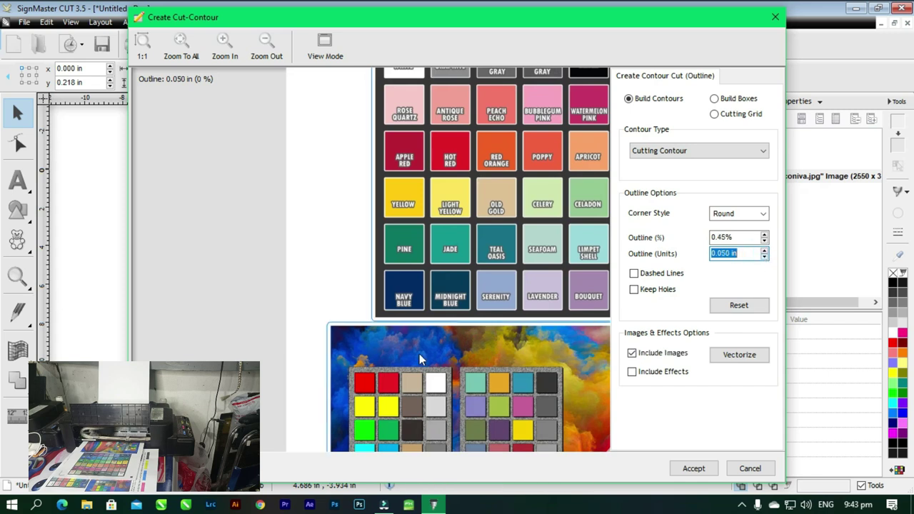
scroll(459, 357, "up", 2)
scroll(459, 358, "down", 2)
scroll(357, 212, "down", 2)
scroll(448, 343, "down", 2)
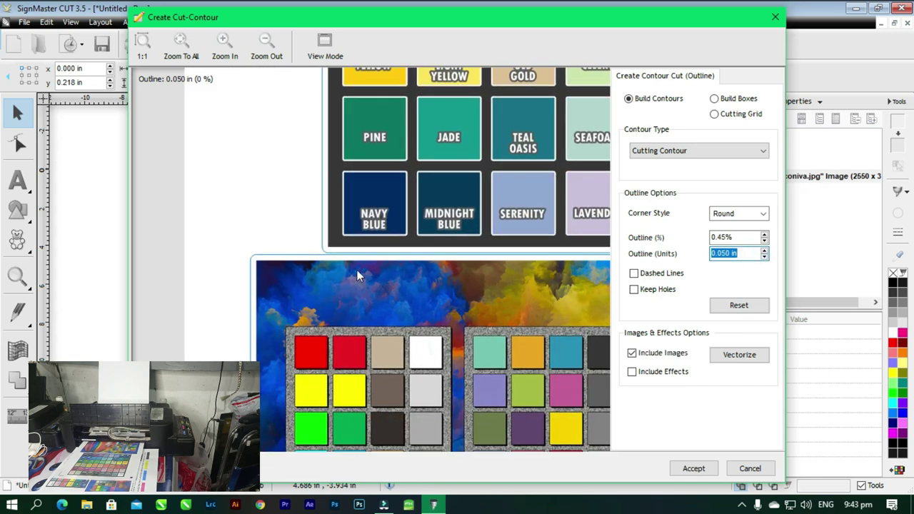
scroll(393, 265, "down", 1)
scroll(393, 264, "down", 2)
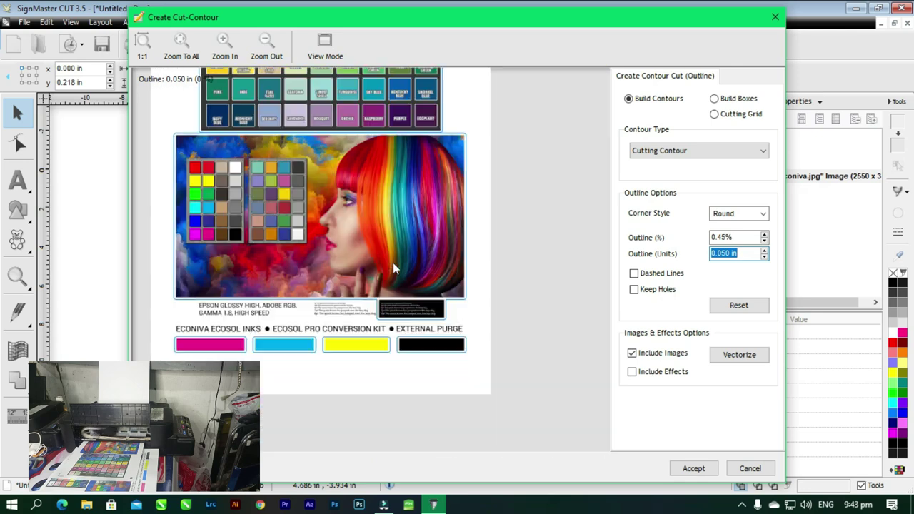
scroll(393, 265, "down", 1)
scroll(389, 257, "down", 1)
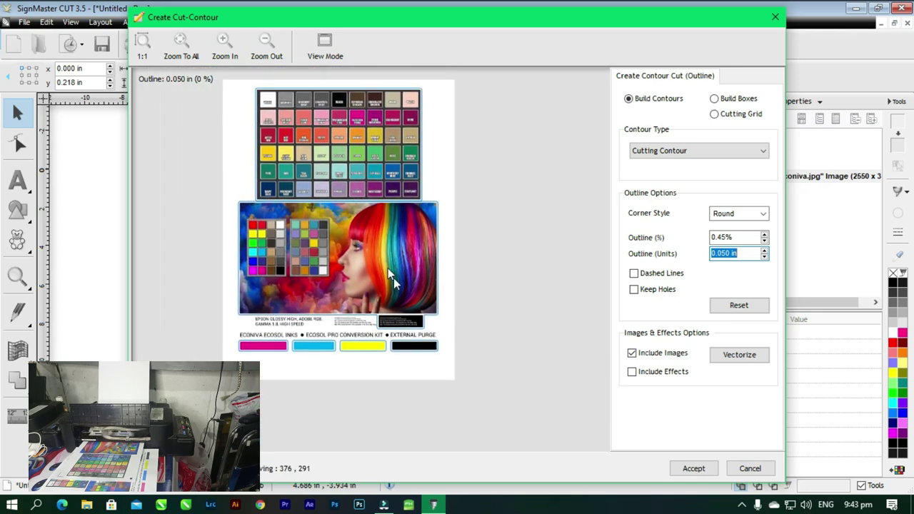
scroll(398, 296, "up", 1)
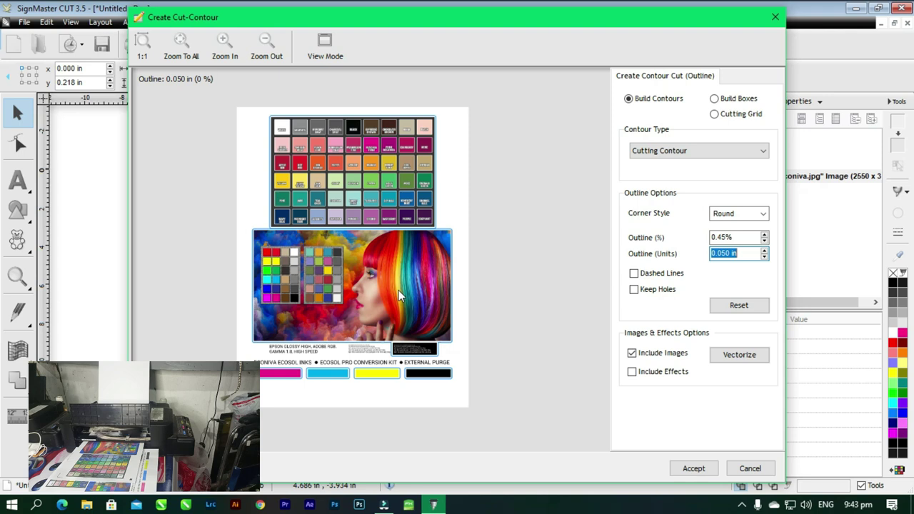
left_click(765, 256)
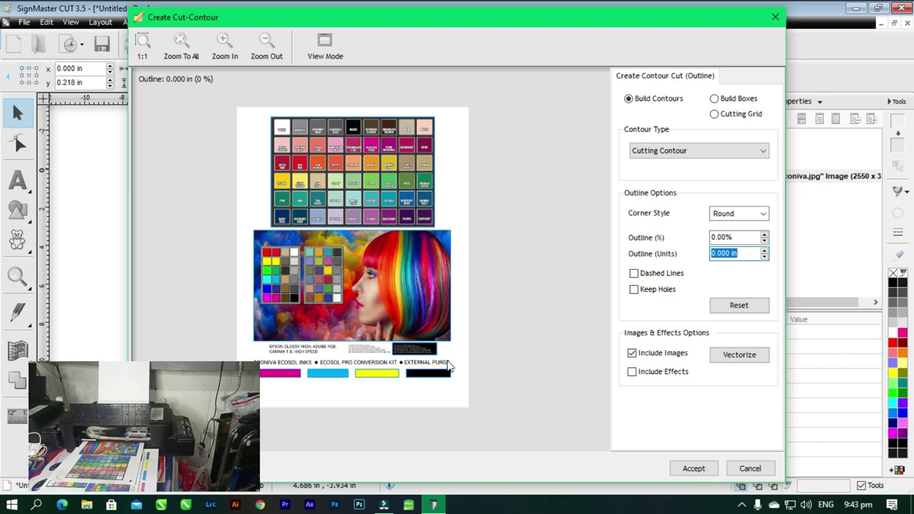
Zoom around the preview to check the round-cornered contour, then accept it.
scroll(347, 202, "up", 2)
scroll(400, 235, "down", 2)
scroll(379, 278, "up", 3)
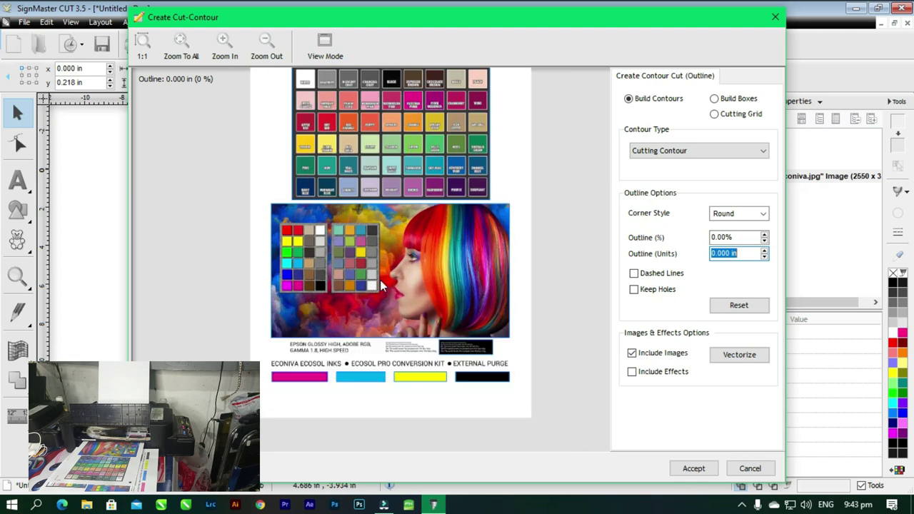
scroll(533, 304, "down", 2)
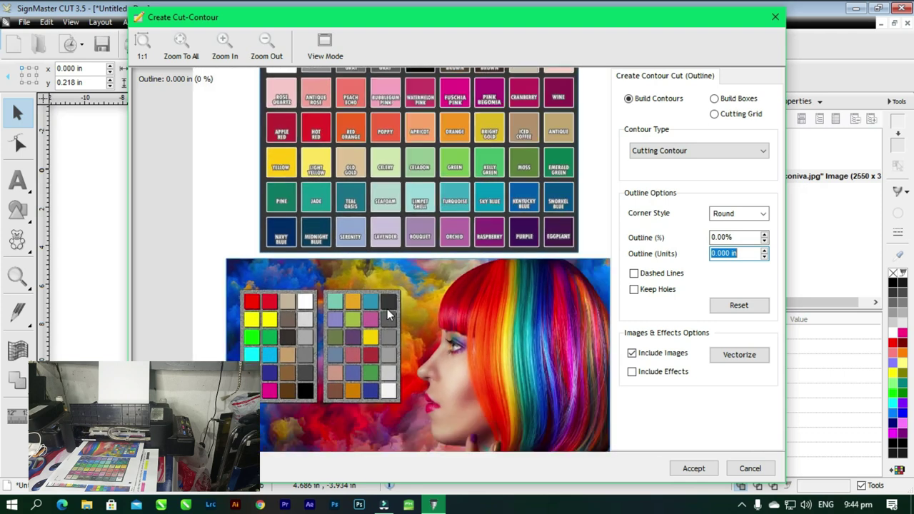
scroll(412, 401, "down", 2)
scroll(415, 392, "up", 1)
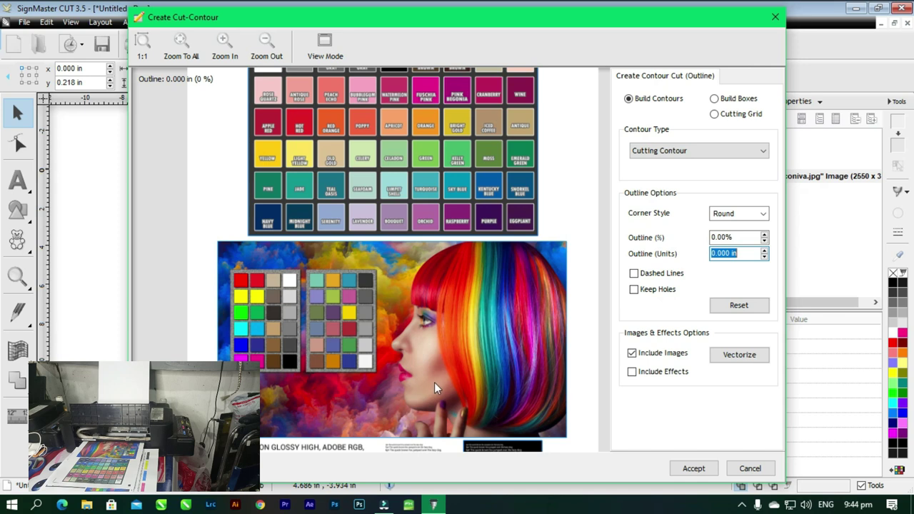
scroll(434, 382, "down", 1)
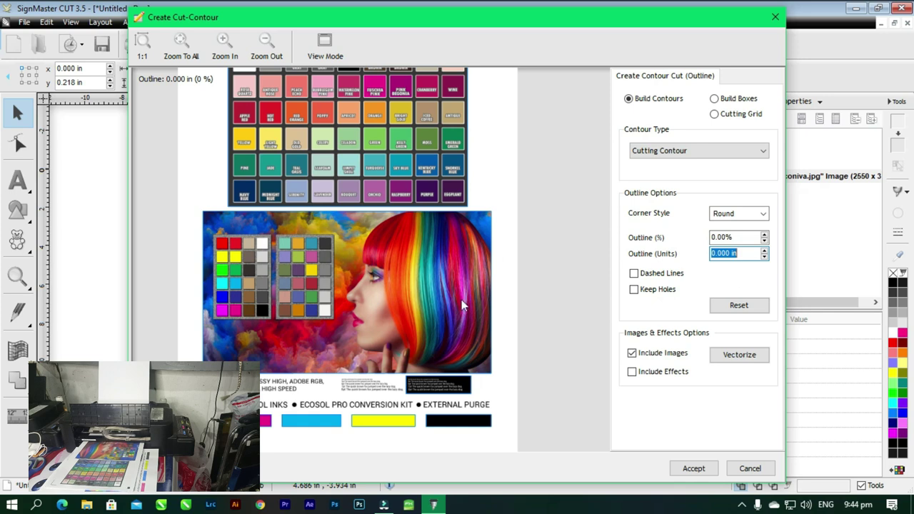
scroll(457, 321, "down", 1)
scroll(404, 376, "up", 1)
scroll(411, 352, "down", 1)
scroll(353, 260, "up", 1)
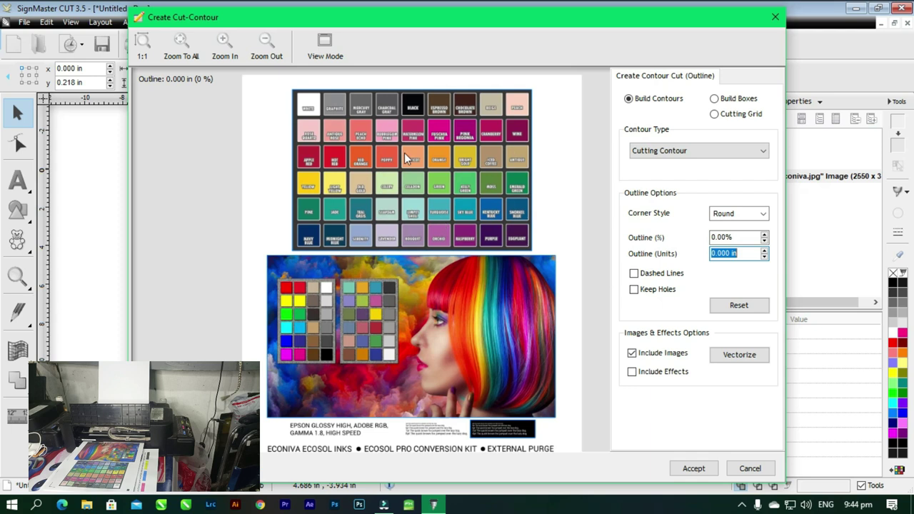
scroll(404, 153, "down", 2)
left_click_drag(405, 304, 419, 236)
scroll(419, 236, "down", 1)
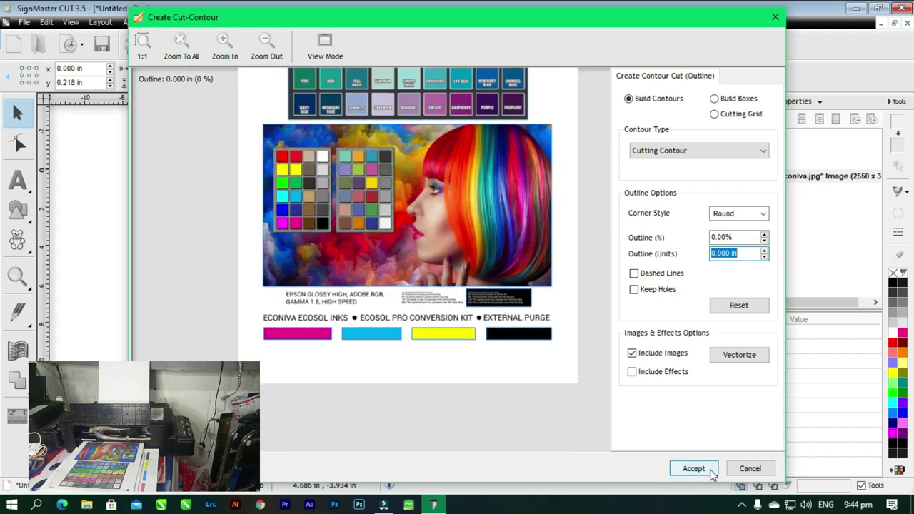
left_click(694, 468)
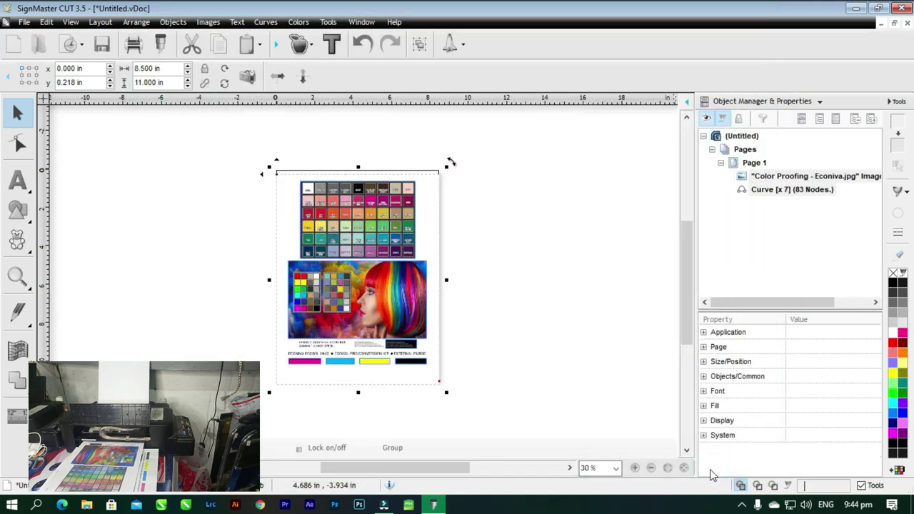
Enable Page Marks in the Contour Cutting Wizard and bring up Print Setup for the Epson_L120 Pigment printer.
left_click(311, 46)
left_click(283, 102)
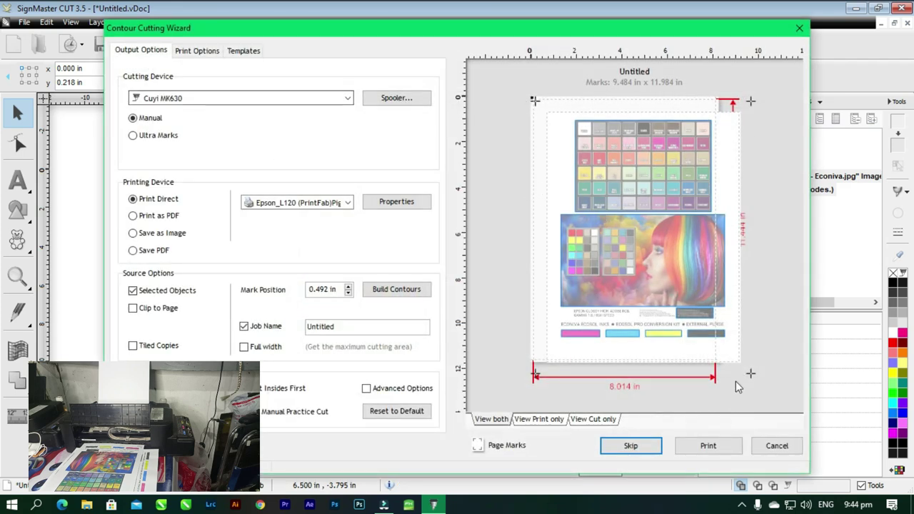
left_click(524, 446)
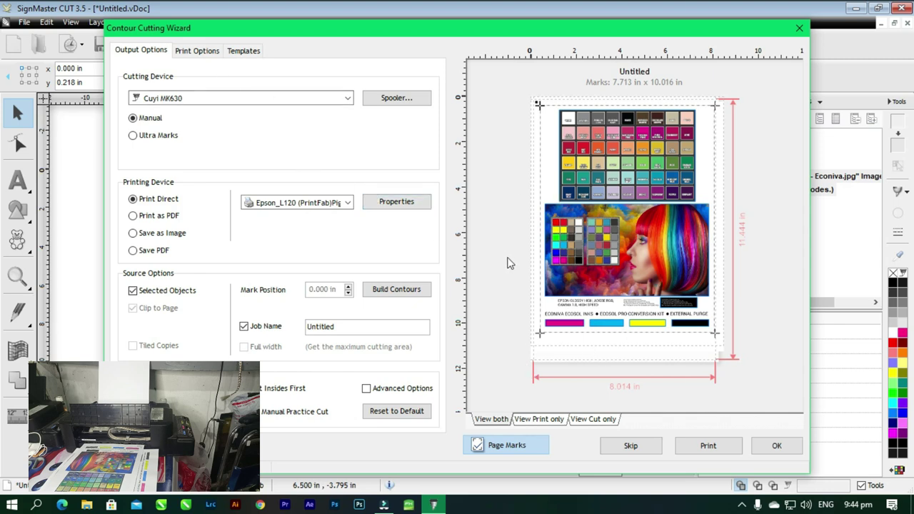
left_click(404, 202)
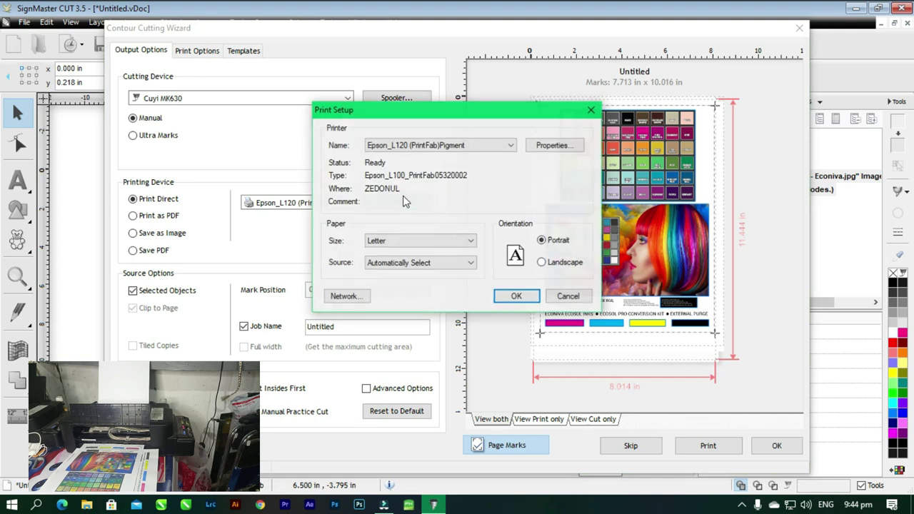
Set printer paper to US-Letter, quality 5 - 1440dpi, Plain paper type.
left_click(552, 147)
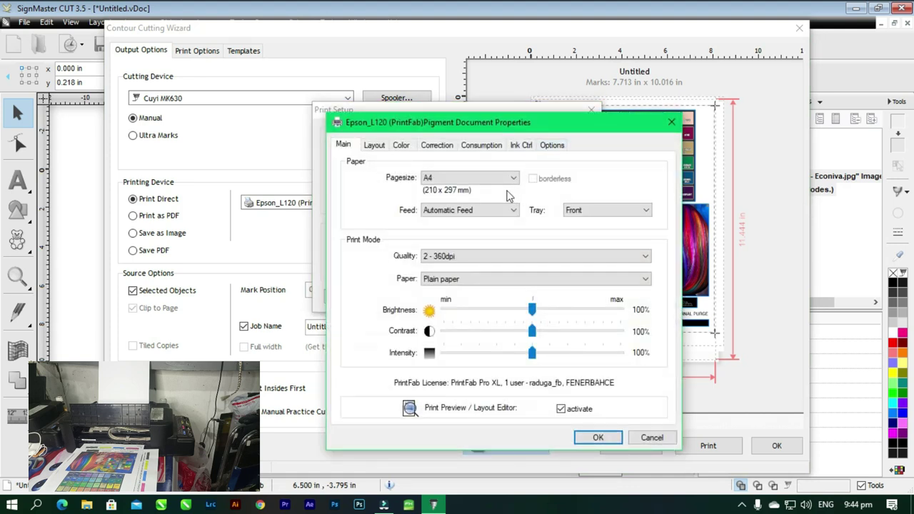
left_click(508, 178)
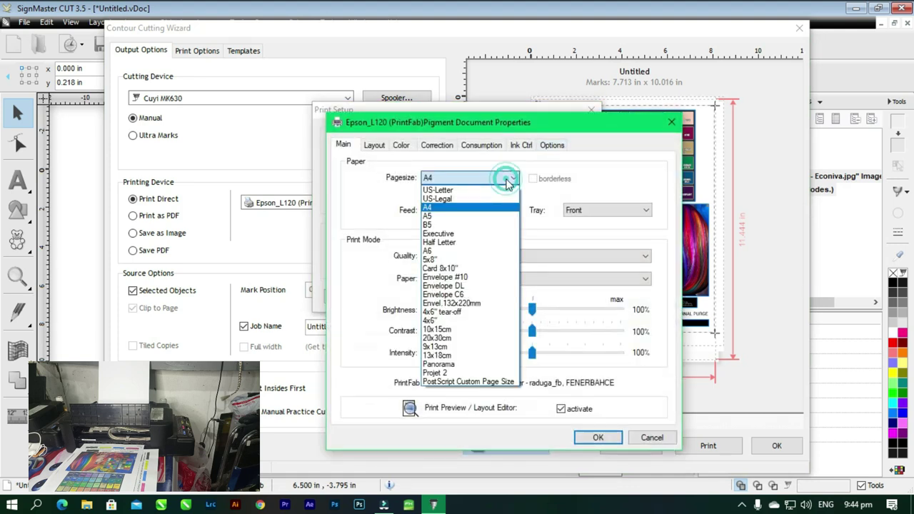
left_click(480, 190)
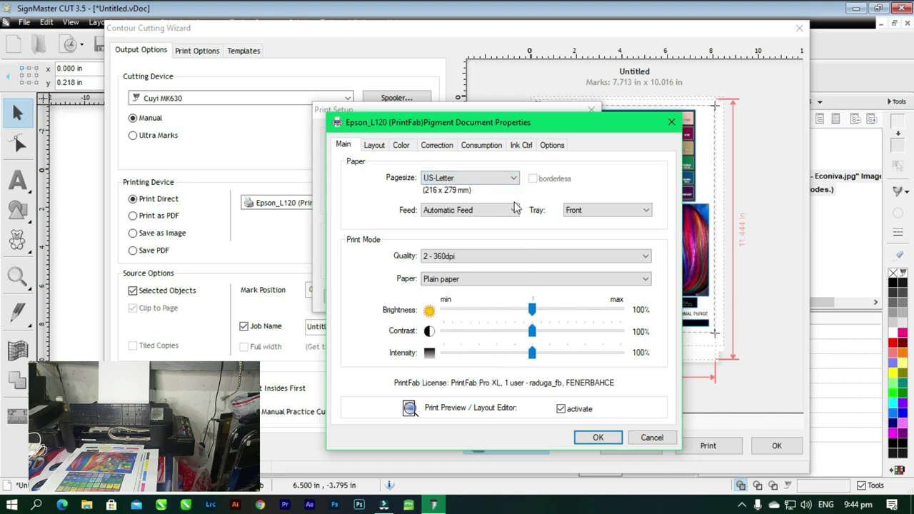
left_click(489, 255)
left_click(472, 301)
left_click(472, 283)
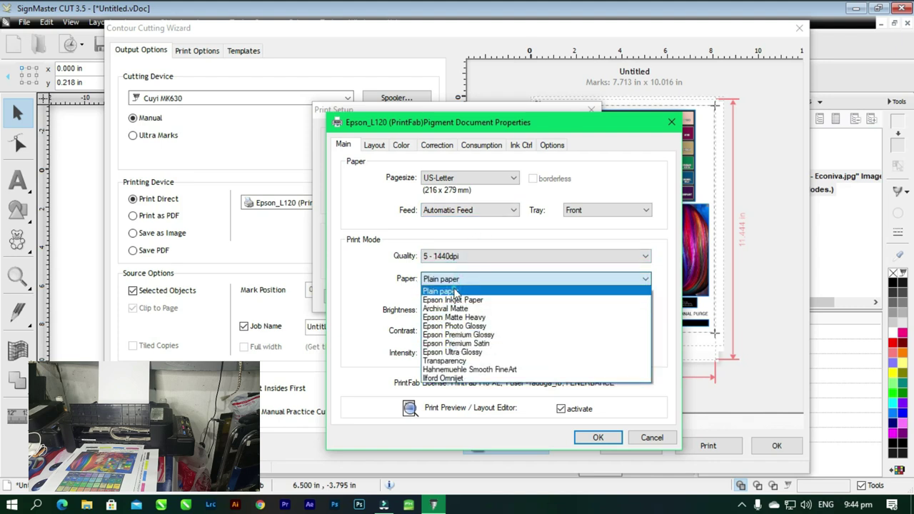
left_click(468, 291)
Set colour mode to CMYK Proof with No Correction rendering intent.
left_click(375, 147)
left_click(436, 145)
left_click(400, 146)
left_click(514, 180)
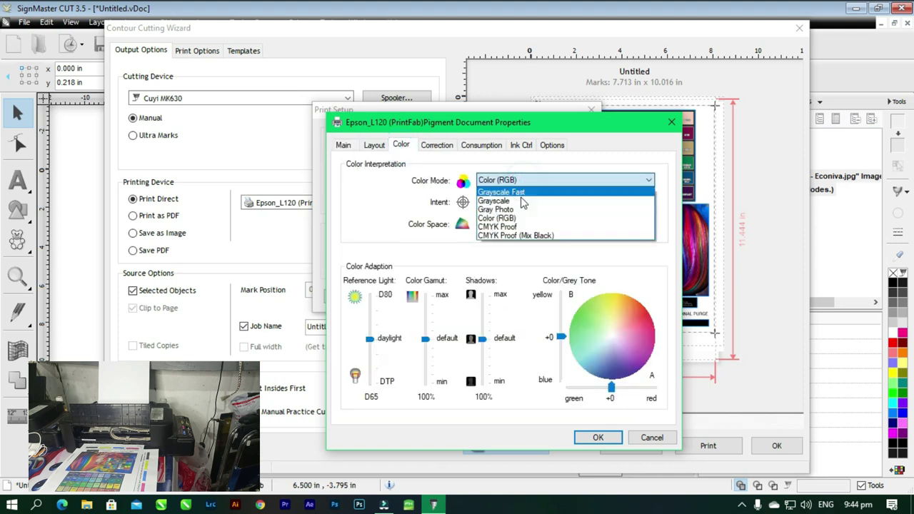
left_click(516, 228)
left_click(525, 203)
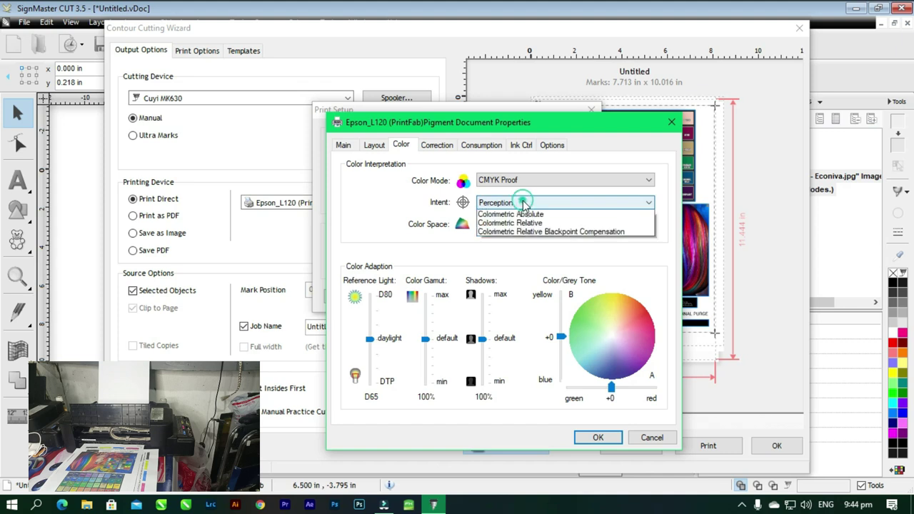
left_click(521, 214)
left_click(525, 247)
Review the remaining printer settings tabs and confirm the properties and Print Setup.
left_click(437, 145)
left_click(481, 145)
left_click(521, 145)
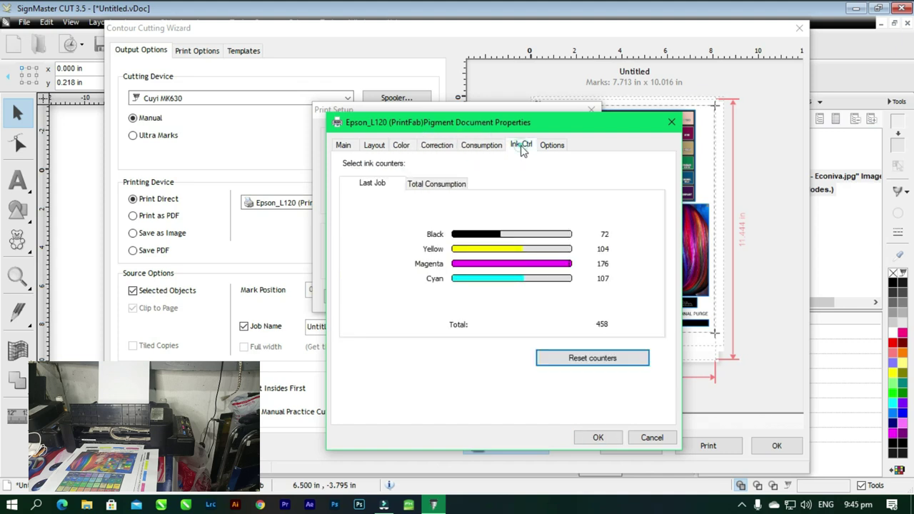
left_click(551, 145)
left_click(375, 145)
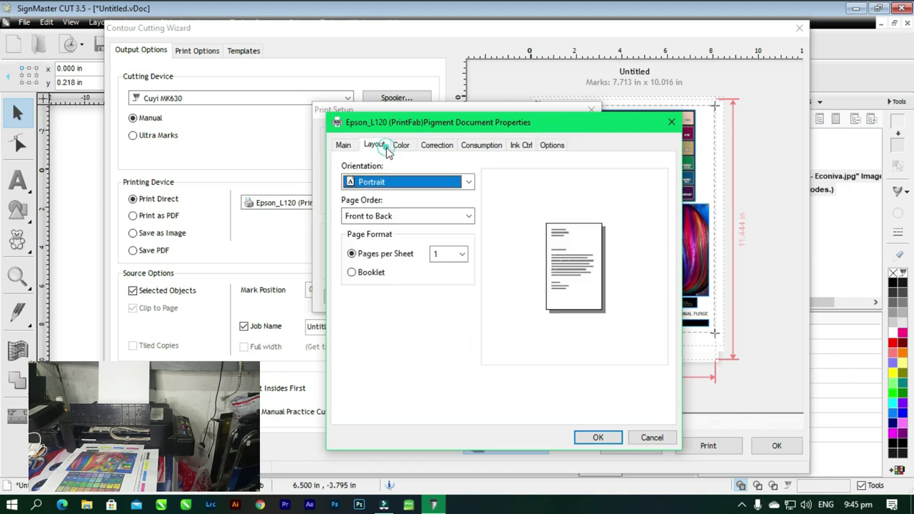
left_click(344, 145)
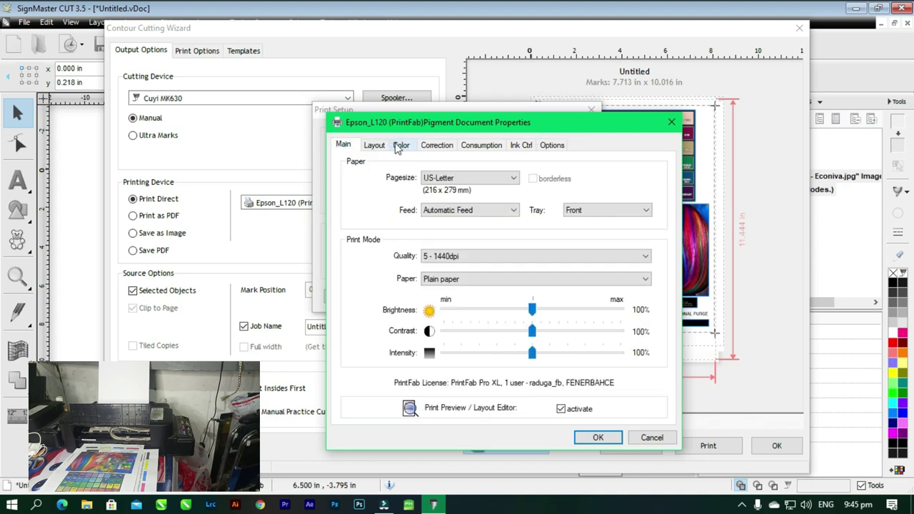
left_click(597, 438)
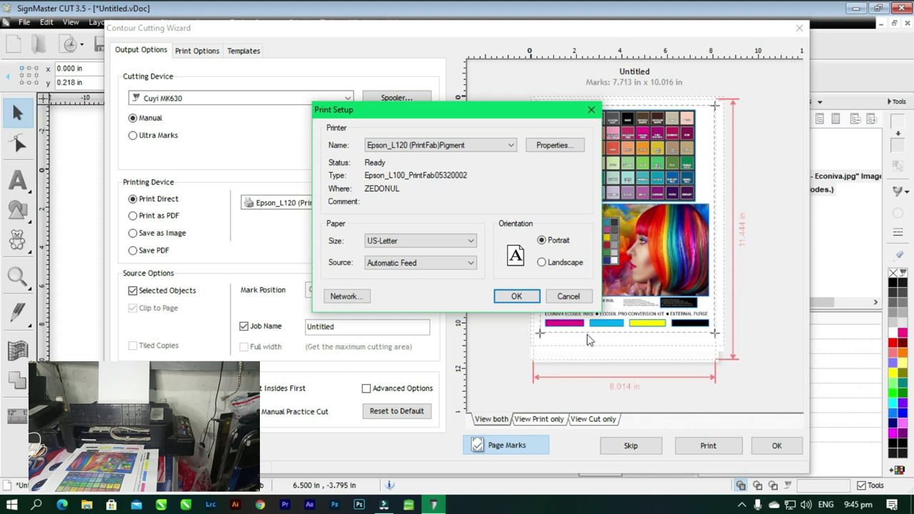
left_click(518, 296)
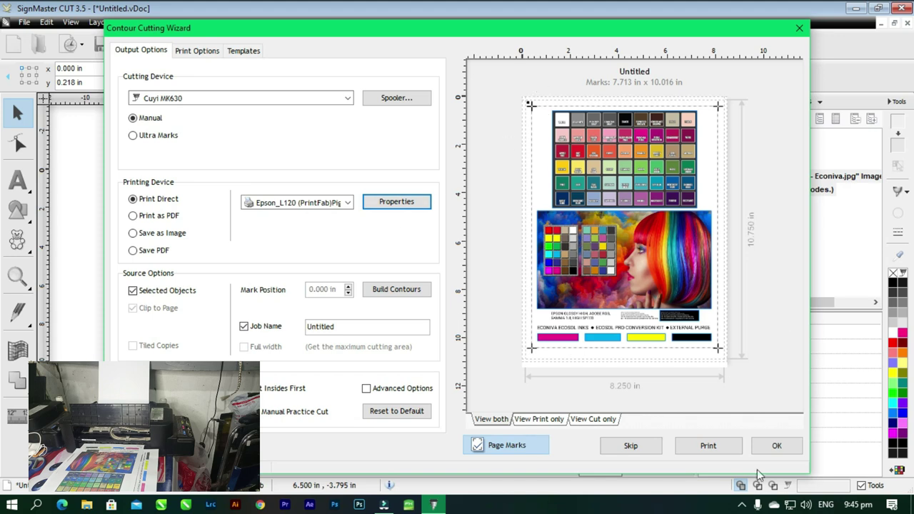
Print the contour cut job from the Contour Cutting Wizard.
left_click(710, 448)
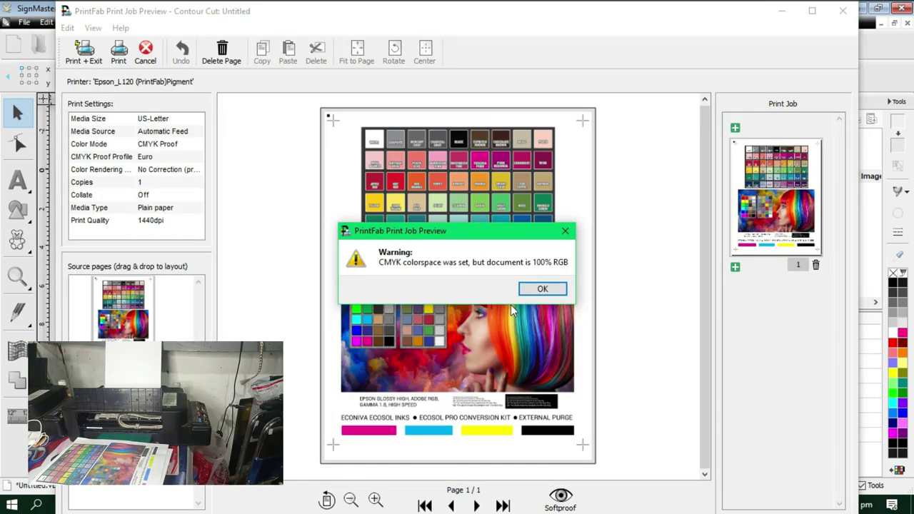
Dismiss the RGB warning and choose SaalDigital_Fotobuch_HighEnd-Print_matt.icc as CMYK proof profile.
left_click(547, 288)
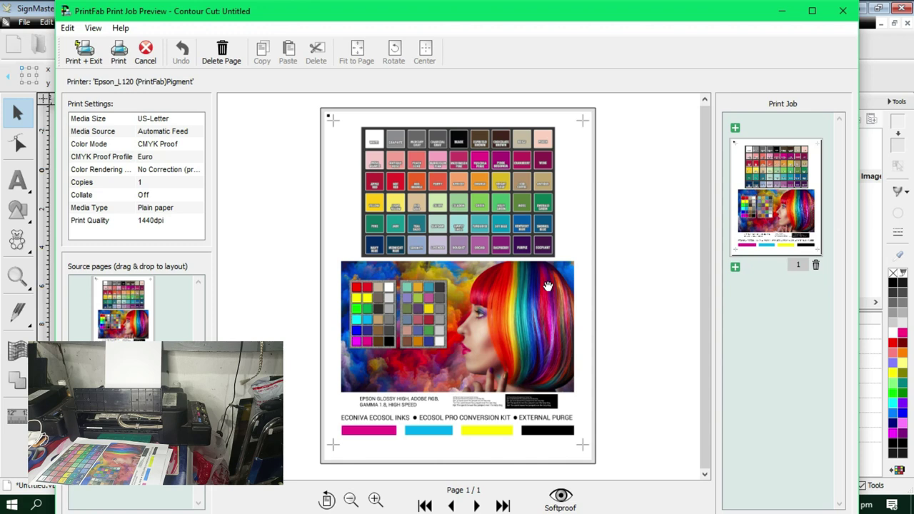
left_click_drag(383, 28, 369, 24)
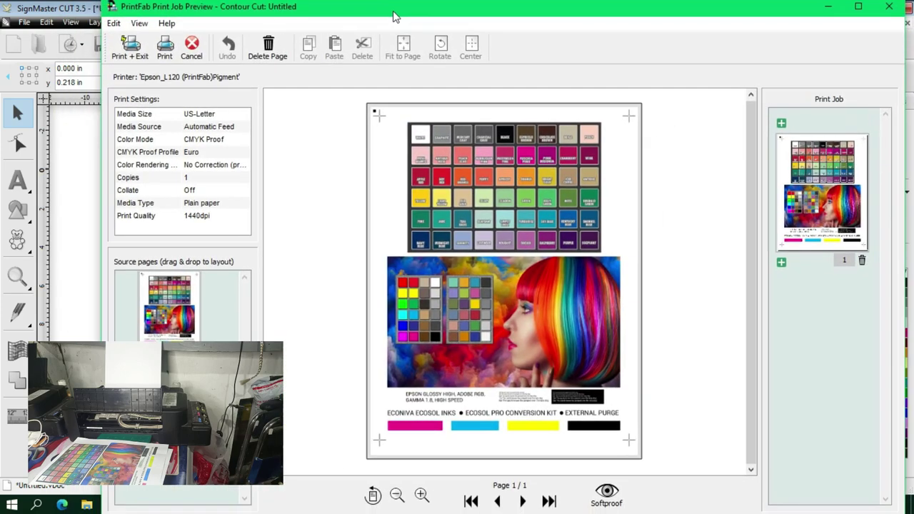
mouse_move(393, 14)
left_mouse_down()
mouse_move(82, 102)
mouse_move(522, 117)
mouse_move(398, 32)
mouse_move(381, 32)
left_mouse_up()
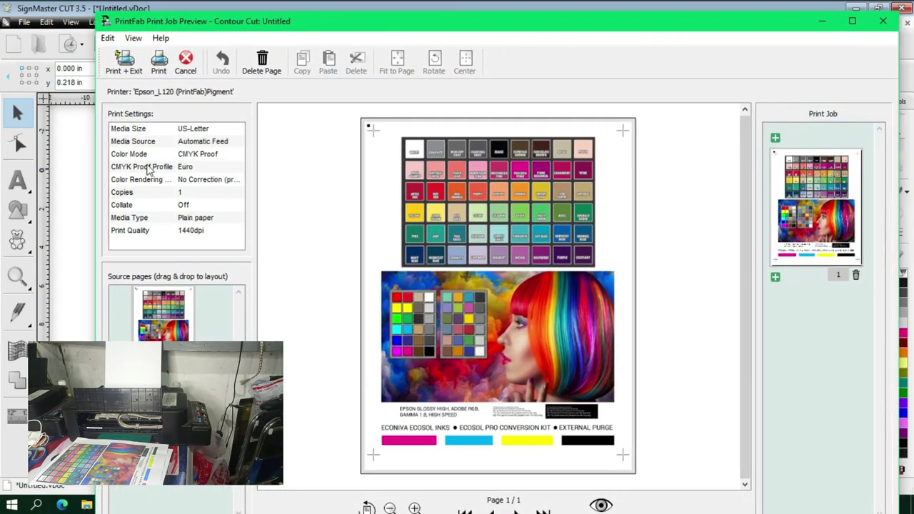
left_click(222, 169)
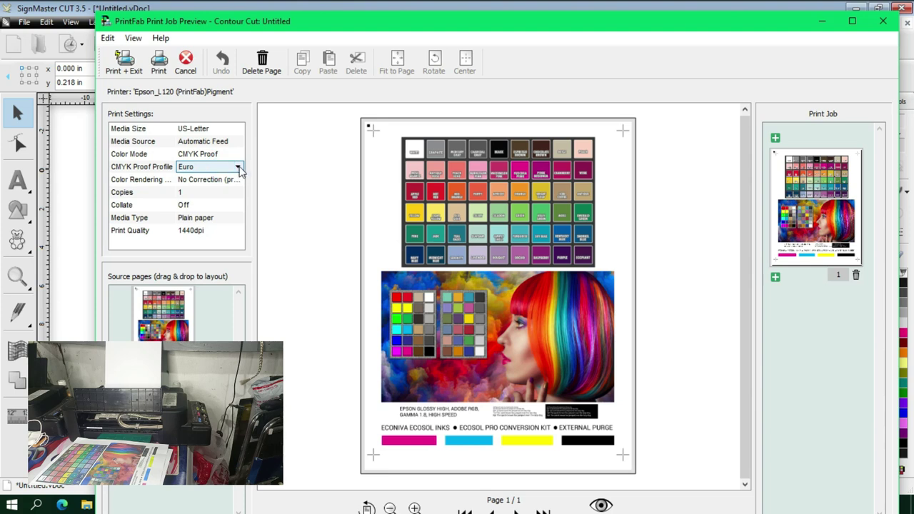
left_click(238, 167)
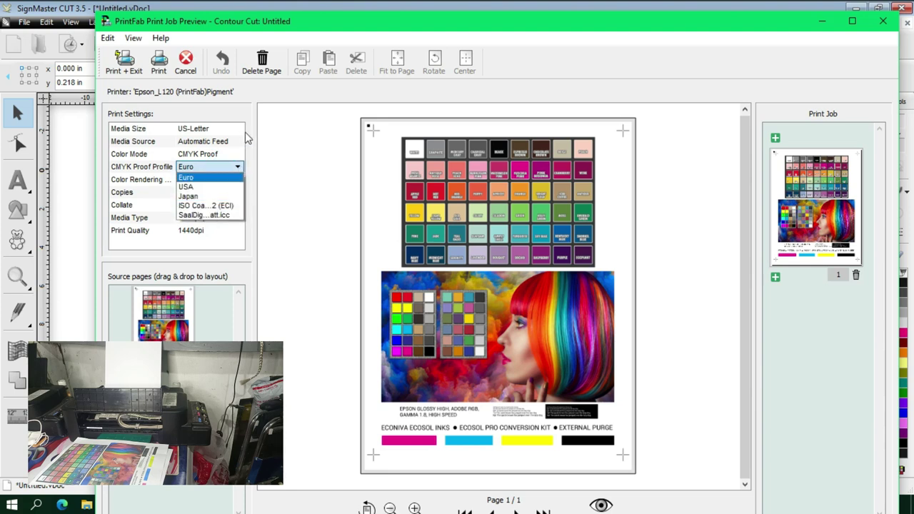
left_click_drag(255, 108, 348, 108)
left_click(331, 166)
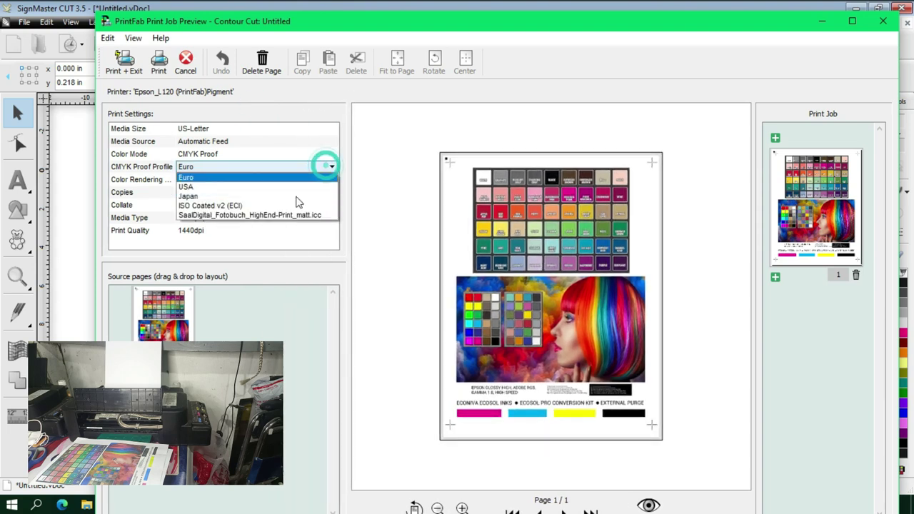
left_click(281, 215)
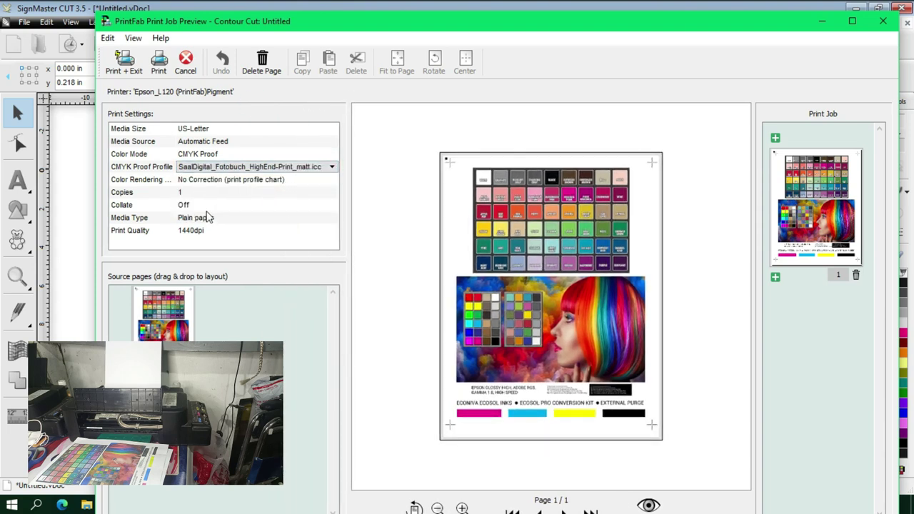
Print the proof chart from the PrintFab preview toolbar to the Pigment printer.
left_click(160, 64)
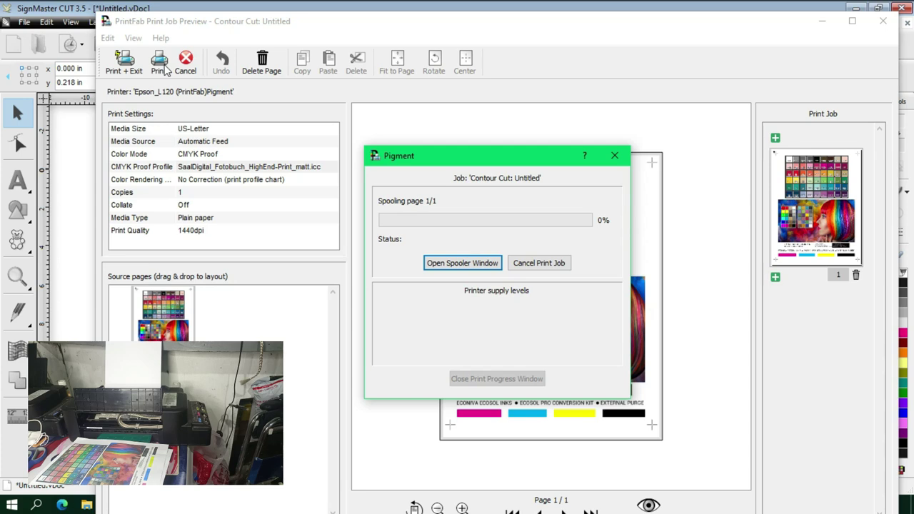